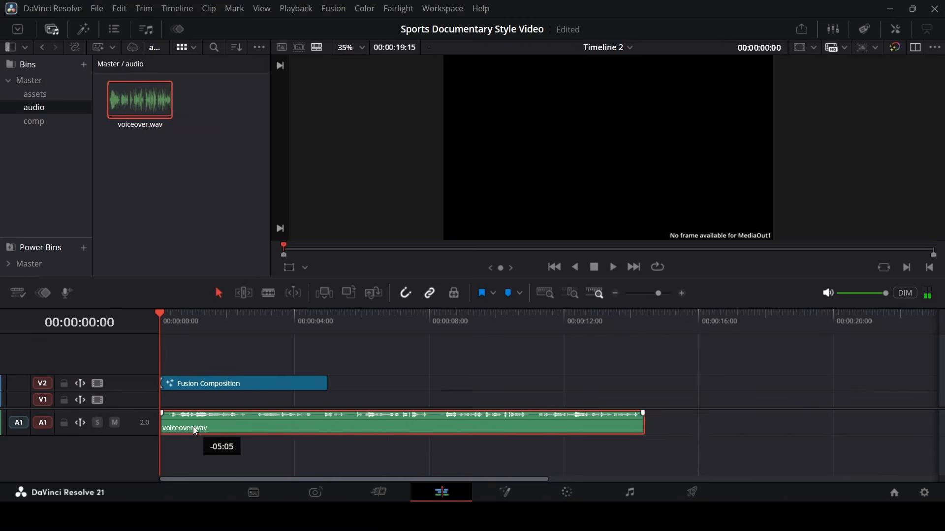
# Step: Trim the first 8 frames off voiceover.wav and move the clip back to the start of the timeline
pyautogui.scroll(5, 190, 403)
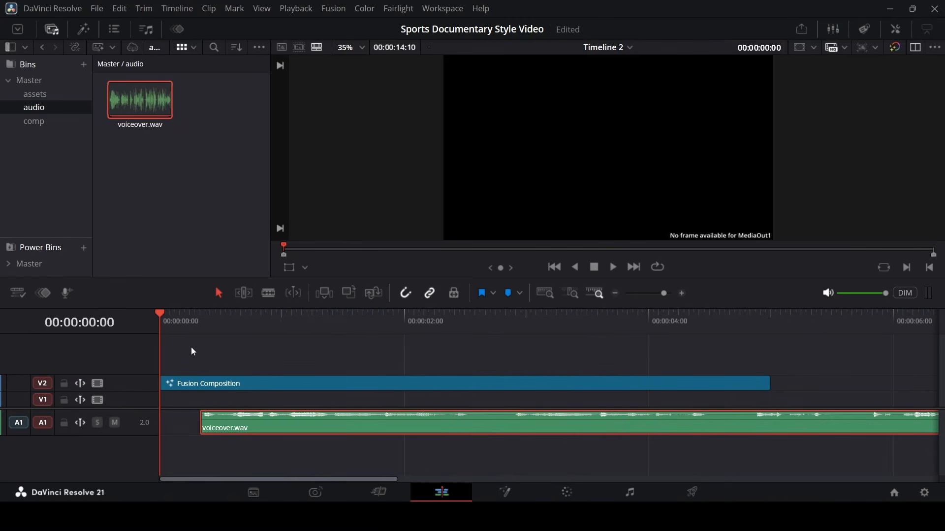
pyautogui.click(199, 337)
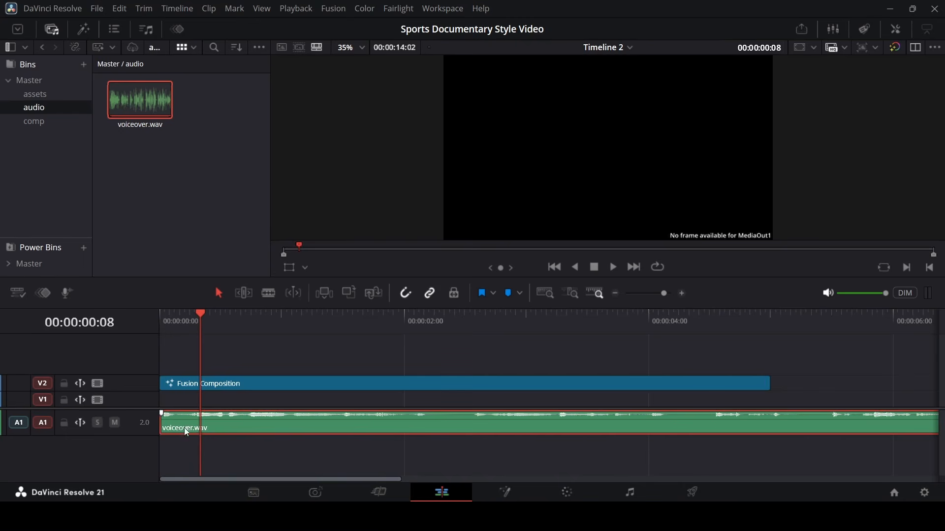
pyautogui.moveTo(180, 320); pyautogui.dragTo(159, 323)
pyautogui.click(217, 344)
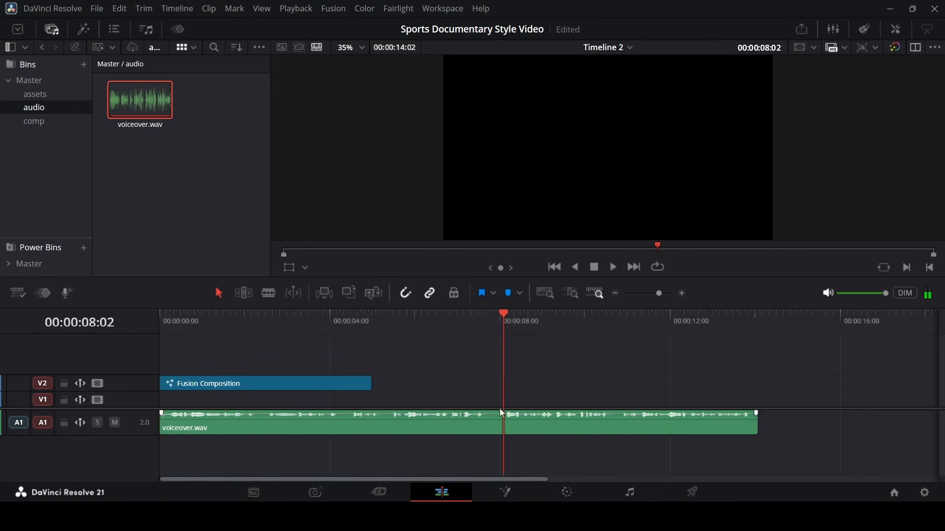
# Step: Extend the Fusion Composition clip on V2 to 00:00:08:03, where the next voiceover phrase begins
pyautogui.scroll(3, 467, 397)
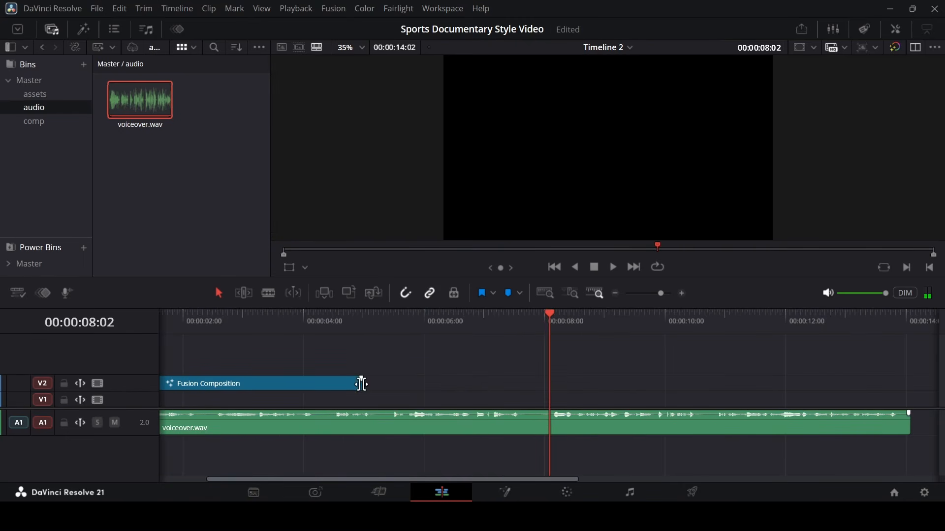
pyautogui.moveTo(359, 383); pyautogui.dragTo(556, 386)
pyautogui.scroll(5, 553, 391)
pyautogui.click(556, 313)
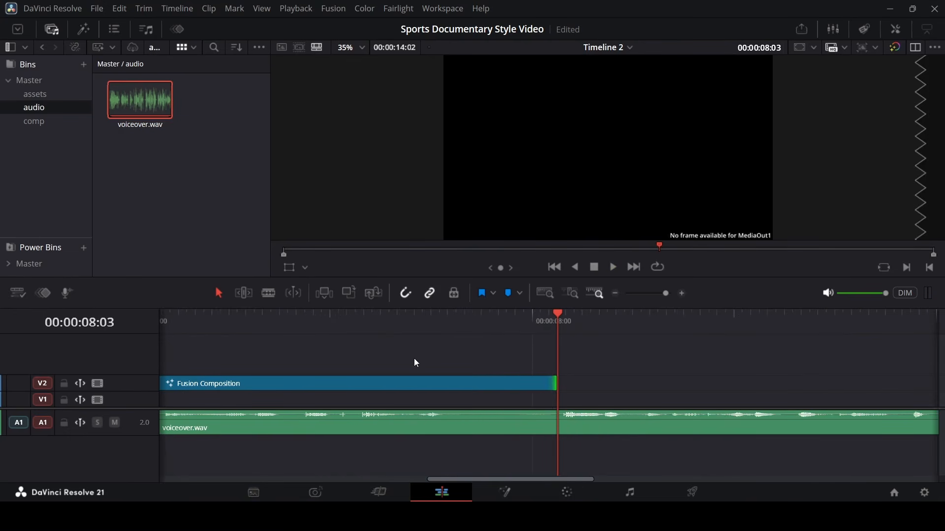
# Step: Place dagestan_202607051919.jpeg from the assets bin at the start of V1 and extend it to the Fusion Composition's end
pyautogui.scroll(-5, 476, 367)
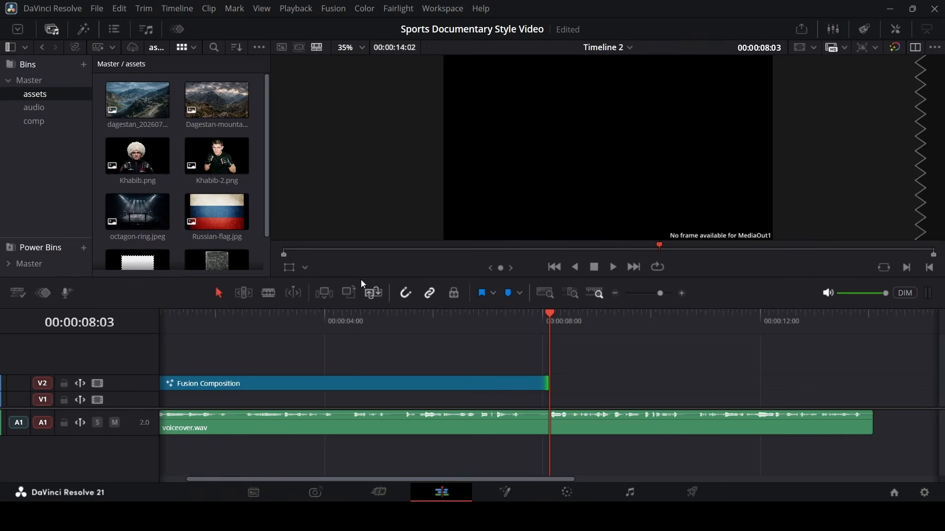
pyautogui.moveTo(137, 100); pyautogui.dragTo(168, 393)
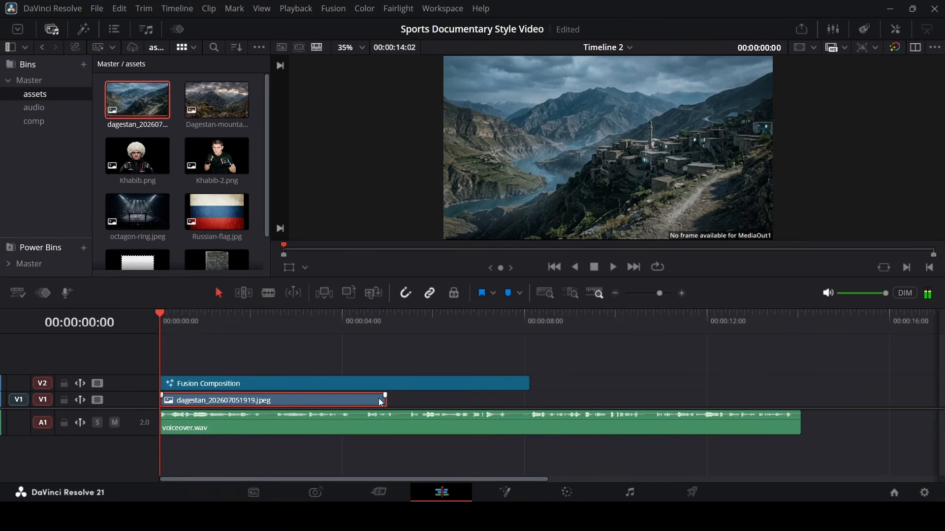
pyautogui.moveTo(384, 400); pyautogui.dragTo(529, 400)
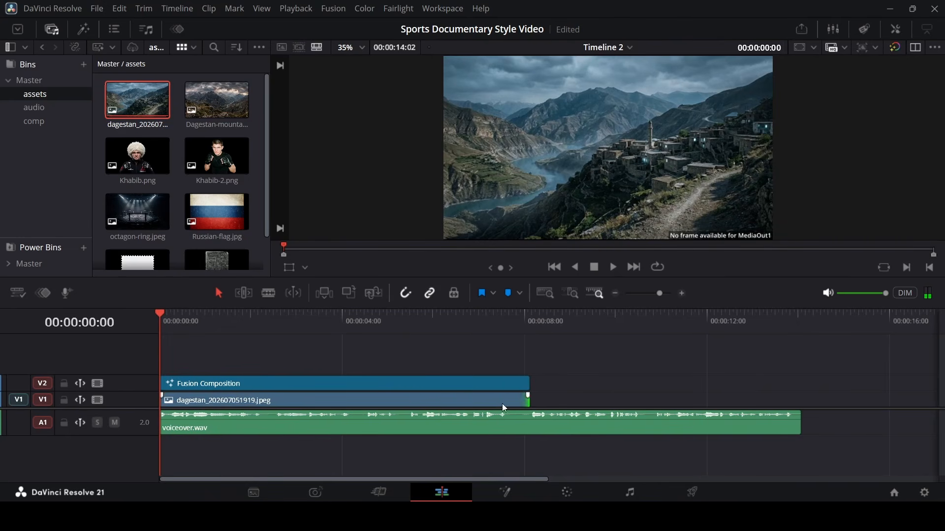
# Step: Open the Fusion Composition clip in the Fusion page and add octagon-ring.jpeg to the node graph
pyautogui.click(280, 387)
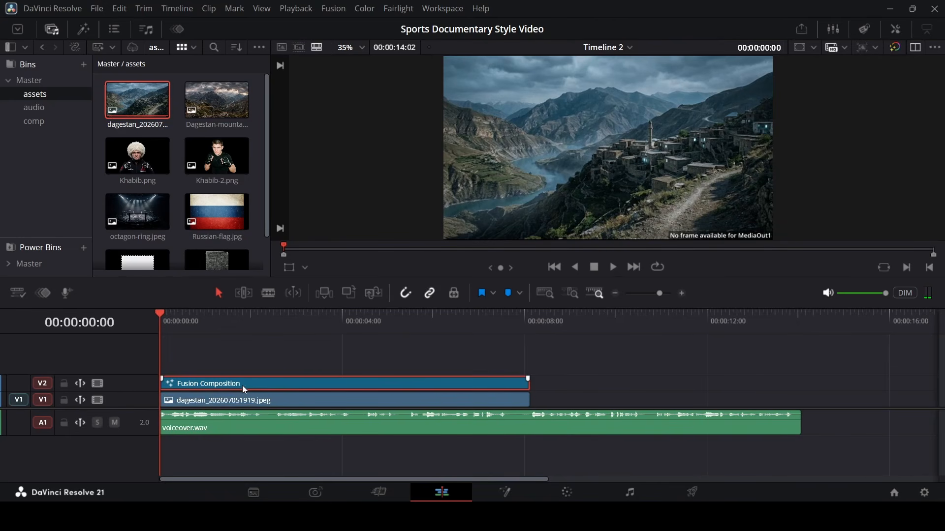
pyautogui.rightClick(243, 387)
pyautogui.click(299, 306)
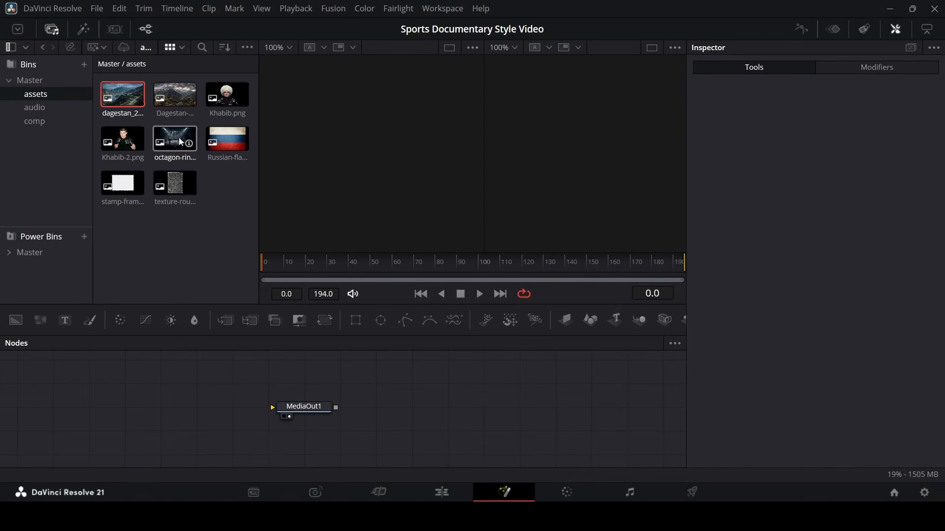
pyautogui.moveTo(179, 137); pyautogui.dragTo(131, 426)
pyautogui.moveTo(56, 406); pyautogui.dragTo(55, 407)
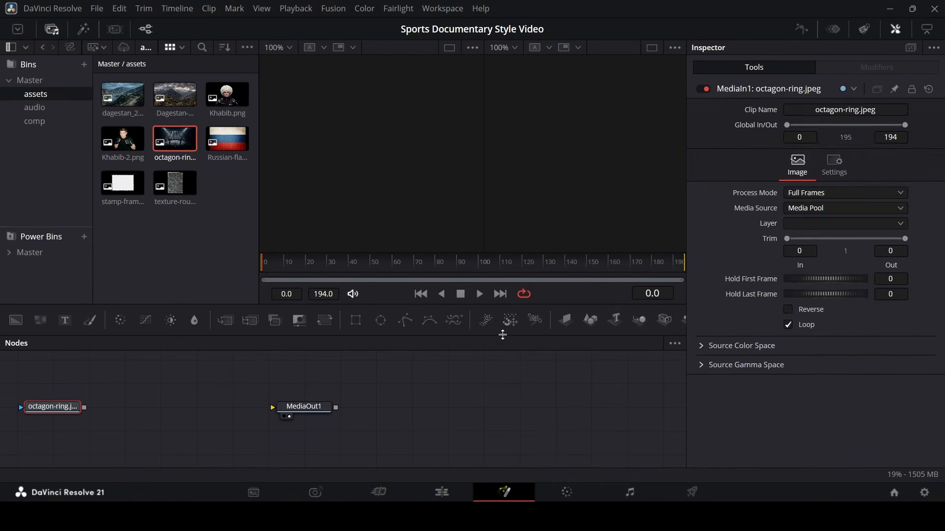
# Step: Chain an Image Plane 3D, a Merge 3D and a Renderer 3D after octagon-ring.jpeg and connect the renderer to MediaOut1
pyautogui.click(565, 320)
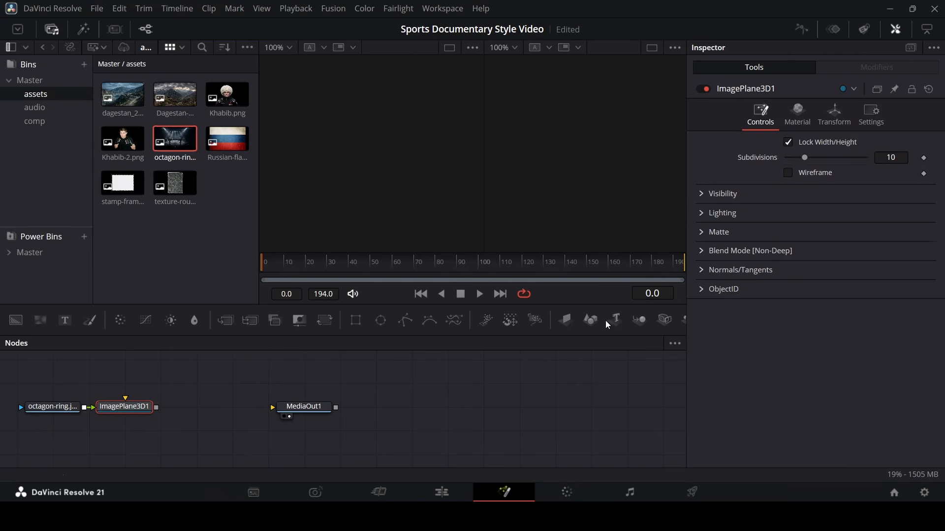
pyautogui.click(640, 320)
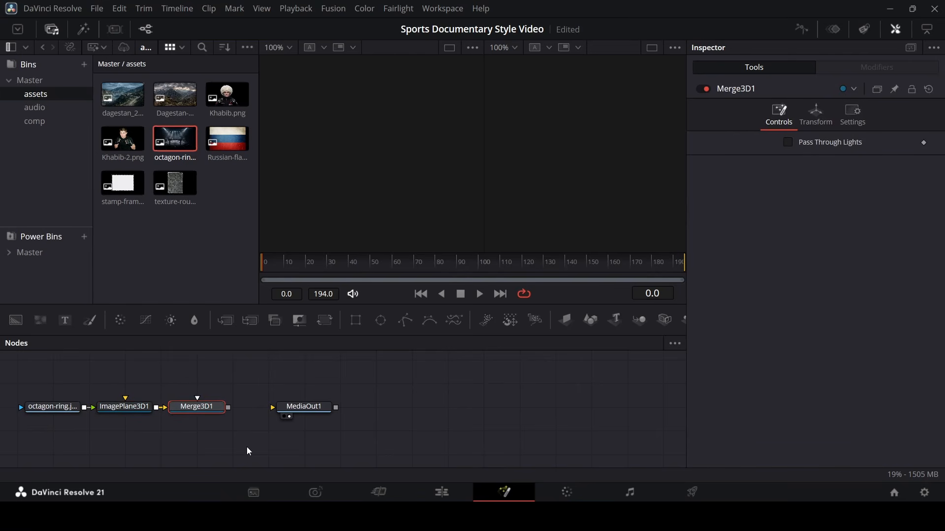
pyautogui.hotkey('shift', 'space')
pyautogui.write('render')
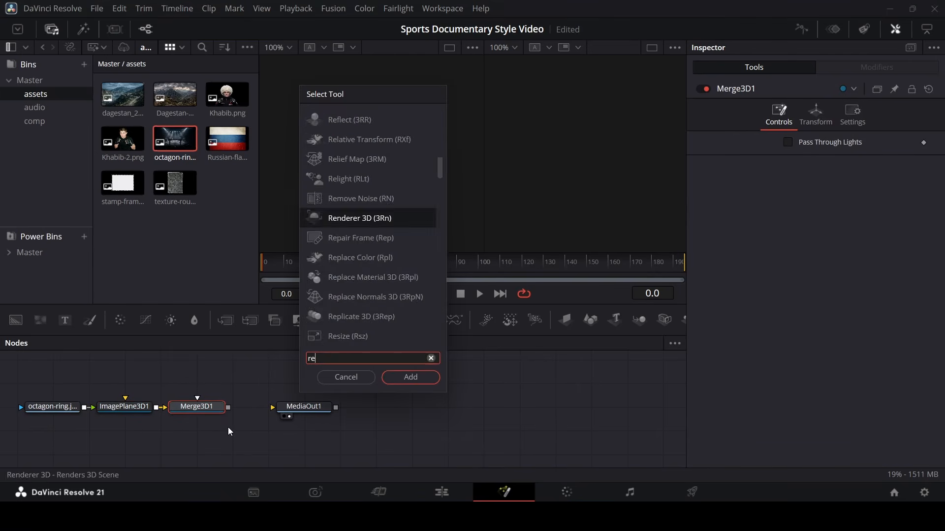
pyautogui.press('Return')
pyautogui.scroll(-1, 273, 431)
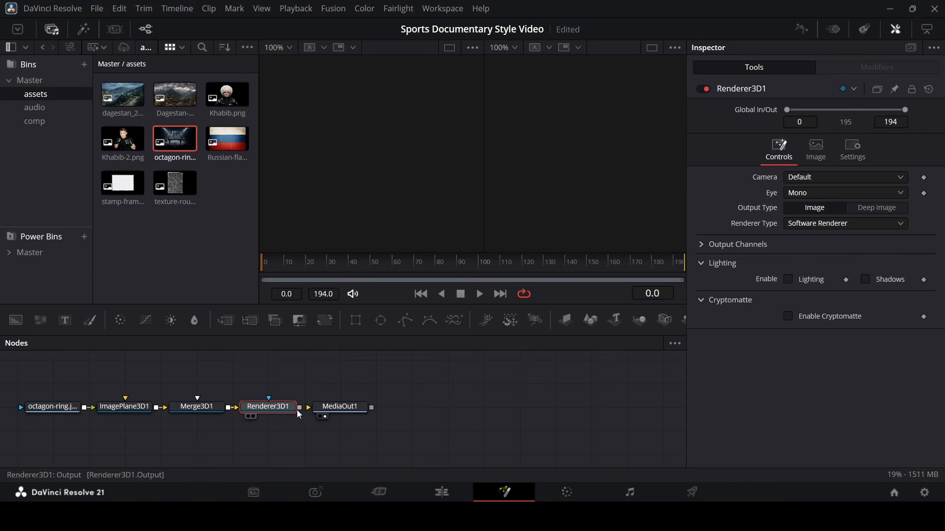
pyautogui.moveTo(300, 408); pyautogui.dragTo(335, 408)
# Step: Scale up the octagon ring's image plane until it fills the frame
pyautogui.click(123, 407)
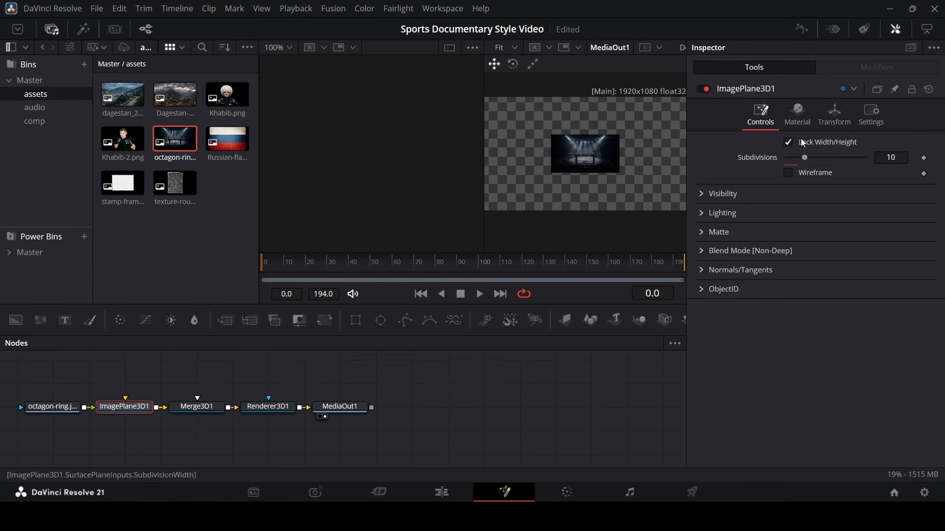
pyautogui.click(835, 113)
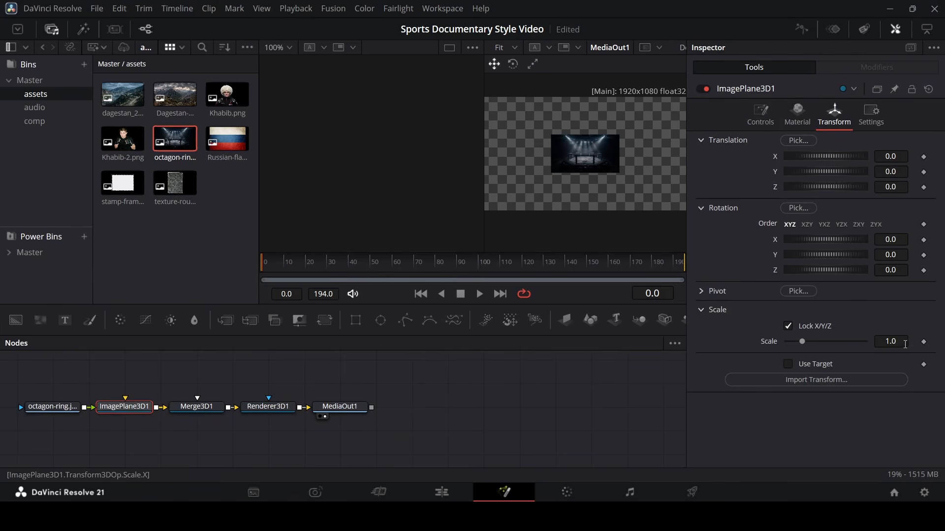
pyautogui.moveTo(905, 345); pyautogui.dragTo(937, 344)
pyautogui.moveTo(816, 342); pyautogui.dragTo(834, 343)
pyautogui.click(541, 413)
# Step: Add Khabib.png with its own Image Plane 3D and connect that plane to Merge3D1
pyautogui.moveTo(227, 96); pyautogui.dragTo(58, 370)
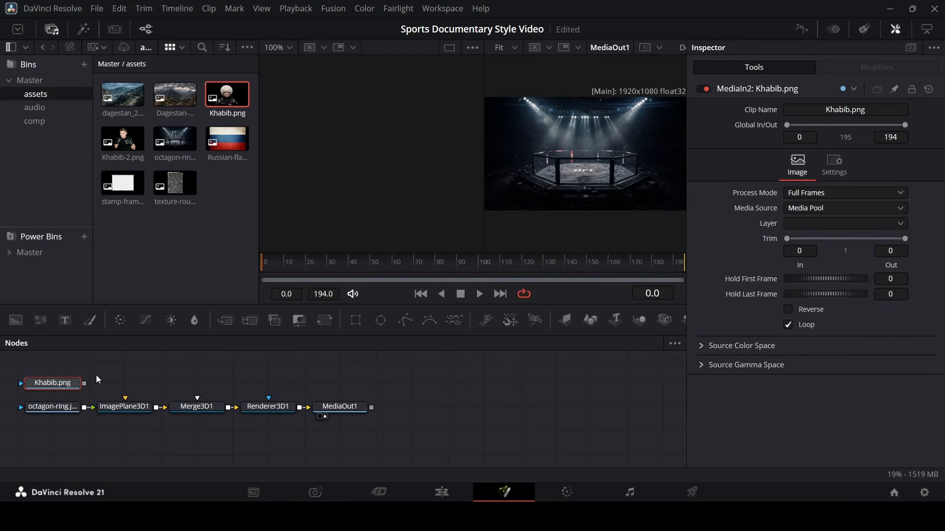
pyautogui.click(565, 320)
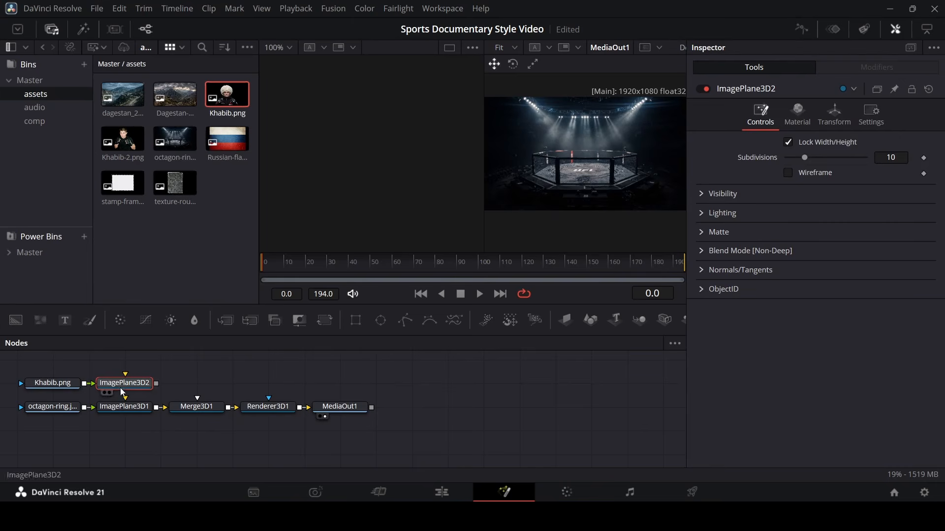
pyautogui.moveTo(156, 382); pyautogui.dragTo(202, 406)
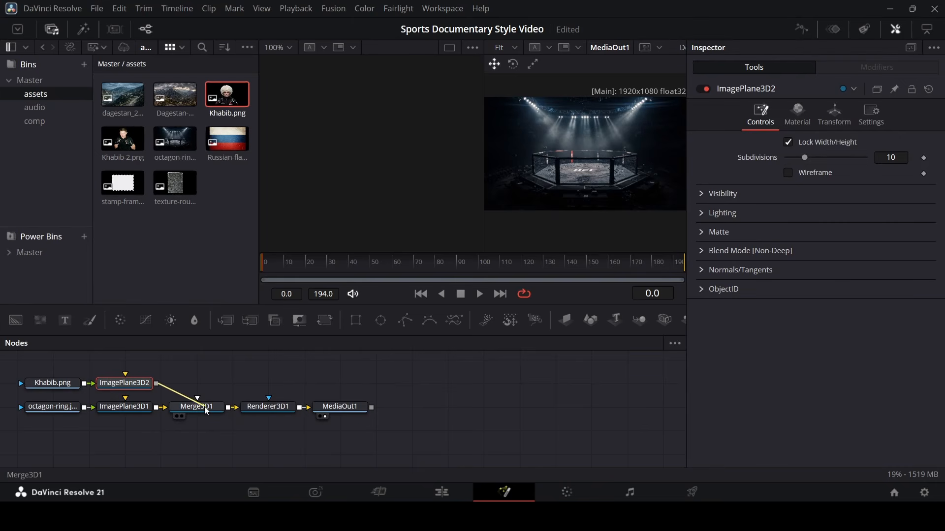
# Step: Show Merge3D1 in the first viewer and move the Khabib image plane toward the camera to a Z translation of about 1.37
pyautogui.click(200, 411)
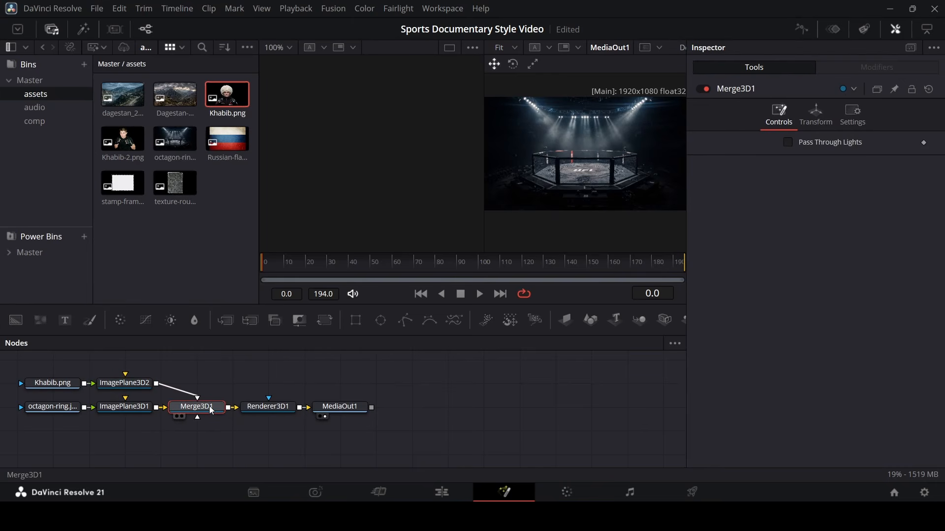
pyautogui.press('1')
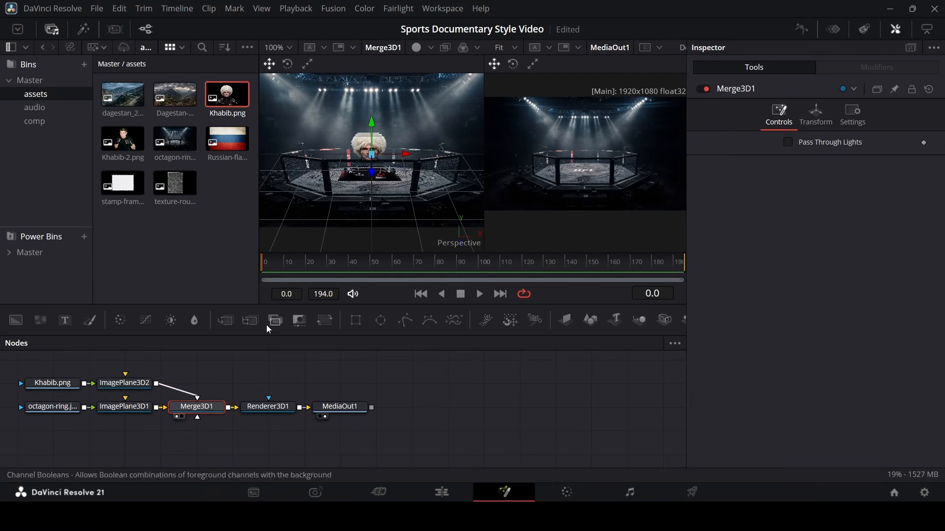
pyautogui.click(132, 388)
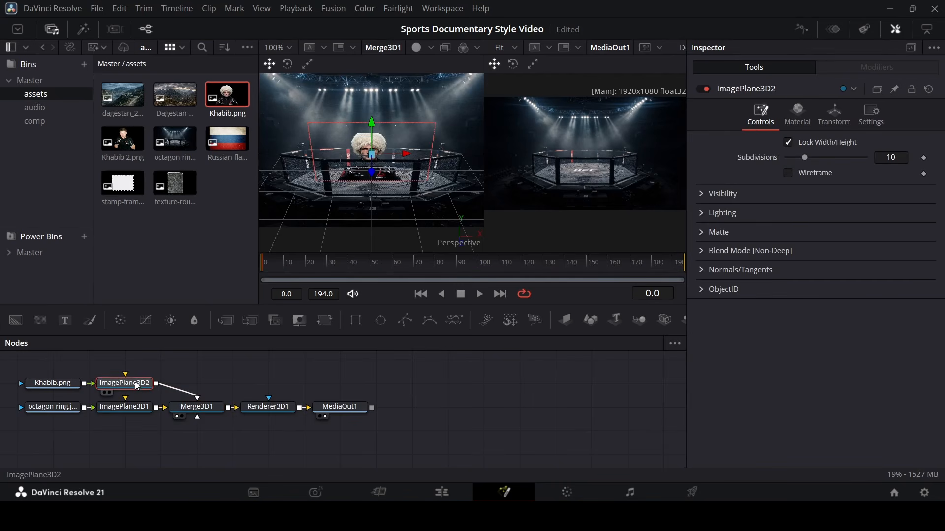
pyautogui.moveTo(372, 172); pyautogui.dragTo(334, 376)
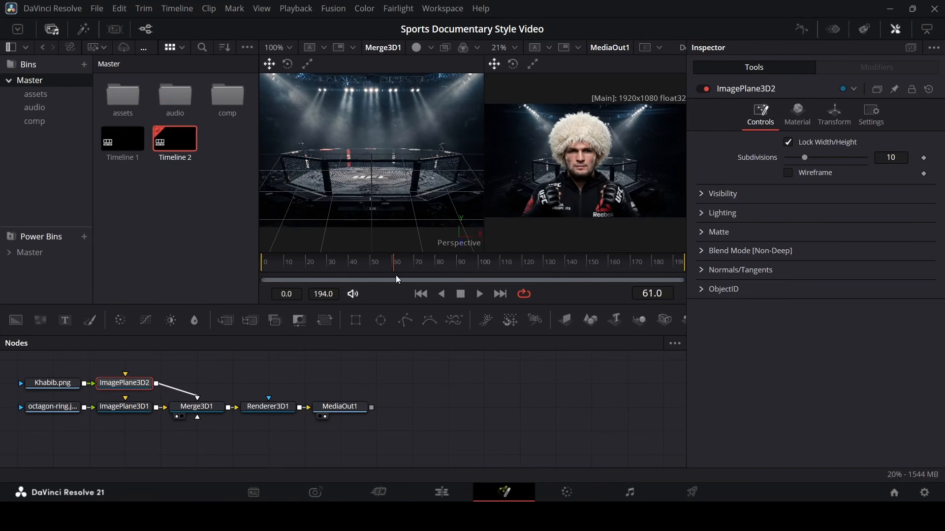
# Step: Keyframe ImagePlane3D2's translation at frame 60, set it at frame 0 to X 0.242, Y -0.102, Z 1.952517, and play the move
pyautogui.click(833, 118)
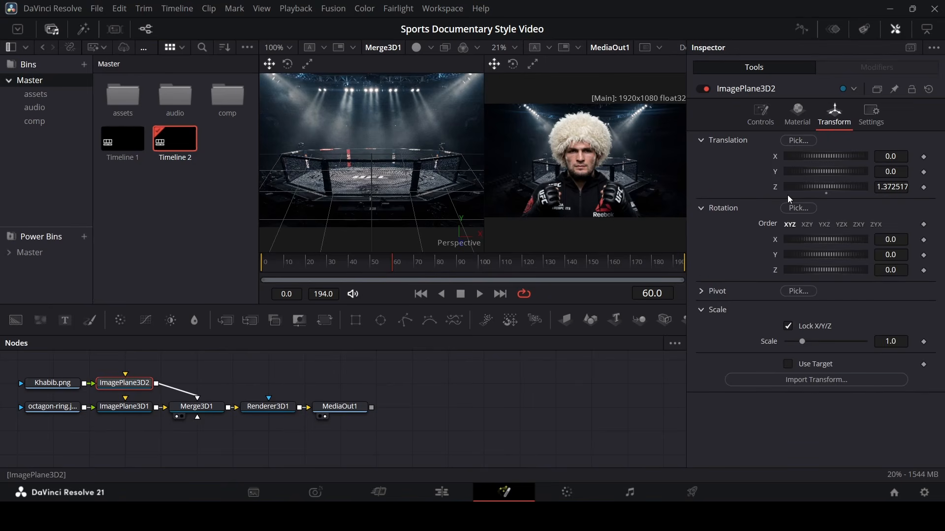
pyautogui.click(924, 188)
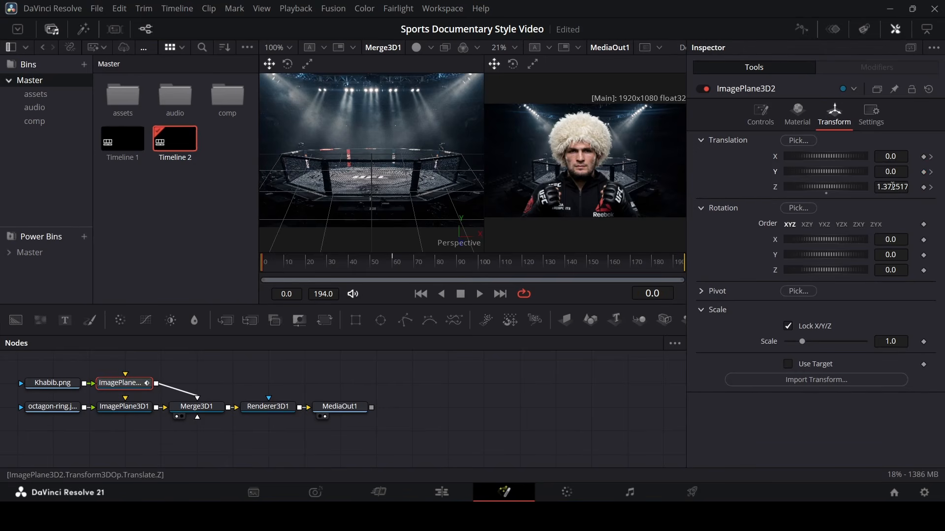
pyautogui.moveTo(892, 186)
pyautogui.mouseDown()
pyautogui.moveTo(921, 186)
pyautogui.moveTo(900, 160)
pyautogui.moveTo(910, 159)
pyautogui.moveTo(889, 172)
pyautogui.mouseUp()
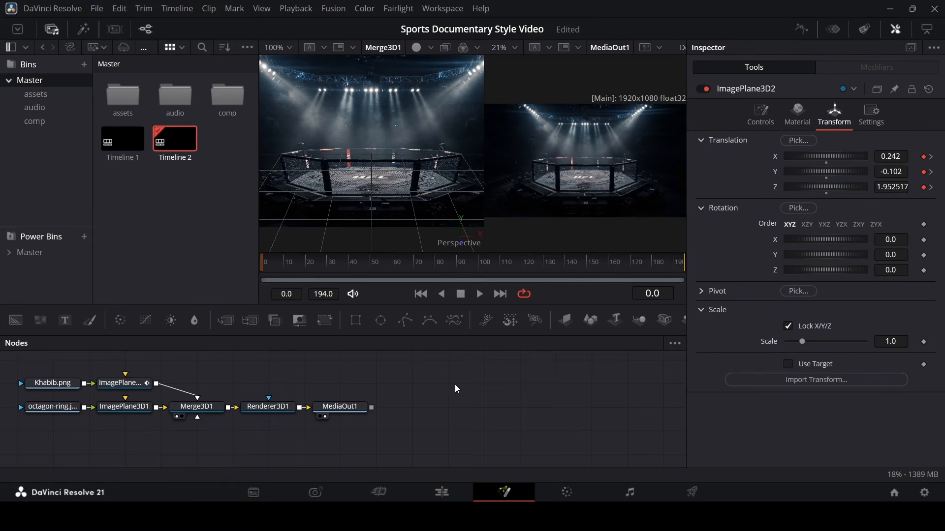
pyautogui.press('space')
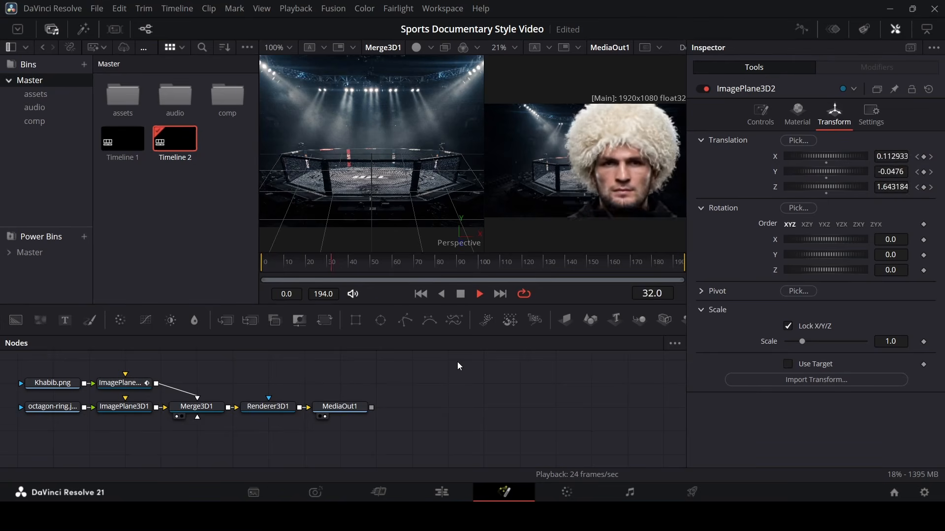
pyautogui.press('space')
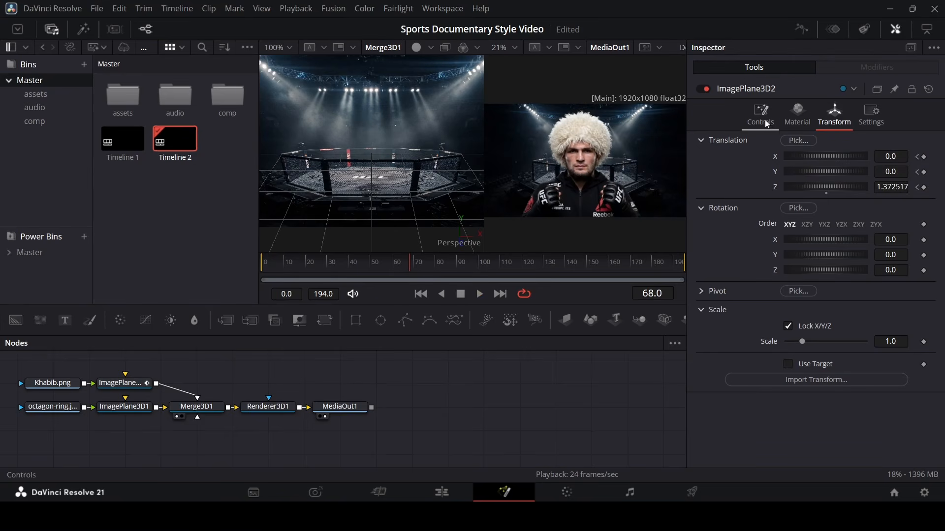
# Step: Show ImagePlane3D2's X, Y and Z offset curves in the Spline editor and smooth all their keyframes
pyautogui.click(802, 30)
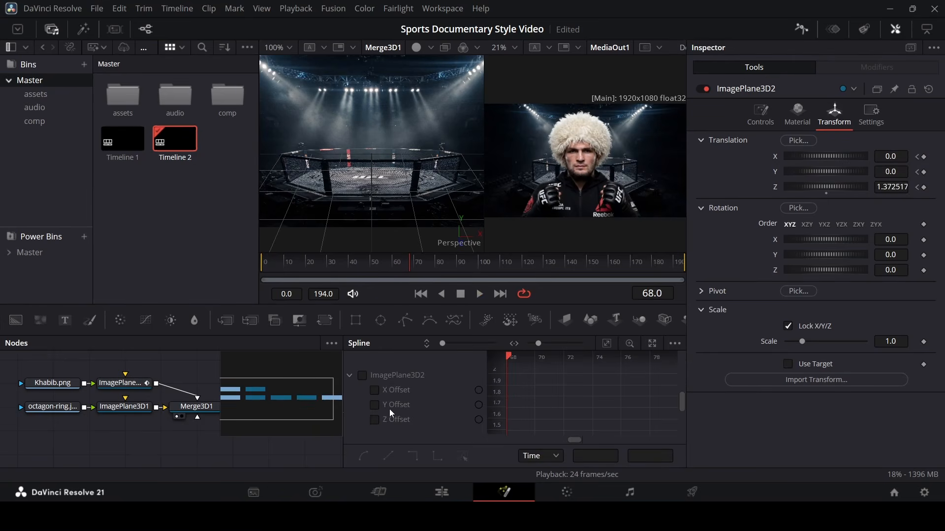
pyautogui.click(362, 377)
pyautogui.click(607, 344)
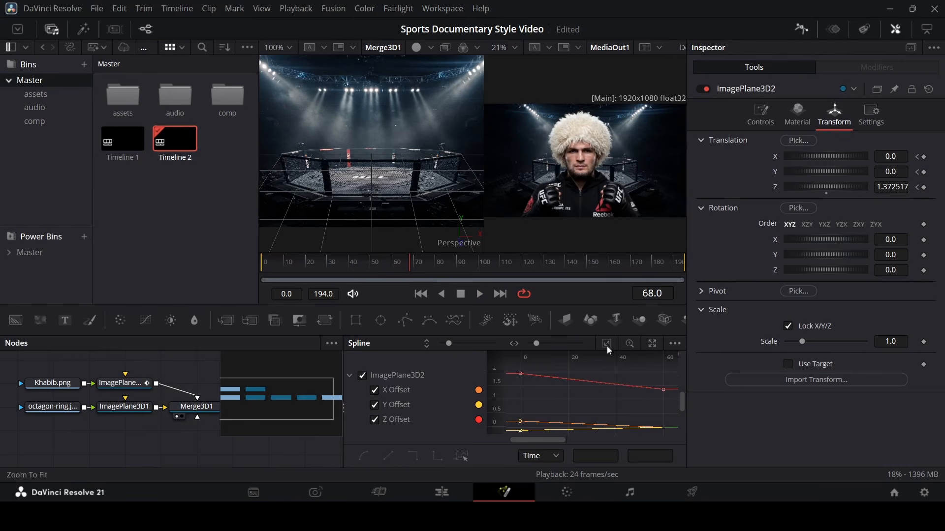
pyautogui.moveTo(618, 358); pyautogui.dragTo(529, 368)
pyautogui.moveTo(497, 375); pyautogui.dragTo(662, 353)
pyautogui.press('s')
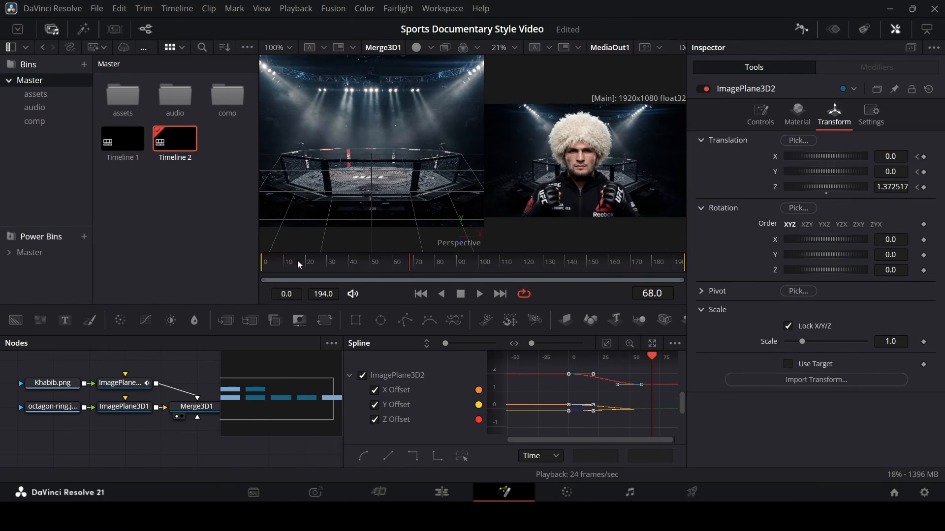
# Step: Play the smoothed Khabib animation from the first frame and close the Spline editor
pyautogui.moveTo(294, 261); pyautogui.dragTo(239, 267)
pyautogui.press('space')
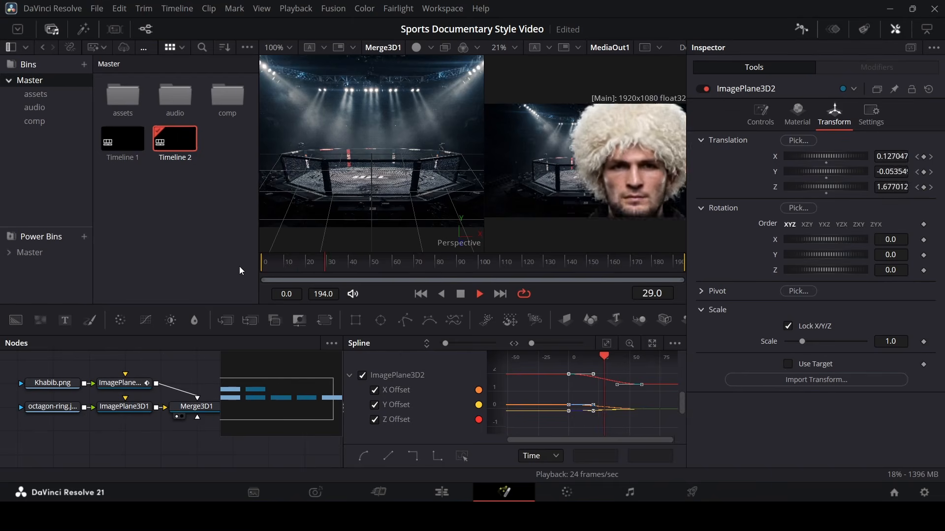
pyautogui.press('space')
pyautogui.click(806, 27)
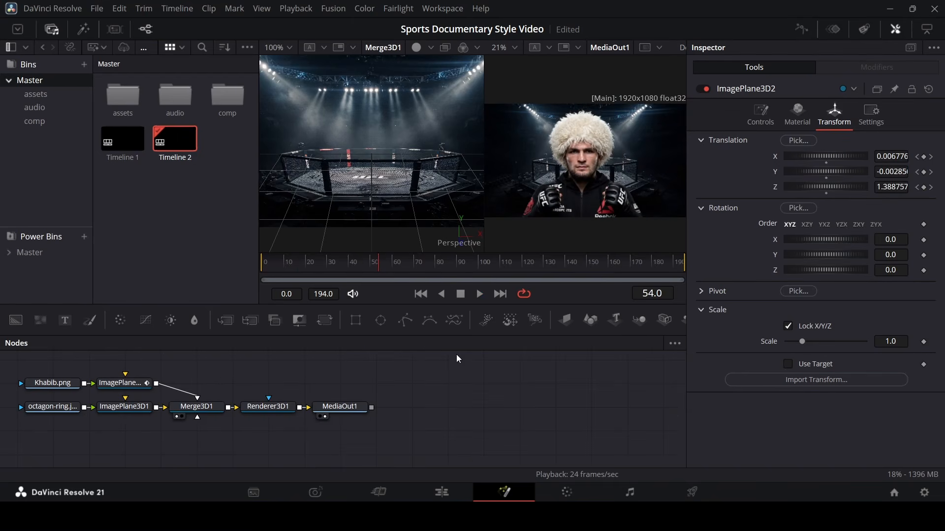
pyautogui.scroll(2, 441, 399)
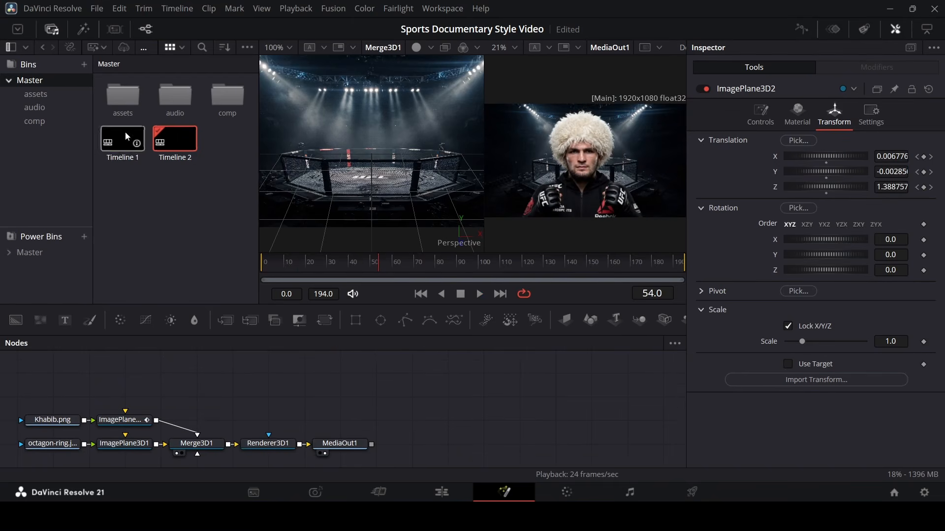
# Step: Add Russian-flag.jpg from the assets bin to the node graph and feed it through a new ImagePlane3D into Merge3D1
pyautogui.doubleClick(139, 100)
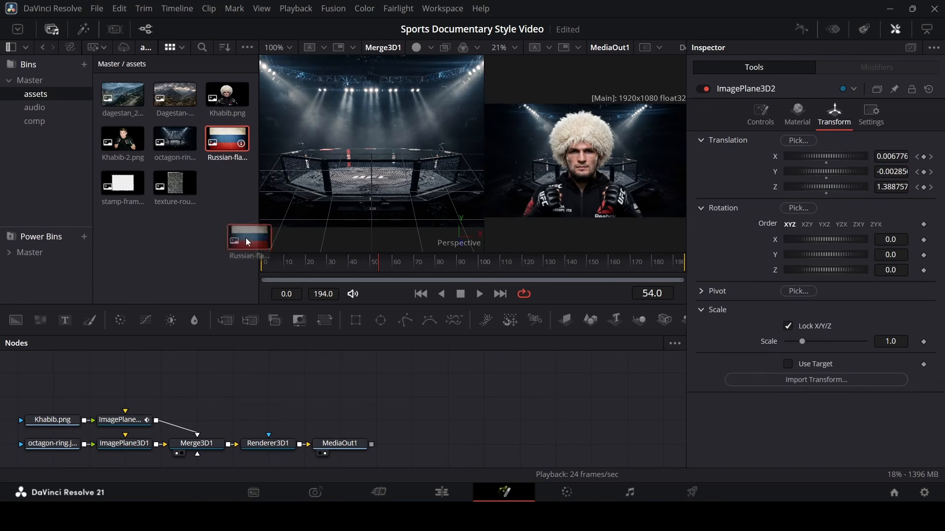
pyautogui.moveTo(57, 389); pyautogui.dragTo(57, 391)
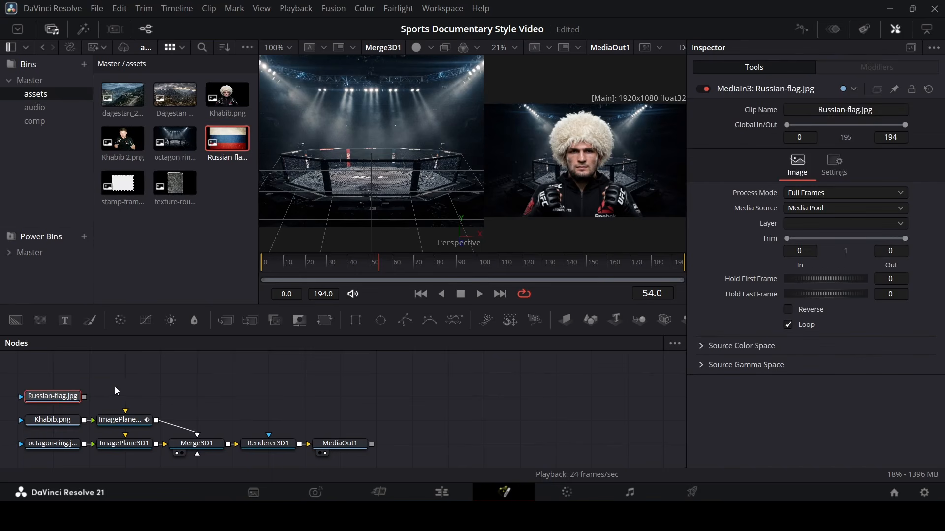
pyautogui.click(565, 319)
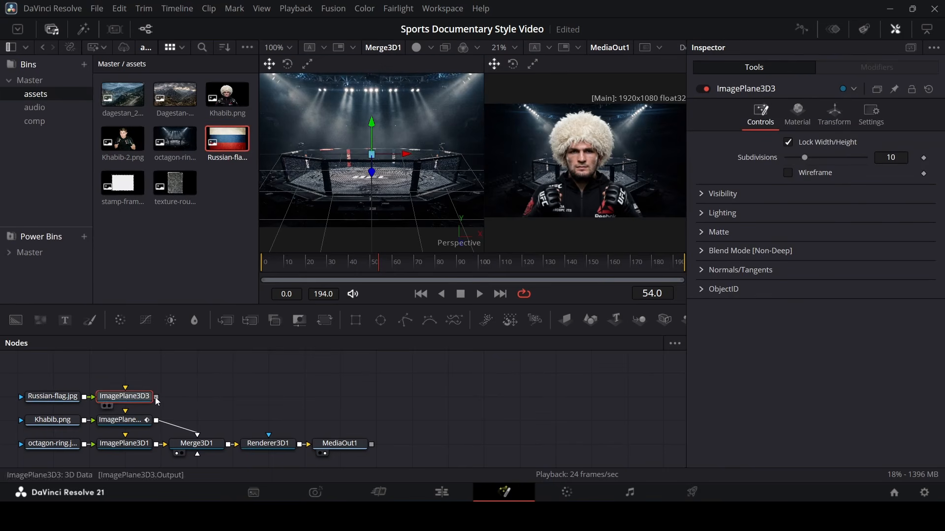
pyautogui.moveTo(156, 396); pyautogui.dragTo(190, 412)
pyautogui.moveTo(214, 447); pyautogui.dragTo(215, 446)
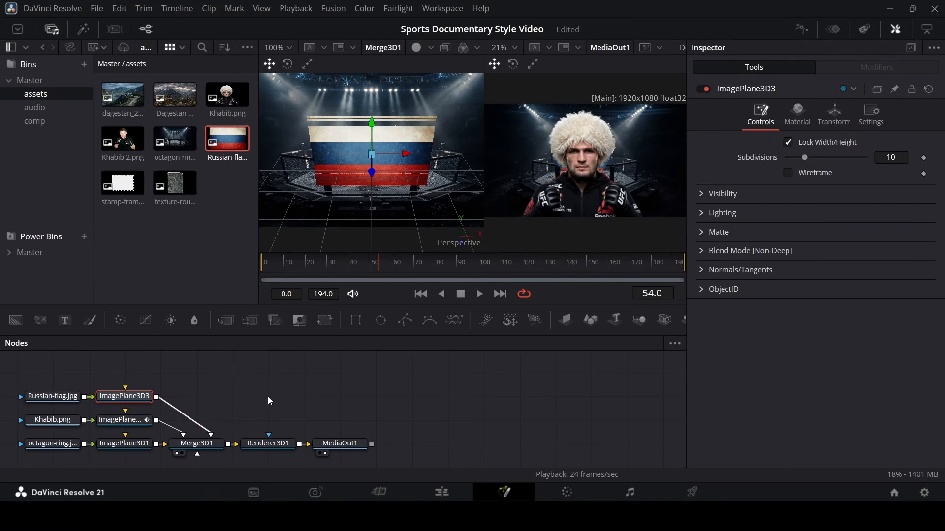
# Step: Move the flag's image plane forward along Z until it sits just behind Khabib and fills the rendered frame
pyautogui.moveTo(373, 176); pyautogui.dragTo(372, 238)
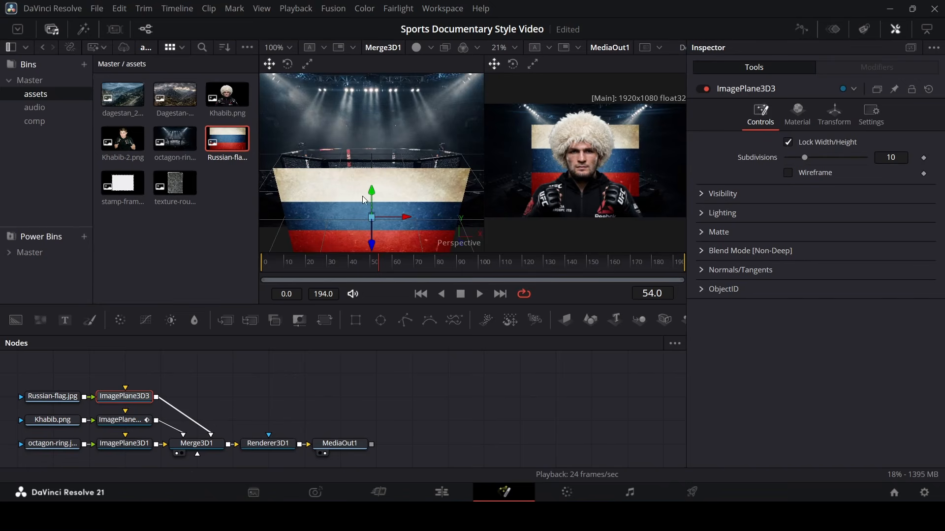
pyautogui.scroll(-3, 382, 200)
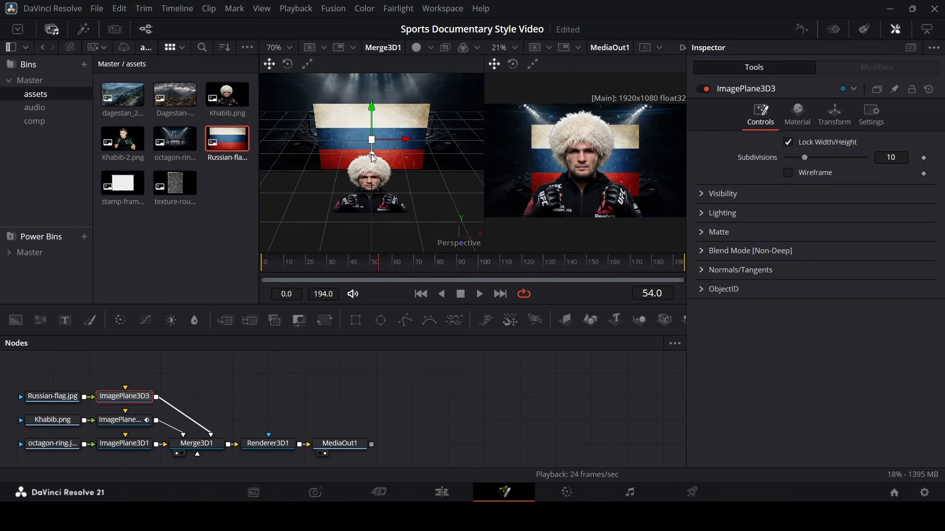
pyautogui.moveTo(373, 157); pyautogui.dragTo(372, 205)
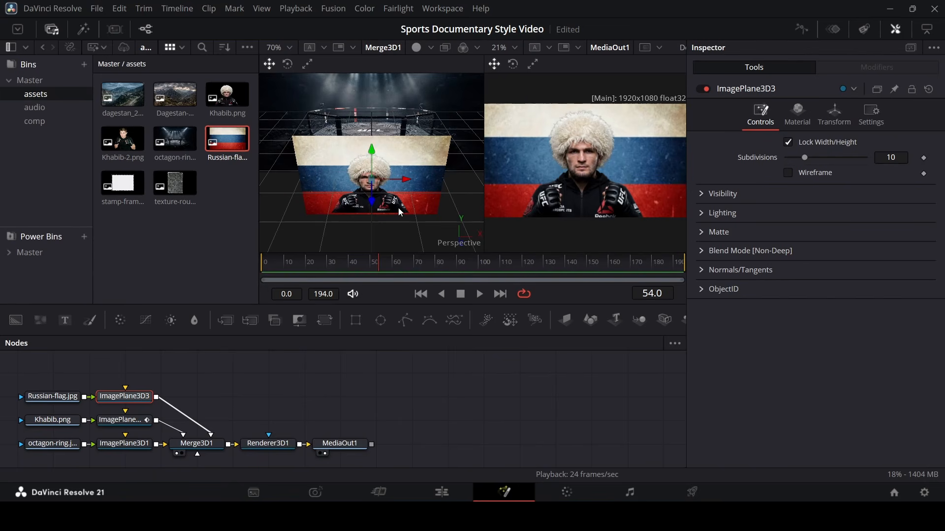
pyautogui.moveTo(406, 206); pyautogui.dragTo(338, 202)
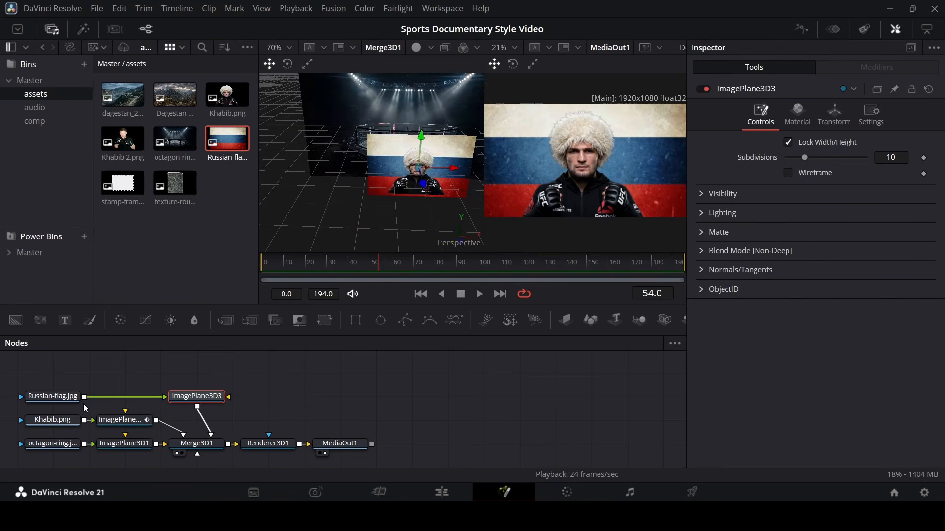
# Step: Insert a Waviness node between Russian-flag.jpg and ImagePlane3D3 and play the result
pyautogui.click(59, 396)
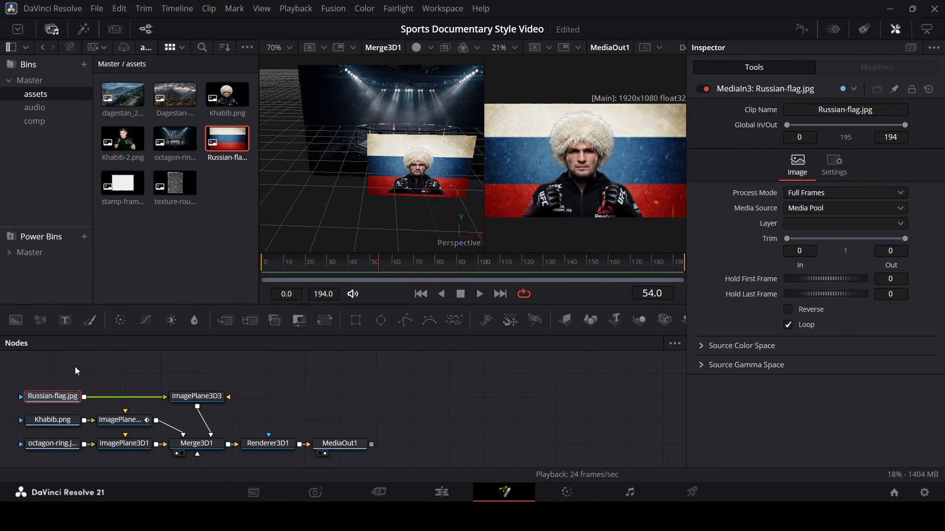
pyautogui.hotkey('shift', 'space')
pyautogui.write('wa')
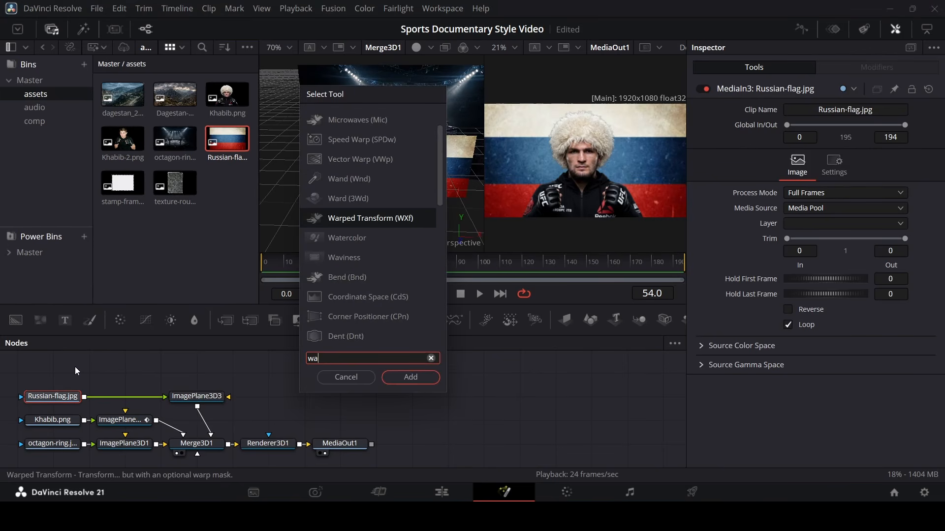
pyautogui.press('Down')
pyautogui.press('Down')
pyautogui.press('Return')
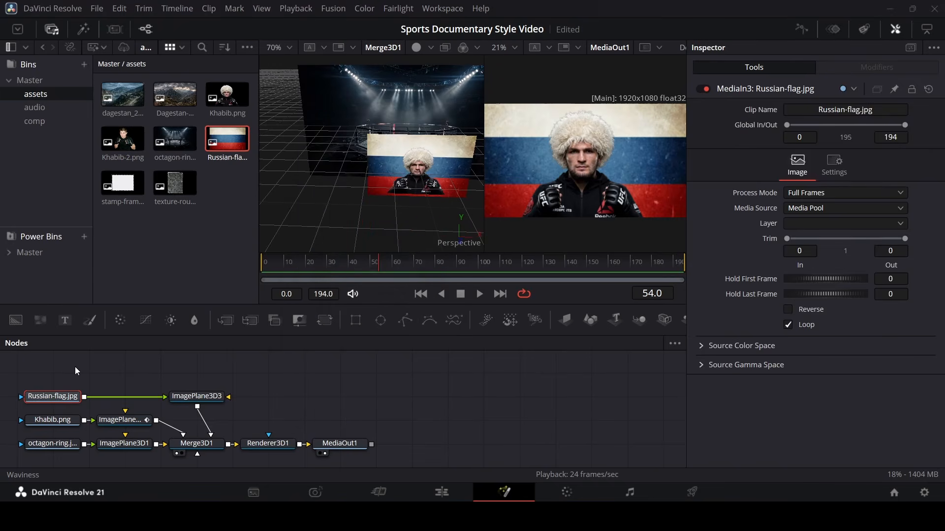
pyautogui.press('space')
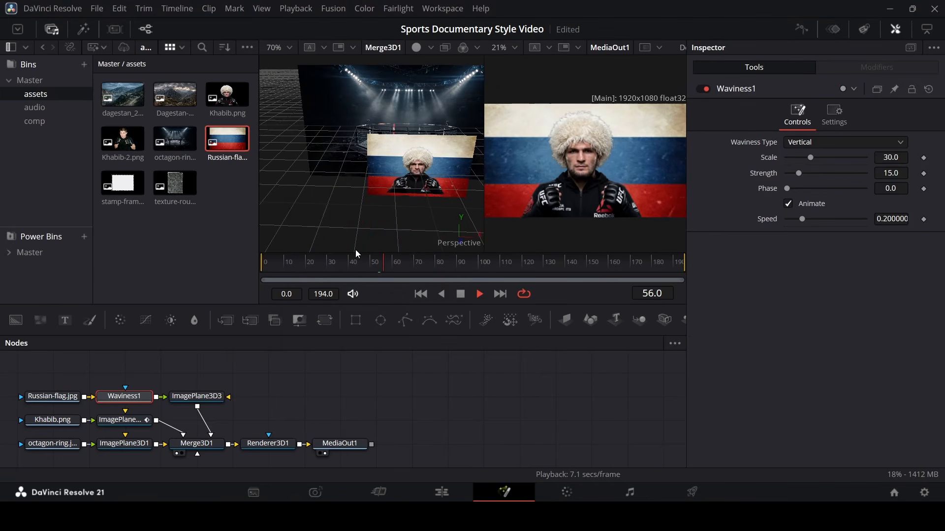
pyautogui.press('space')
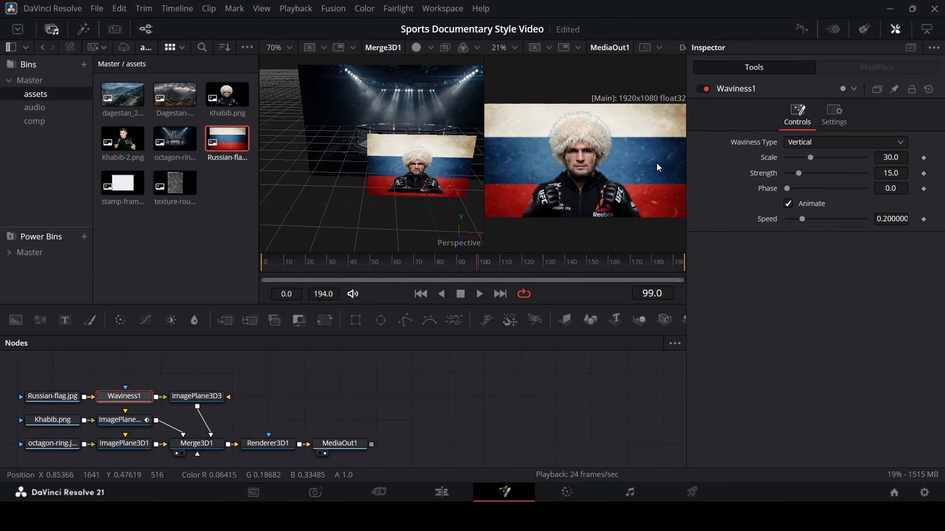
# Step: Set Waviness1's type to Horizontal and scrub the timeline to preview the flag's wave
pyautogui.click(801, 141)
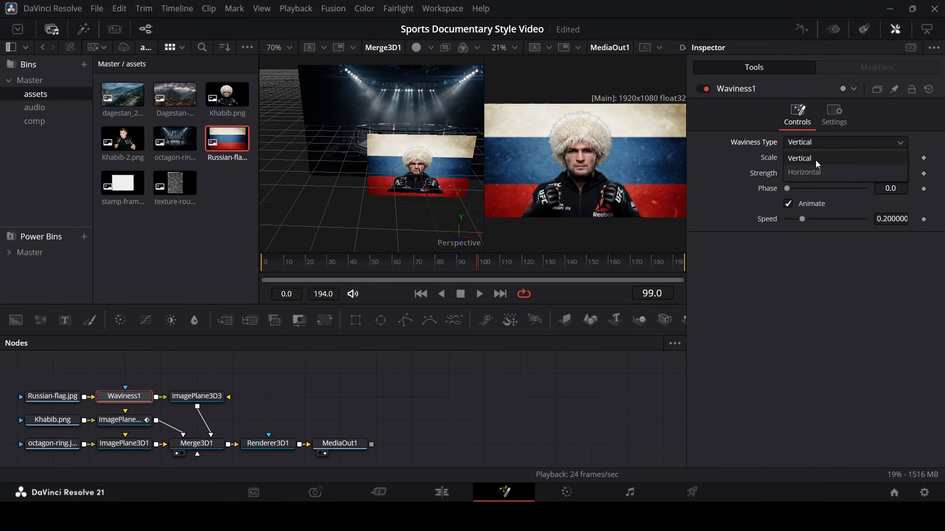
pyautogui.click(831, 173)
pyautogui.moveTo(307, 264); pyautogui.dragTo(471, 263)
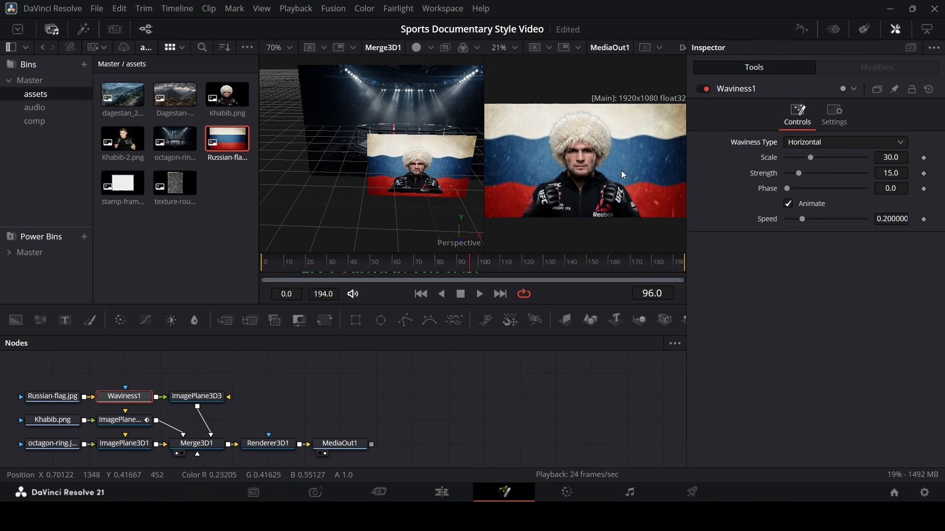
# Step: Set Waviness1's scale to 10.2, strength to 3.1 and speed to 0.071, and preview the waving flag
pyautogui.moveTo(811, 161); pyautogui.dragTo(792, 164)
pyautogui.press('space')
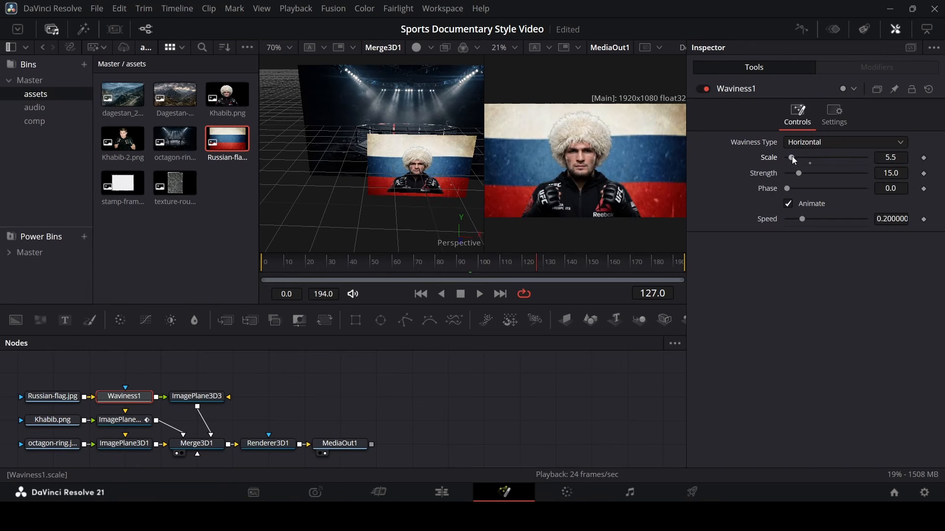
pyautogui.moveTo(793, 155); pyautogui.dragTo(795, 155)
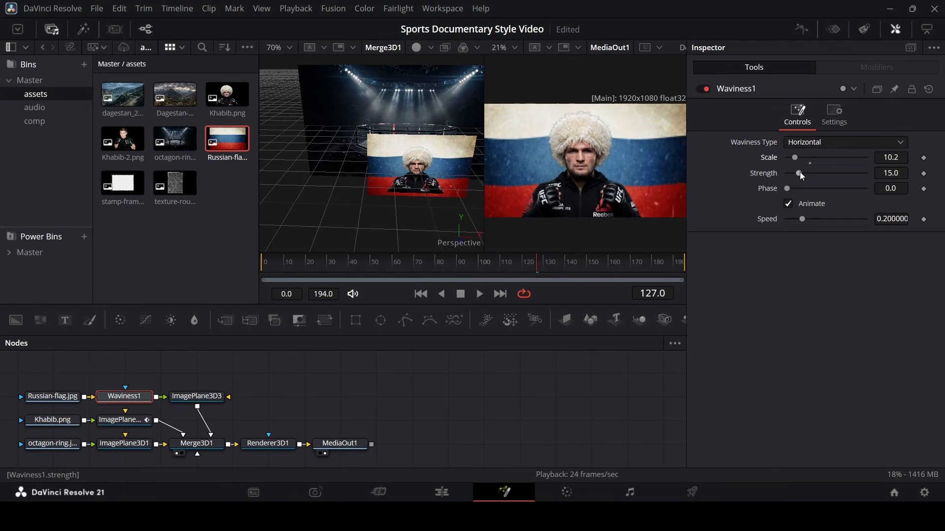
pyautogui.moveTo(799, 176); pyautogui.dragTo(791, 177)
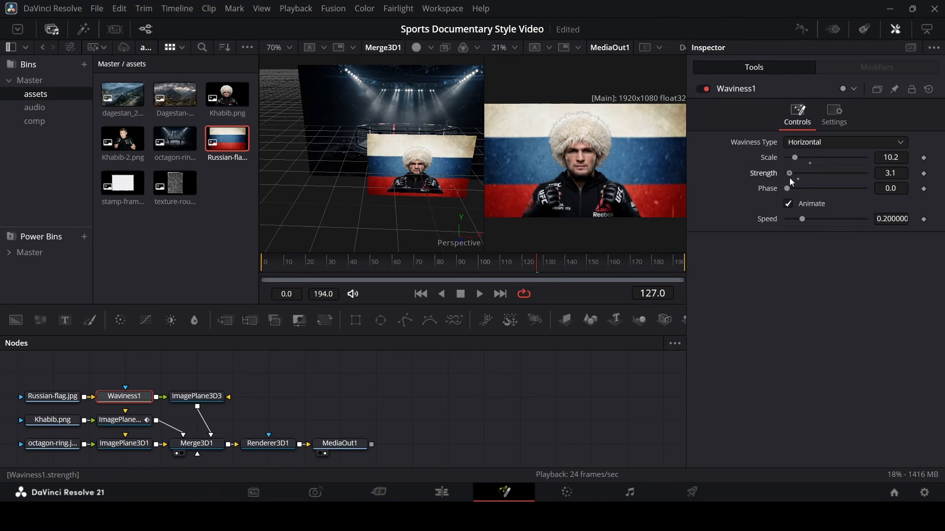
pyautogui.moveTo(802, 219)
pyautogui.mouseDown()
pyautogui.moveTo(810, 222)
pyautogui.moveTo(792, 228)
pyautogui.mouseUp()
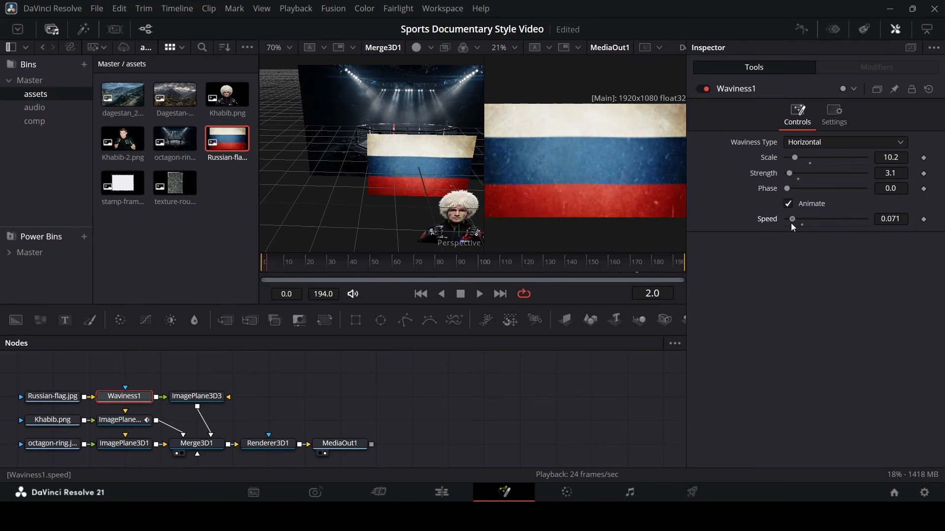
pyautogui.press('space')
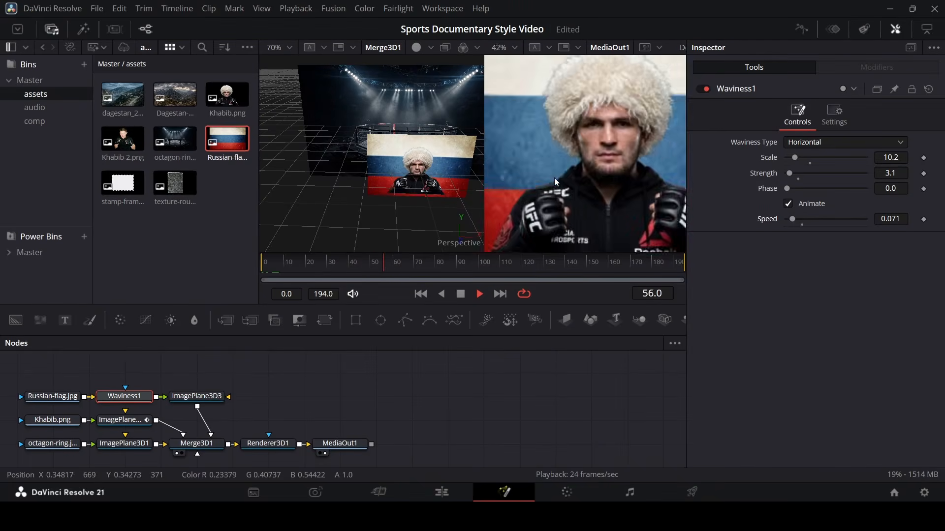
pyautogui.press('space')
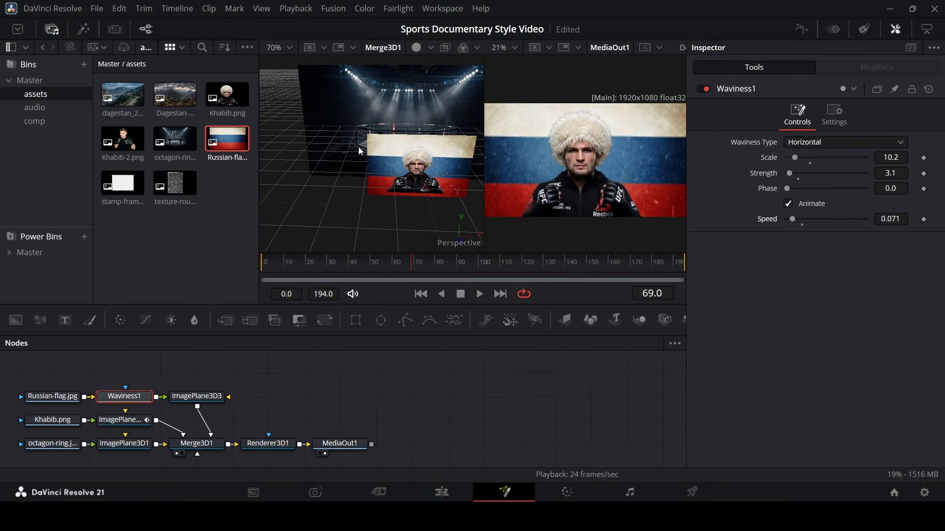
pyautogui.scroll(3, 427, 178)
pyautogui.scroll(-3, 426, 178)
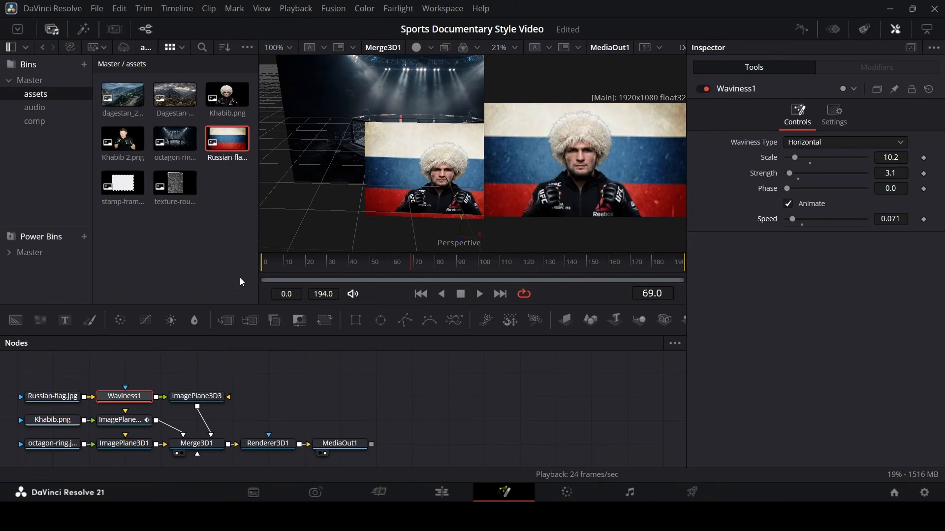
pyautogui.click(277, 264)
pyautogui.moveTo(278, 264); pyautogui.dragTo(499, 265)
# Step: Add a FastNoise node and connect it to the effect mask of the Russian-flag.jpg node
pyautogui.scroll(-2, 579, 388)
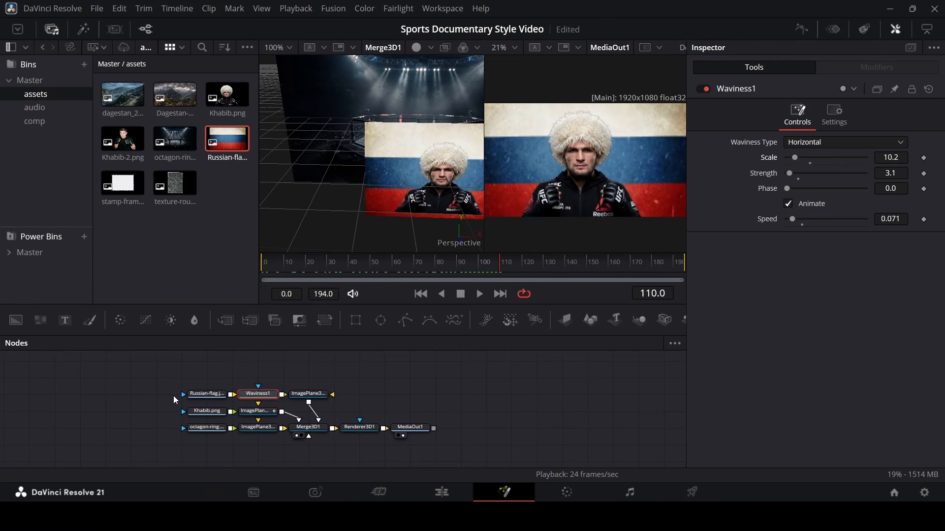
pyautogui.scroll(3, 173, 395)
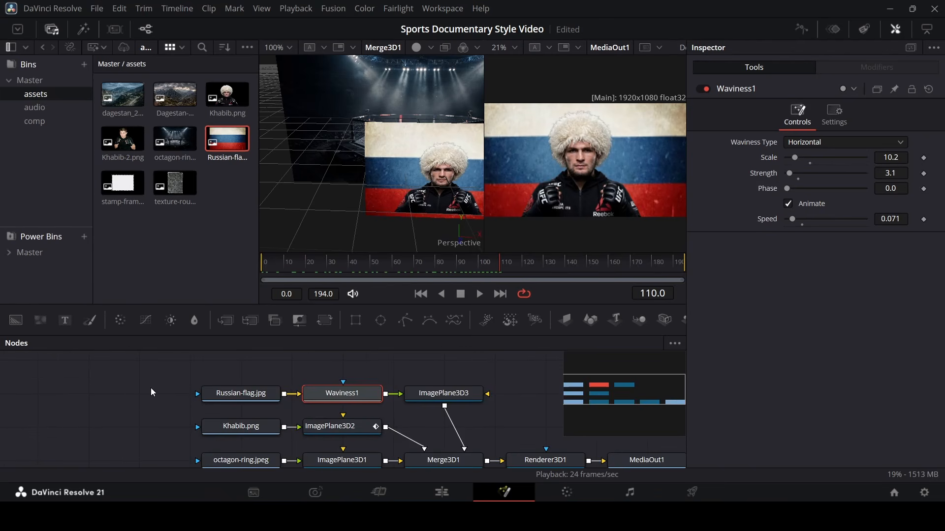
pyautogui.moveTo(34, 323); pyautogui.dragTo(226, 396)
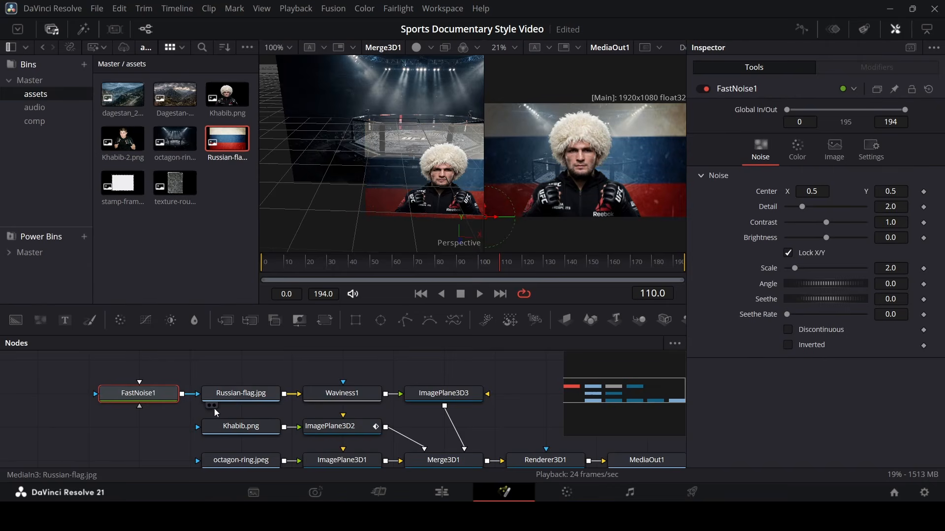
pyautogui.scroll(3, 190, 403)
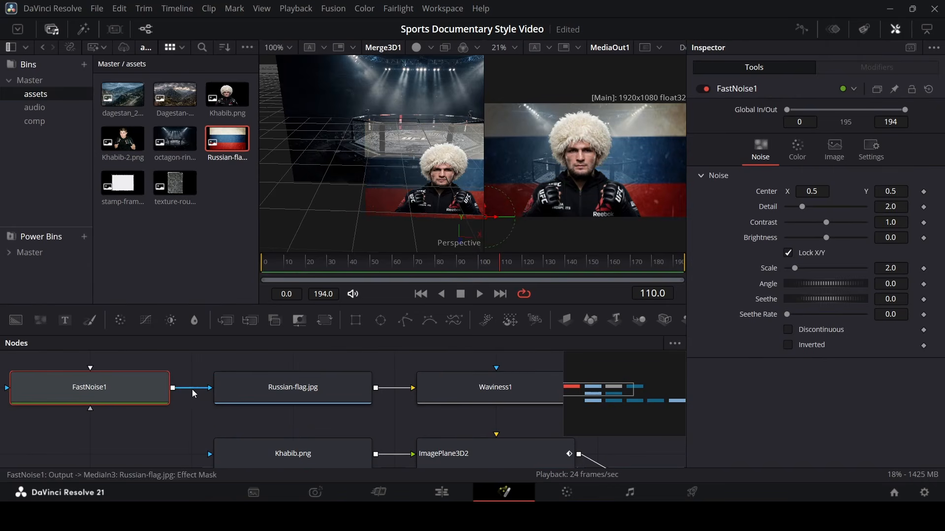
pyautogui.scroll(-3, 211, 394)
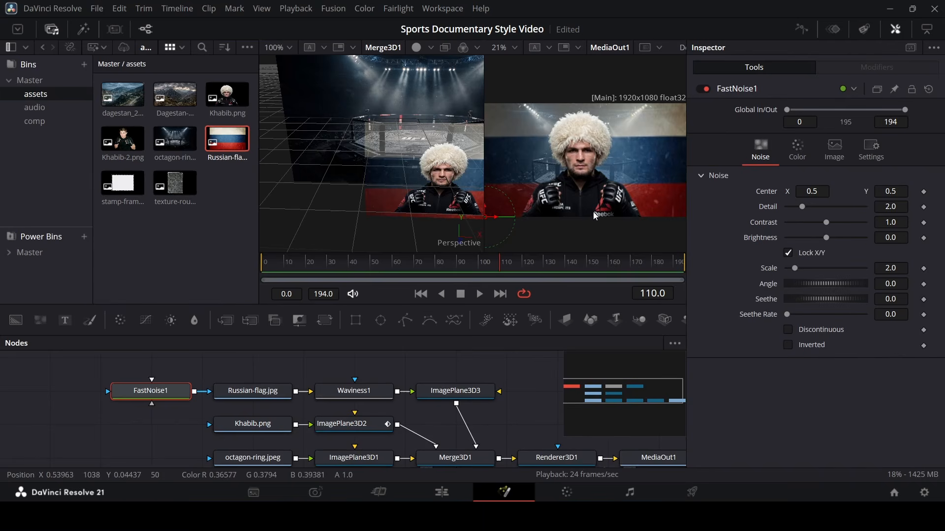
pyautogui.moveTo(584, 193); pyautogui.dragTo(586, 199)
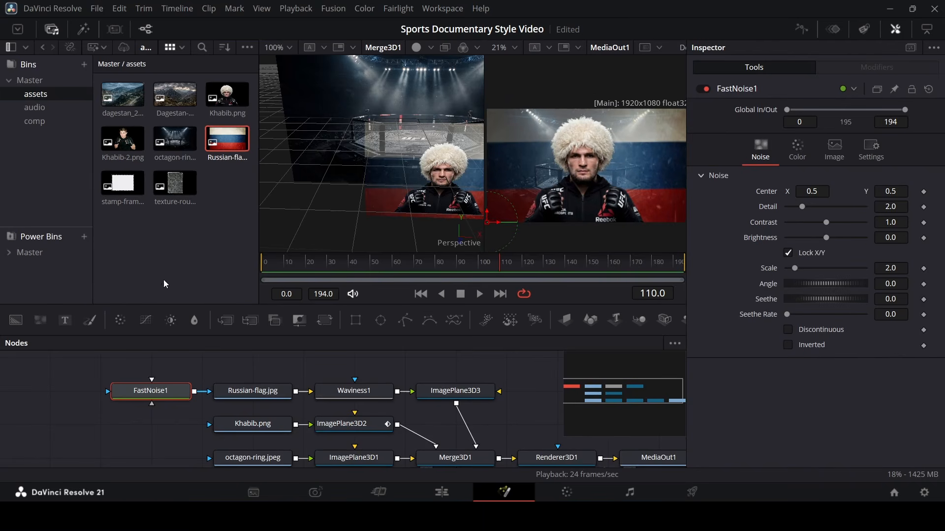
# Step: Connect texture-rough-edges.png as FastNoise1's effect mask, place it below that node, and insert a Transform node between them
pyautogui.moveTo(174, 185); pyautogui.dragTo(153, 394)
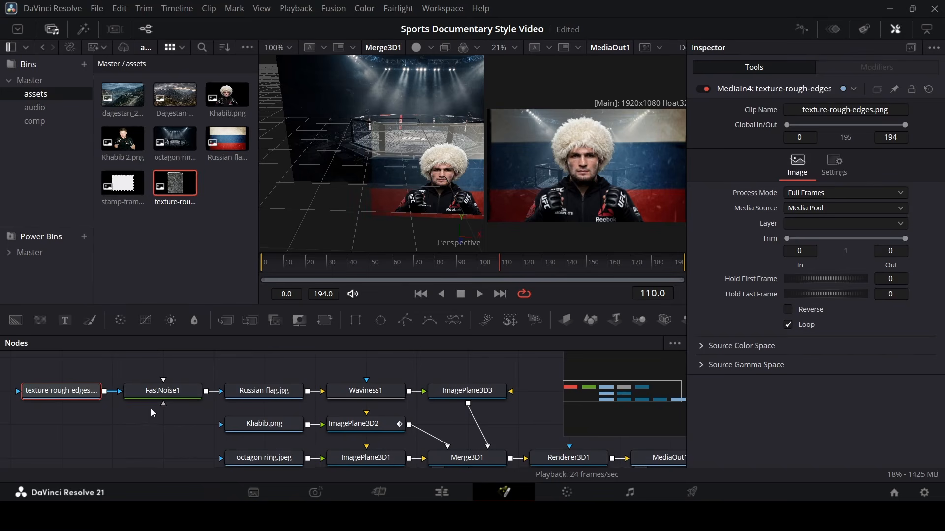
pyautogui.moveTo(77, 396); pyautogui.dragTo(187, 449)
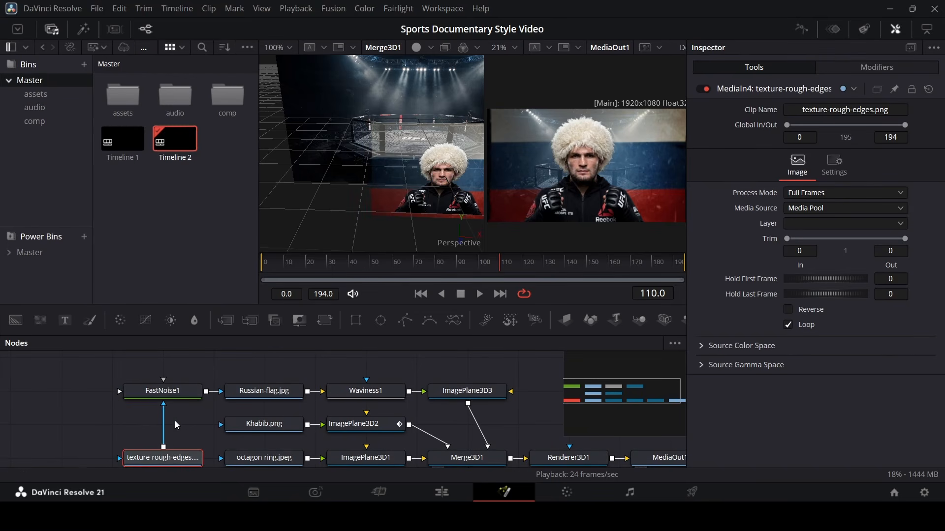
pyautogui.scroll(-2, 175, 421)
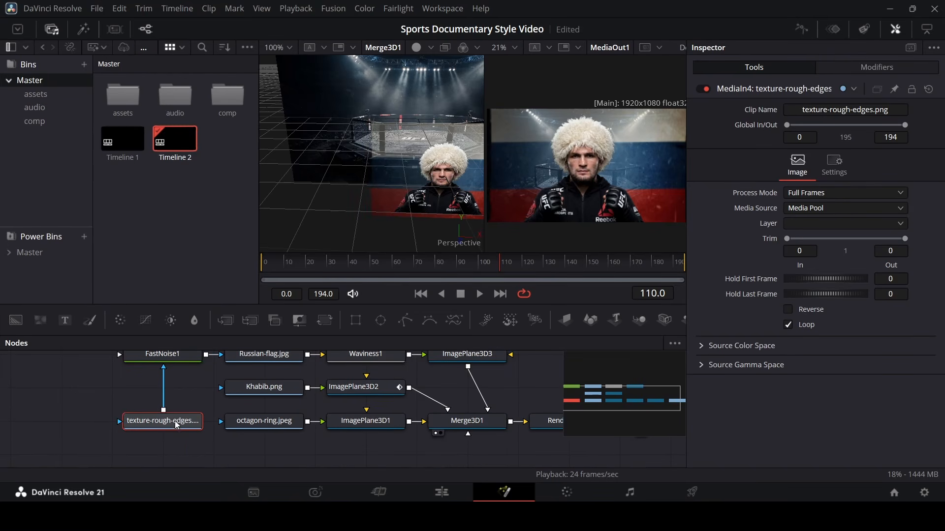
pyautogui.click(329, 324)
pyautogui.moveTo(199, 393)
pyautogui.mouseDown()
pyautogui.moveTo(148, 394)
pyautogui.moveTo(199, 395)
pyautogui.mouseUp()
pyautogui.scroll(2, 308, 393)
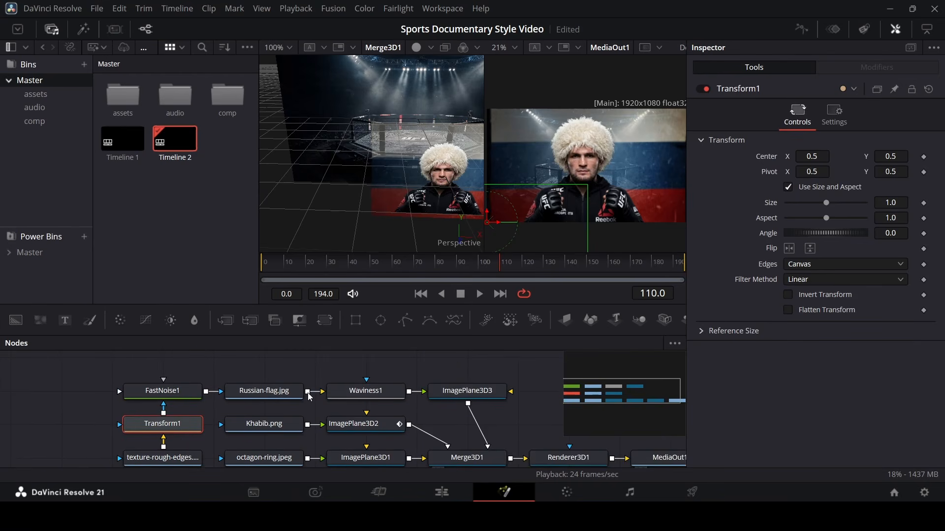
# Step: Keyframe Transform1's Center at frame 50, and set its Center X to 0.194 at frame 25
pyautogui.scroll(-2, 308, 393)
pyautogui.click(349, 264)
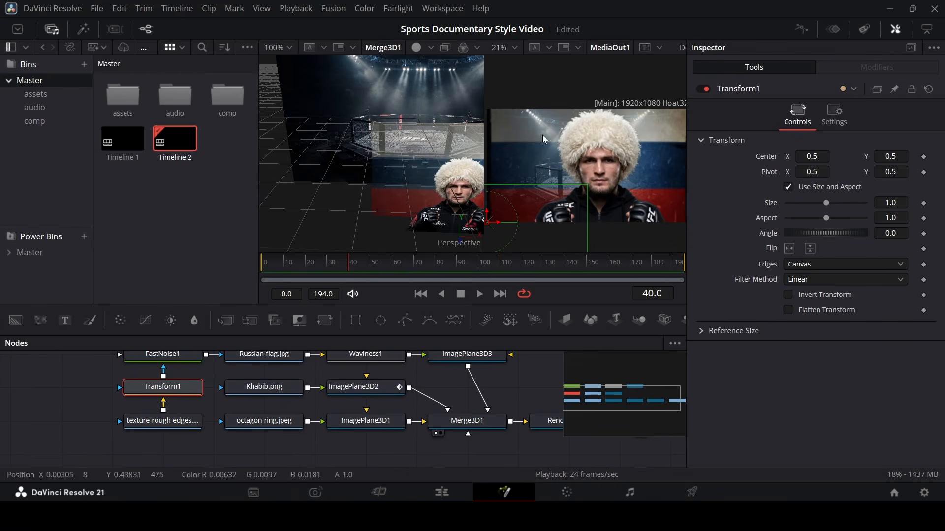
pyautogui.click(314, 266)
pyautogui.moveTo(358, 263); pyautogui.dragTo(371, 269)
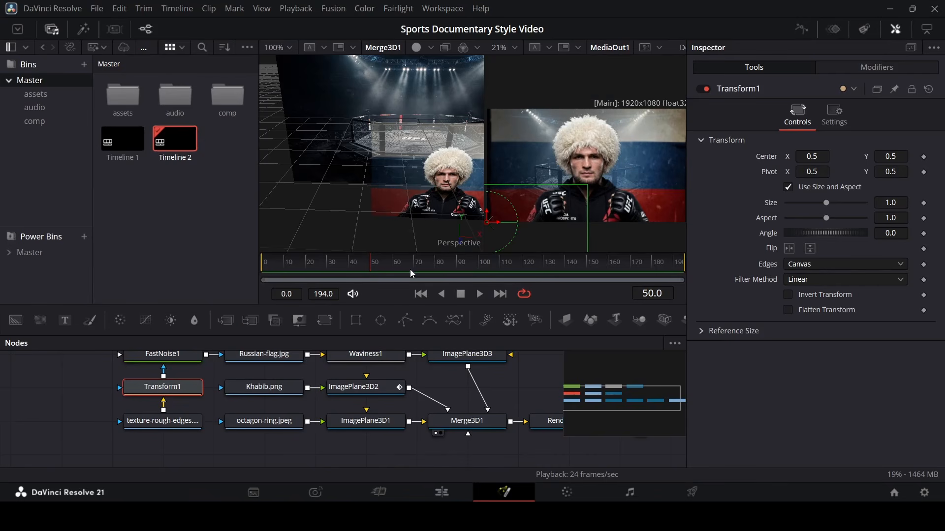
pyautogui.click(923, 158)
pyautogui.click(318, 267)
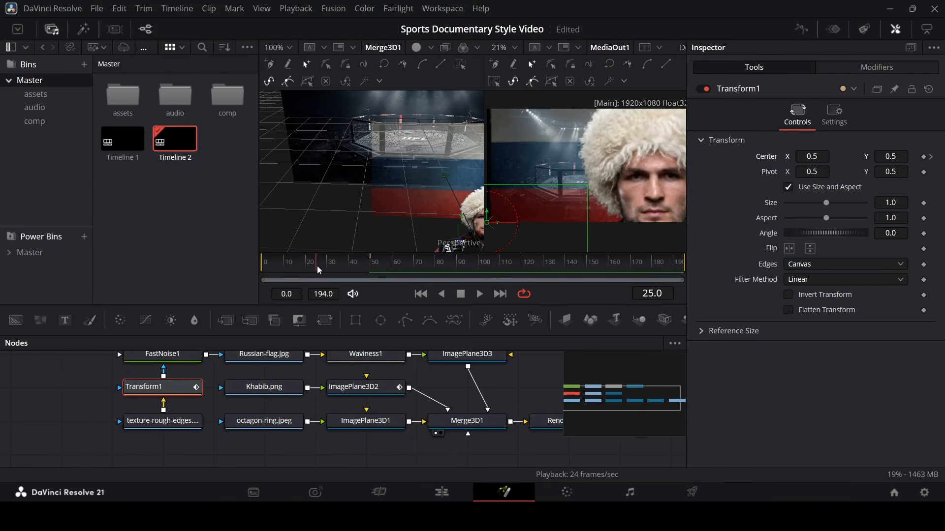
pyautogui.scroll(-2, 554, 210)
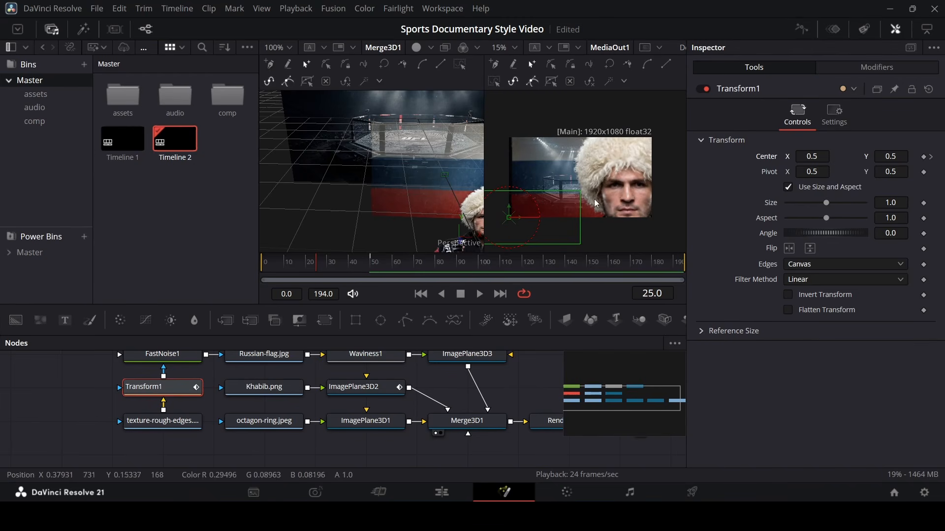
pyautogui.moveTo(814, 157); pyautogui.dragTo(776, 157)
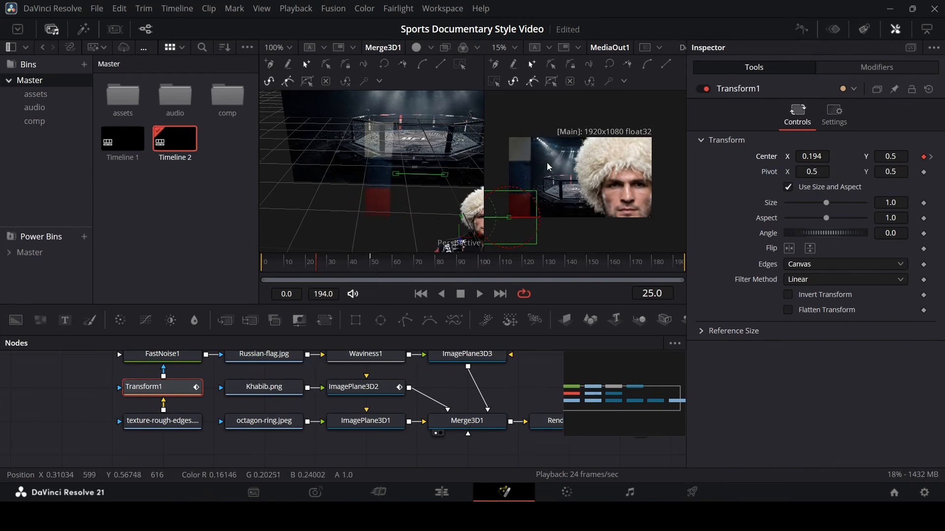
# Step: Set the timeline playback resolution to Full and inspect the flag's revealed edge up close
pyautogui.scroll(4, 536, 177)
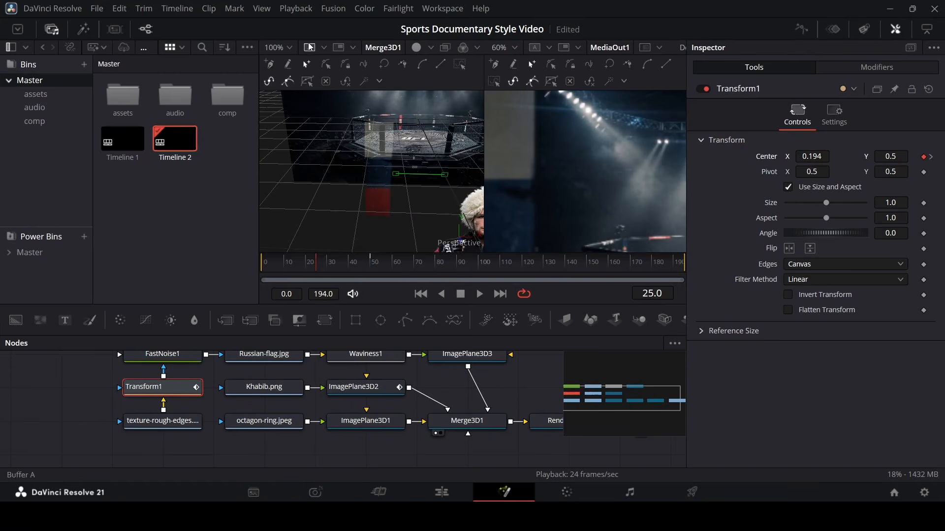
pyautogui.click(297, 9)
pyautogui.moveTo(368, 53)
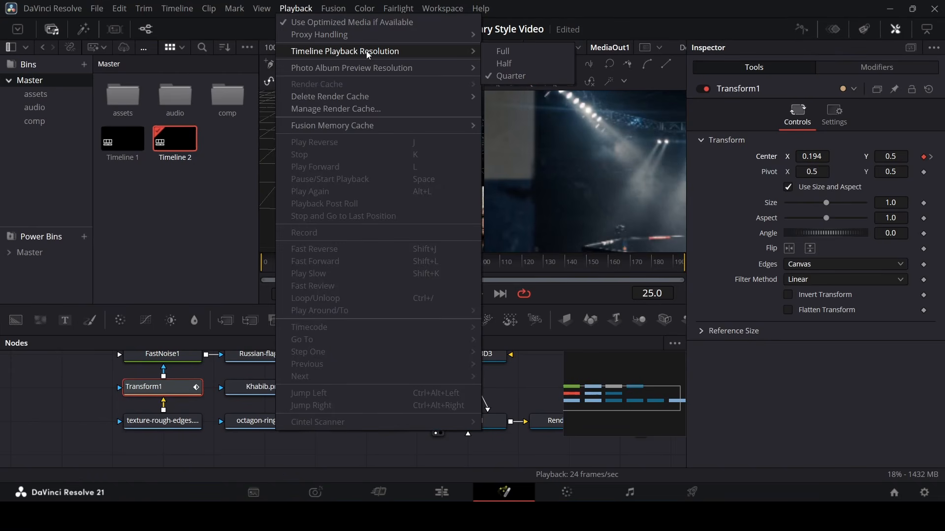
pyautogui.click(512, 51)
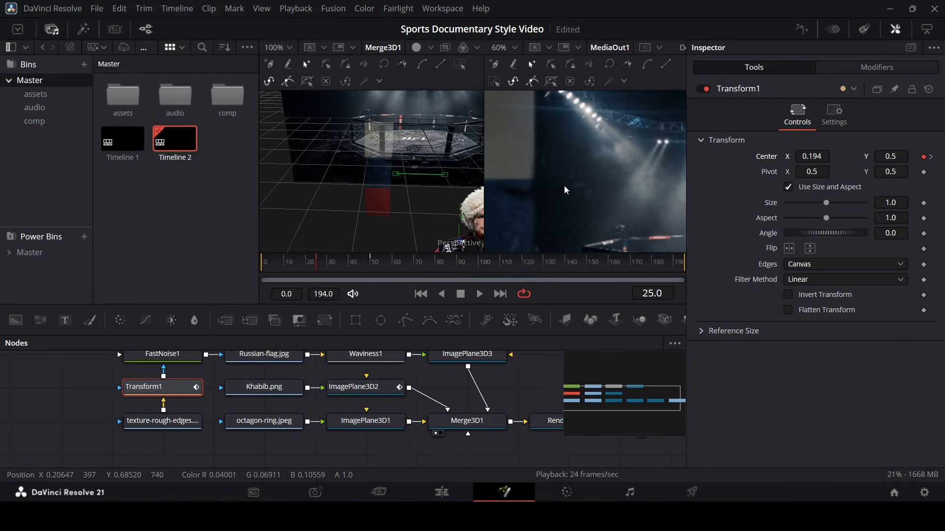
pyautogui.scroll(5, 536, 176)
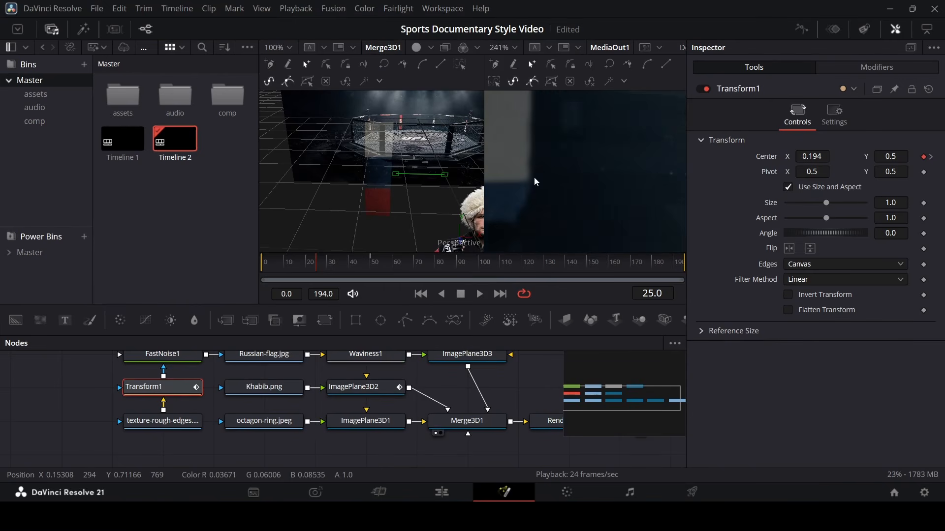
pyautogui.scroll(-6, 535, 181)
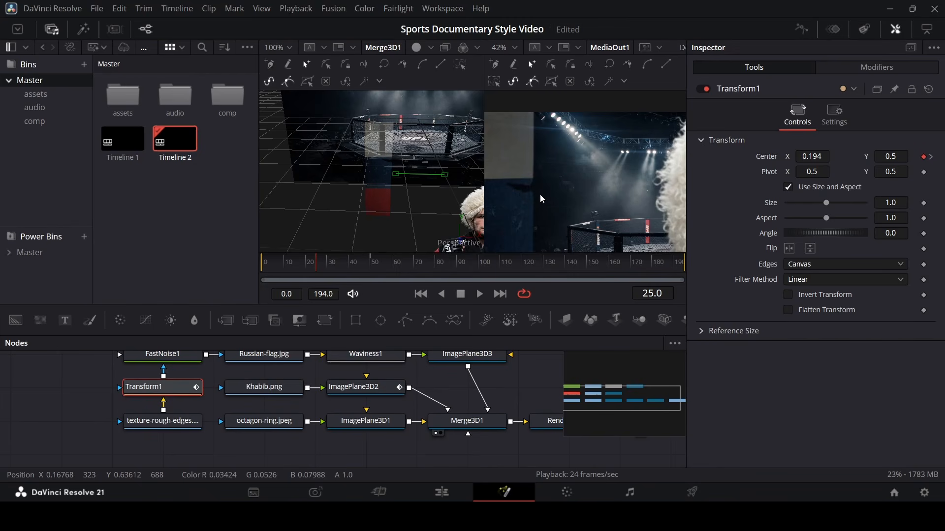
# Step: Return the timeline playback resolution to Quarter
pyautogui.click(296, 8)
pyautogui.moveTo(413, 49)
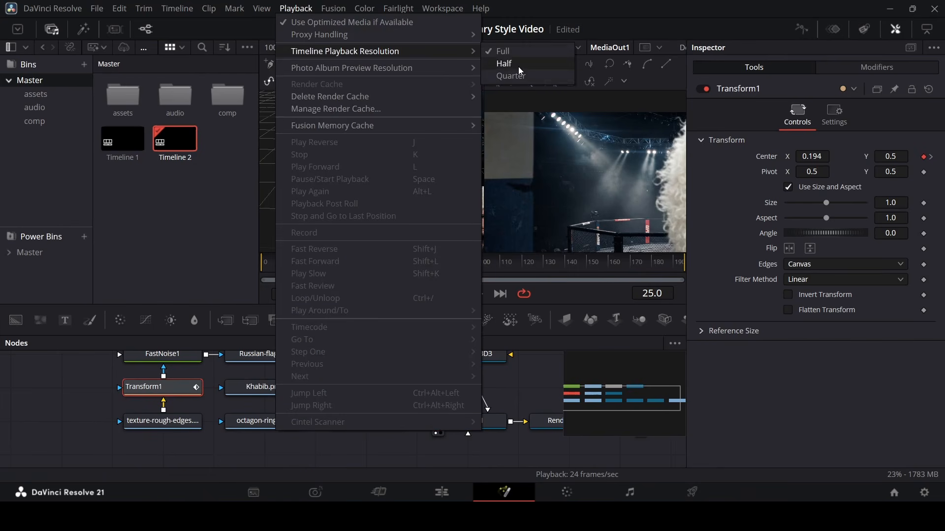
pyautogui.click(516, 77)
pyautogui.click(296, 8)
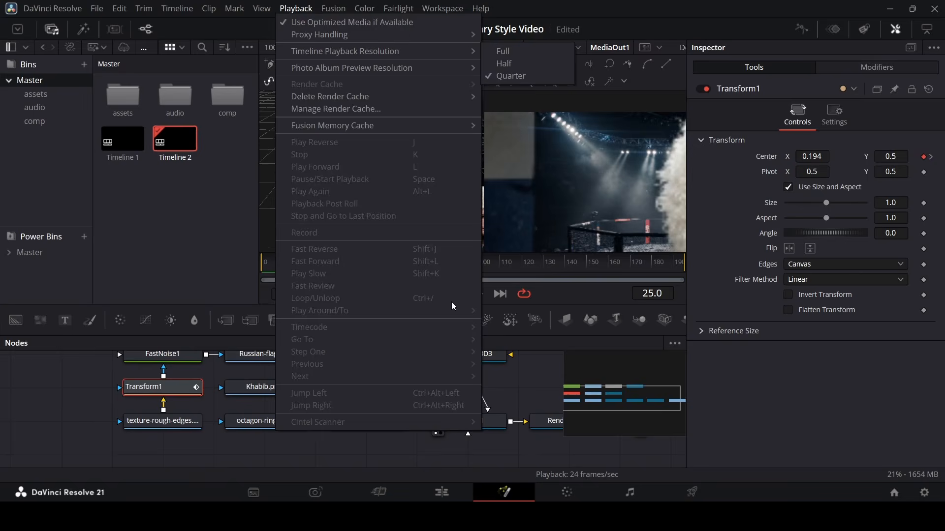
pyautogui.click(523, 394)
# Step: Set Transform1's Center X to 0.106 at frame 25 and play back the flag reveal
pyautogui.scroll(-3, 552, 193)
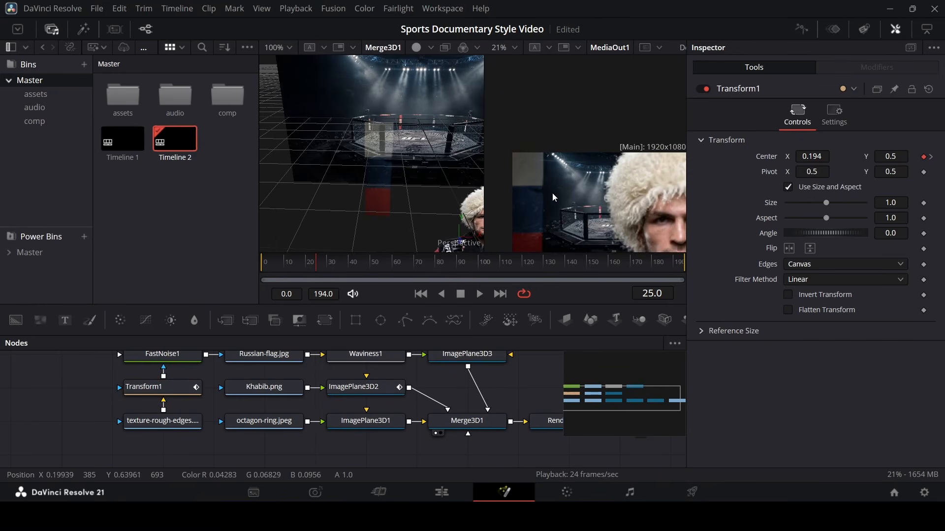
pyautogui.scroll(-3, 552, 193)
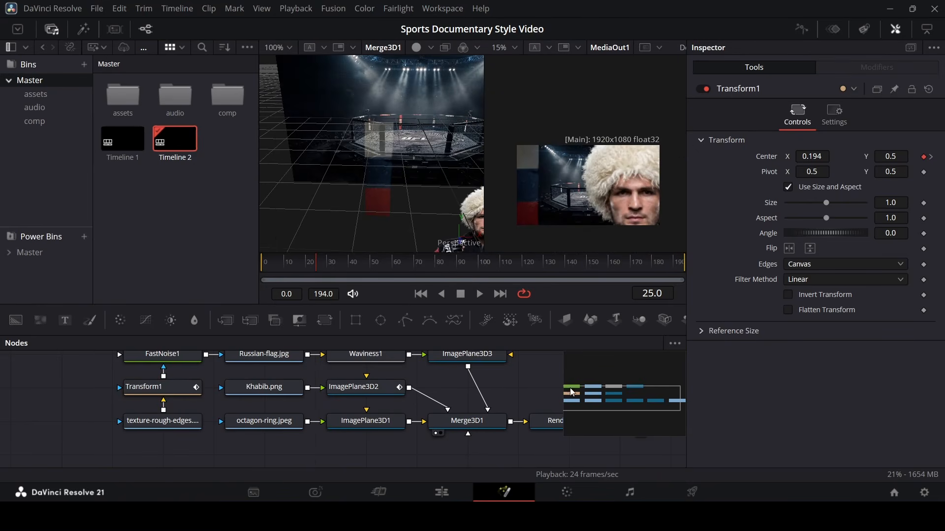
pyautogui.moveTo(571, 392); pyautogui.dragTo(616, 391)
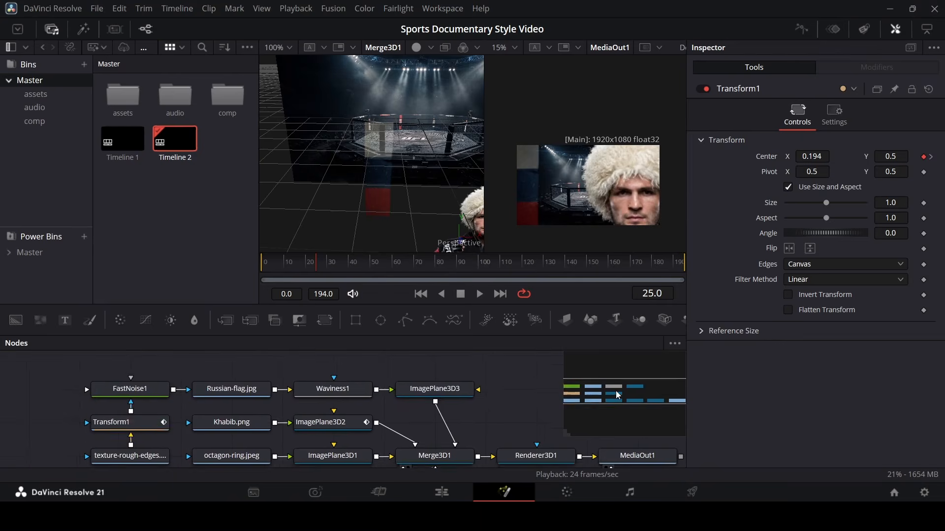
pyautogui.click(111, 422)
pyautogui.moveTo(298, 266); pyautogui.dragTo(319, 280)
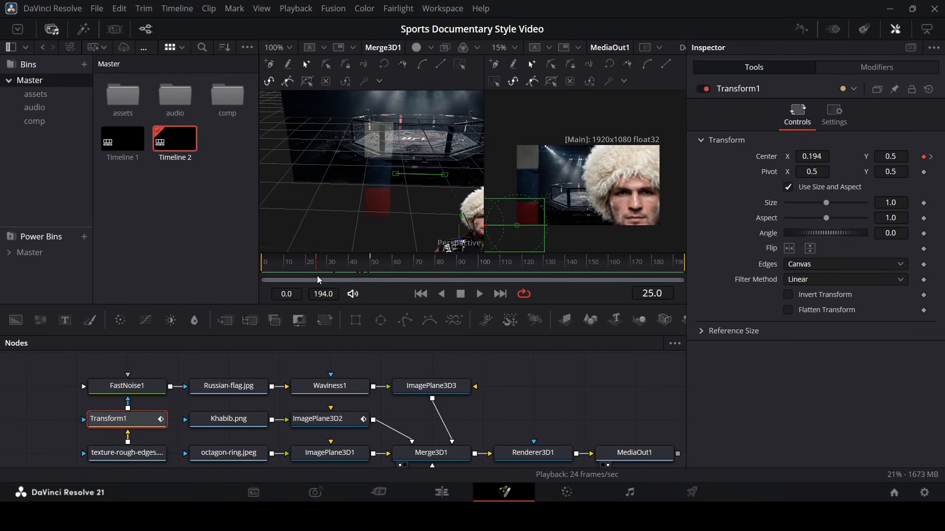
pyautogui.moveTo(812, 157); pyautogui.dragTo(769, 157)
pyautogui.click(299, 261)
pyautogui.press('space')
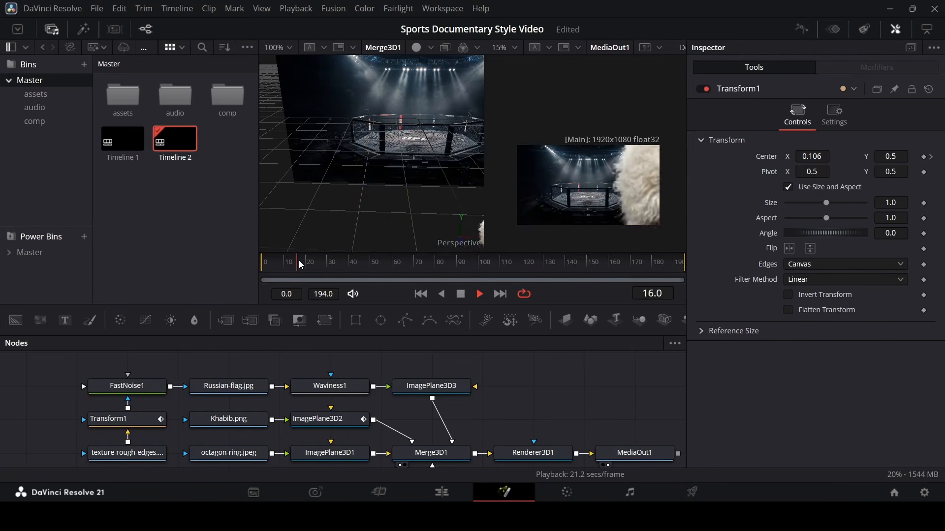
pyautogui.press('space')
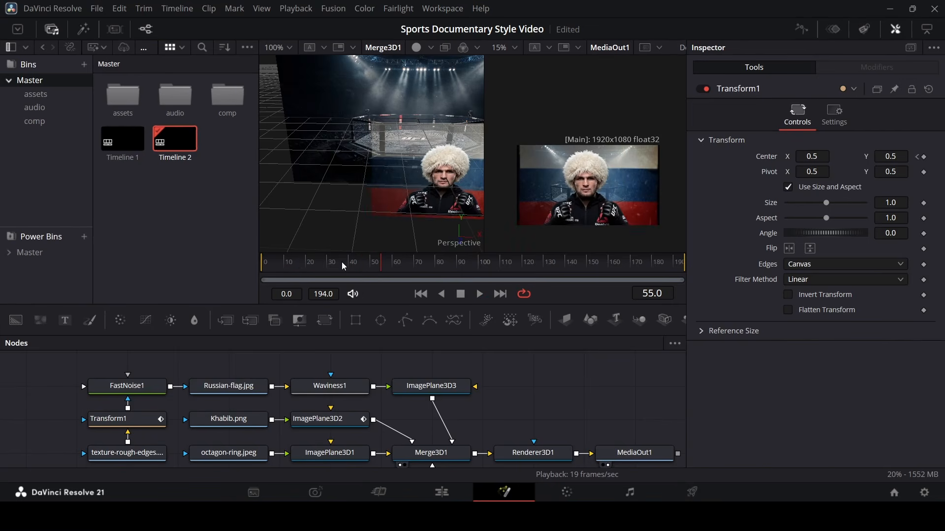
# Step: Hide ImagePlane3D2's animation curves, smooth both keyframes on Transform1's displacement curve, and play back the flag reveal
pyautogui.click(802, 29)
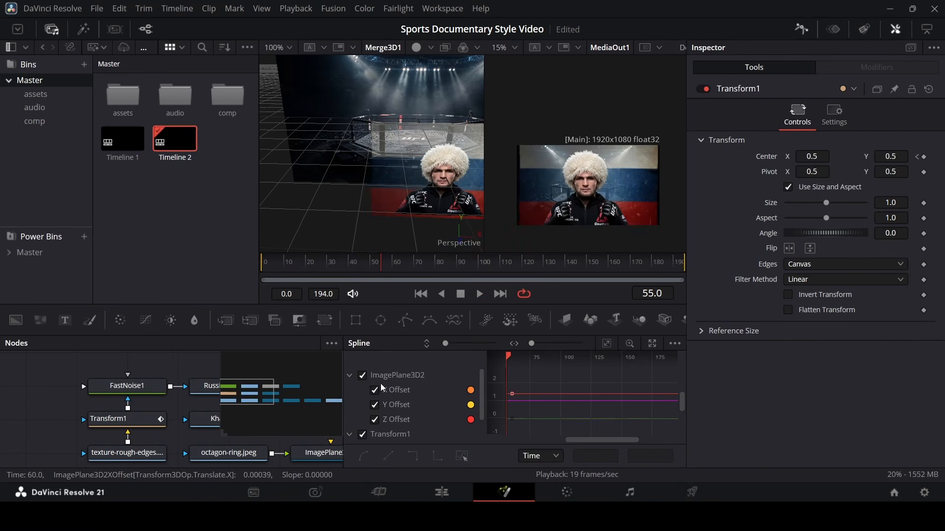
pyautogui.click(362, 376)
pyautogui.scroll(-2, 401, 403)
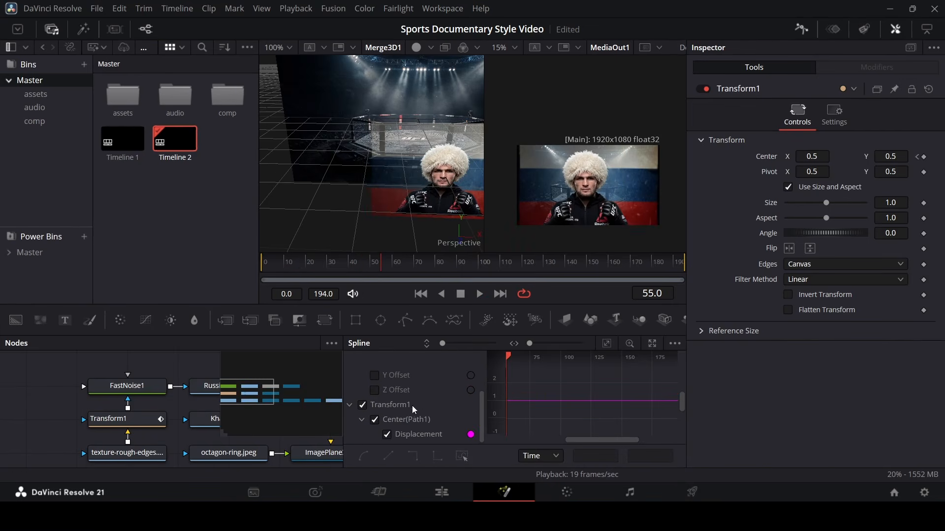
pyautogui.click(607, 343)
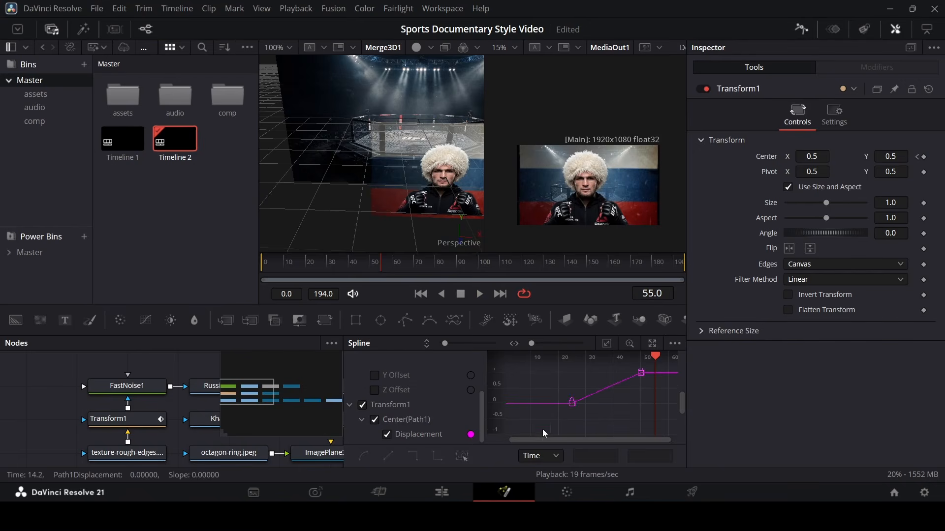
pyautogui.moveTo(542, 433); pyautogui.dragTo(655, 366)
pyautogui.hotkey('shift', 's')
pyautogui.press('space')
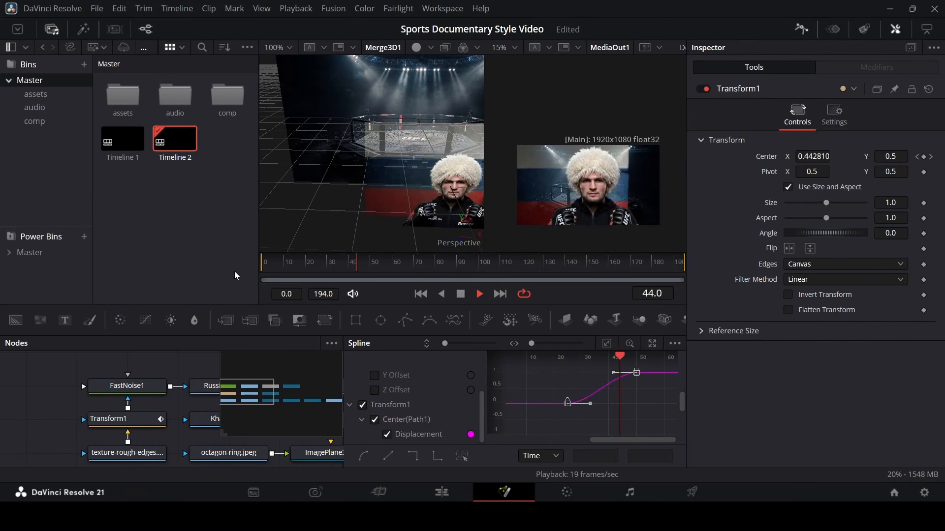
pyautogui.press('space')
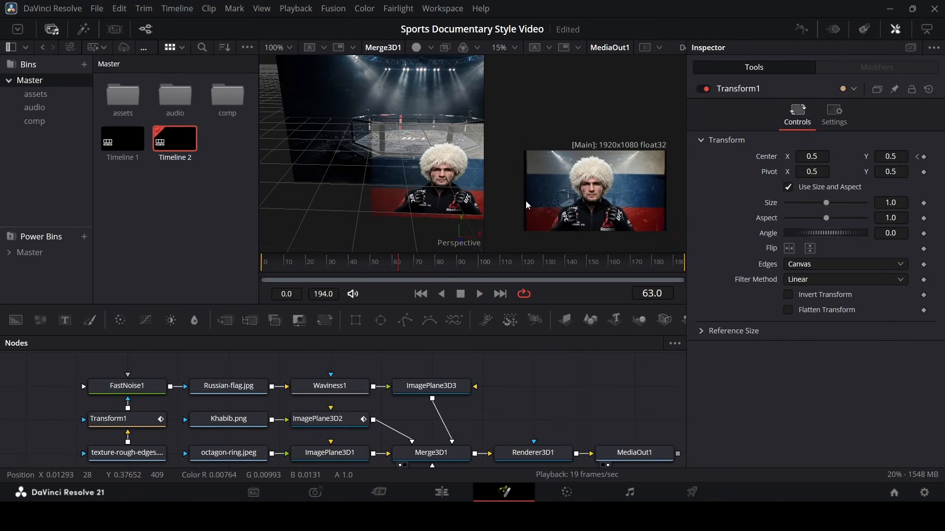
# Step: Set Transform1's size to 1.048 so the texture mask covers the flag's edges
pyautogui.scroll(5, 526, 202)
pyautogui.scroll(-6, 526, 188)
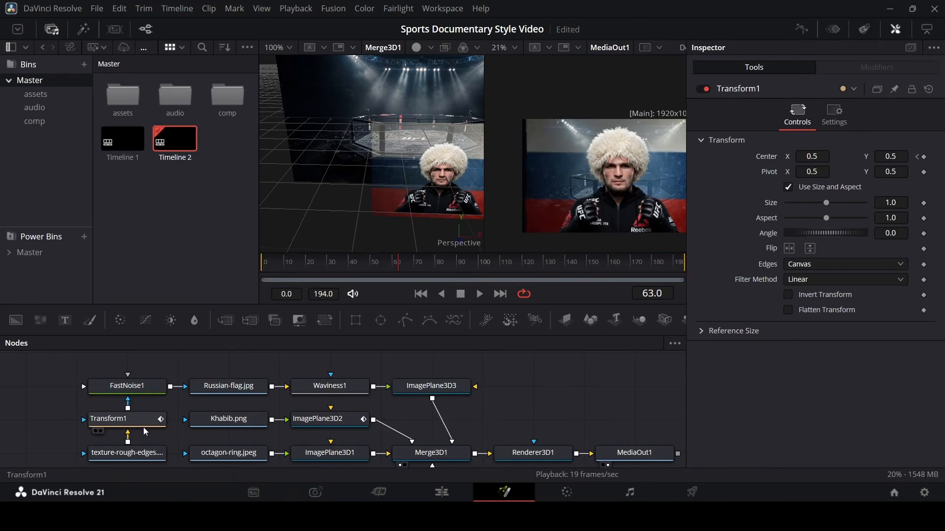
pyautogui.click(111, 421)
pyautogui.moveTo(894, 201); pyautogui.dragTo(902, 202)
pyautogui.click(546, 378)
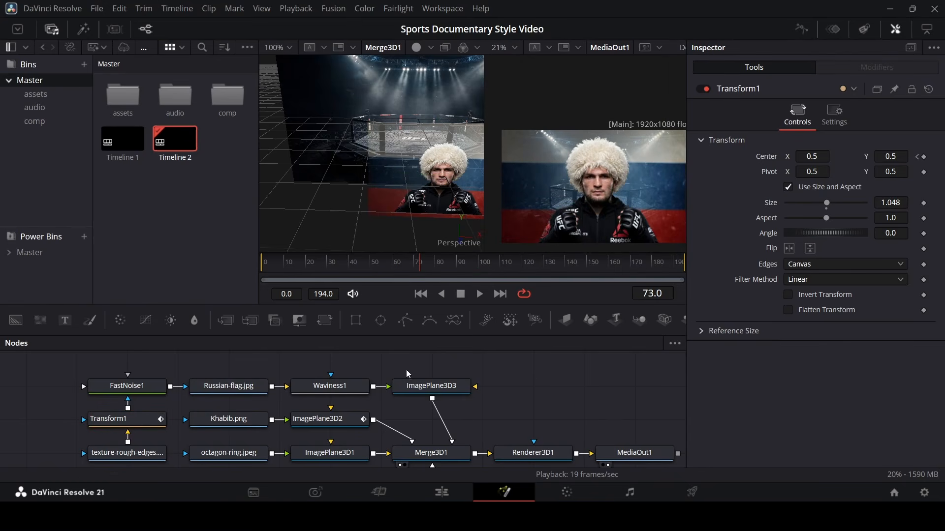
# Step: Add a Background node and merge it over the Renderer3D1 output ahead of MediaOut1
pyautogui.moveTo(16, 320); pyautogui.dragTo(675, 399)
pyautogui.moveTo(404, 394); pyautogui.dragTo(302, 428)
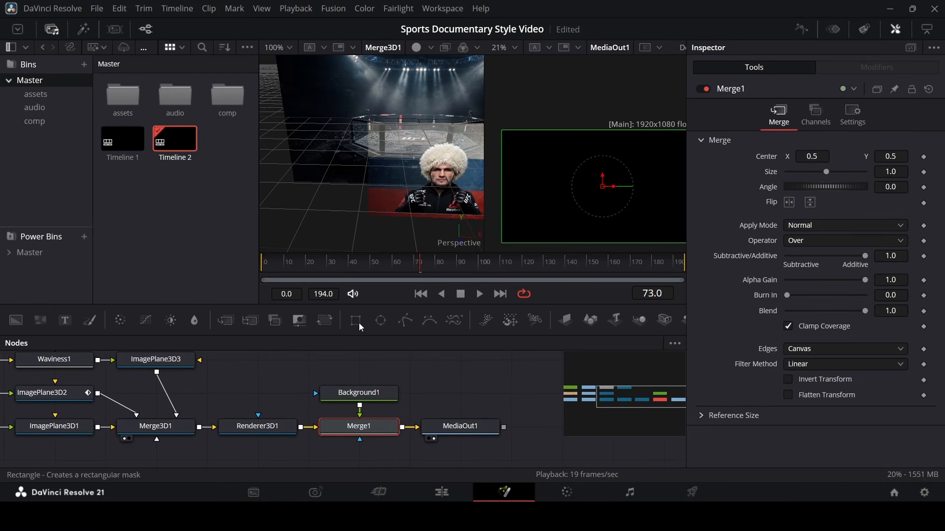
pyautogui.moveTo(356, 321); pyautogui.dragTo(352, 394)
pyautogui.moveTo(266, 394); pyautogui.dragTo(357, 377)
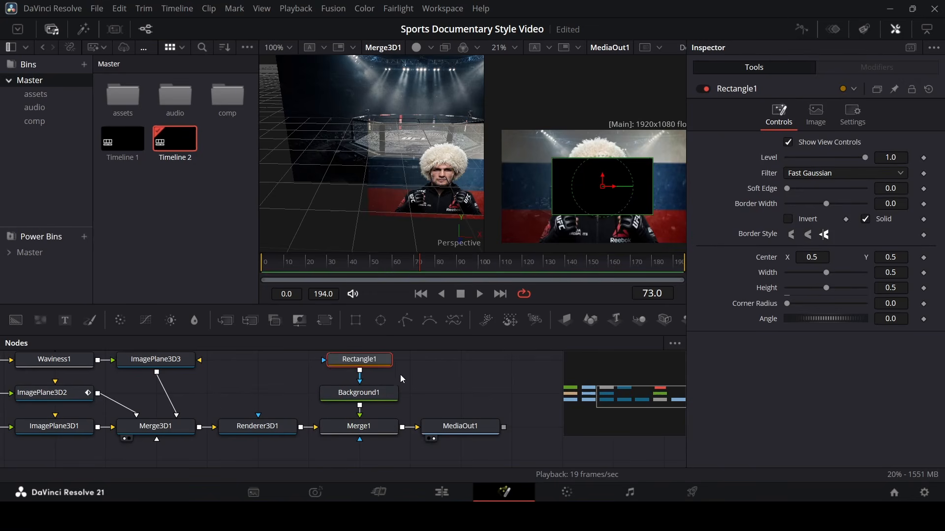
pyautogui.press('Delete')
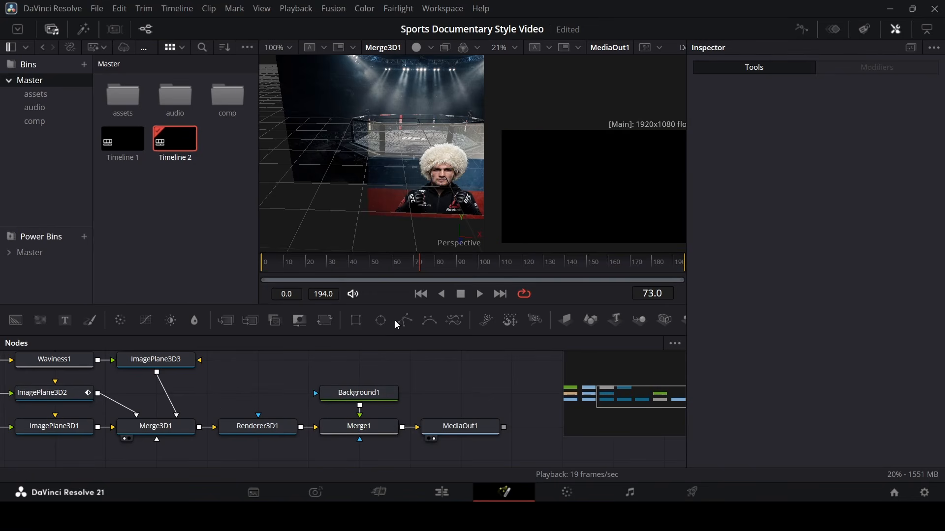
# Step: Add a Polygon mask to Background1 and remove the automatic keyframe from its shape
pyautogui.moveTo(348, 374); pyautogui.dragTo(359, 413)
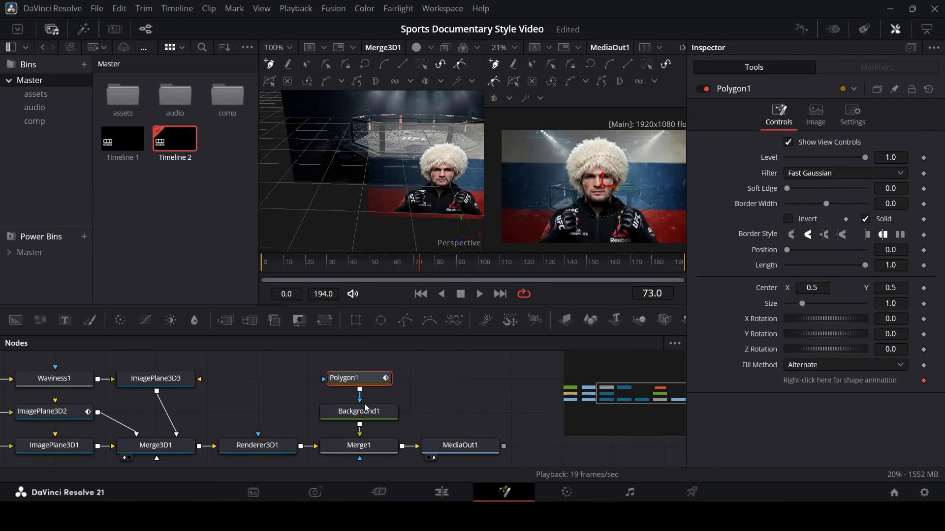
pyautogui.click(924, 381)
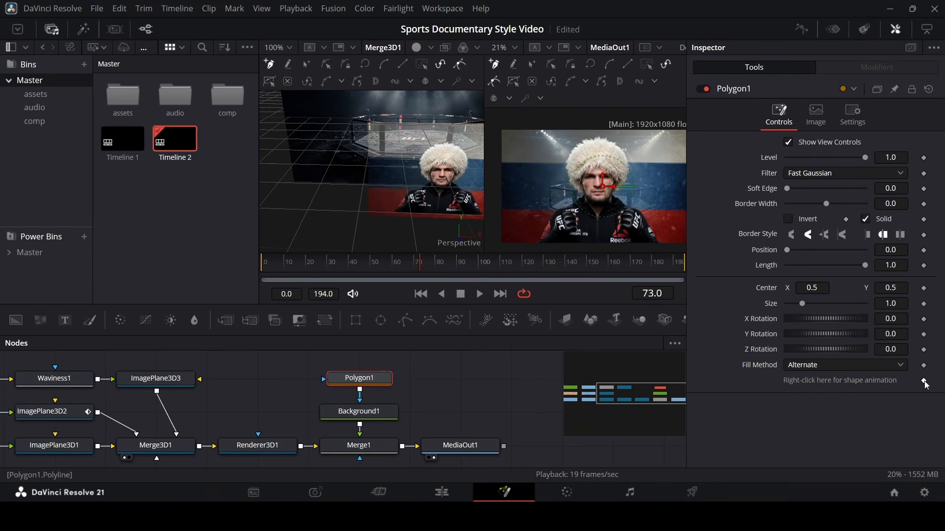
# Step: Keyframe Polygon1's length at 1.0 on frame 60, choose flat line ends, and reduce the length to its minimum on frame 40
pyautogui.moveTo(406, 276)
pyautogui.mouseDown()
pyautogui.moveTo(338, 267)
pyautogui.moveTo(281, 273)
pyautogui.moveTo(392, 276)
pyautogui.mouseUp()
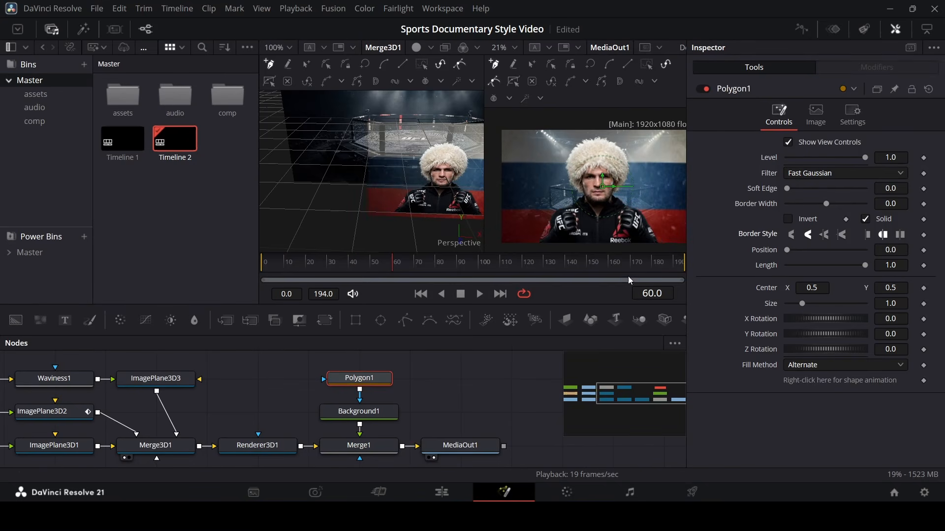
pyautogui.click(924, 266)
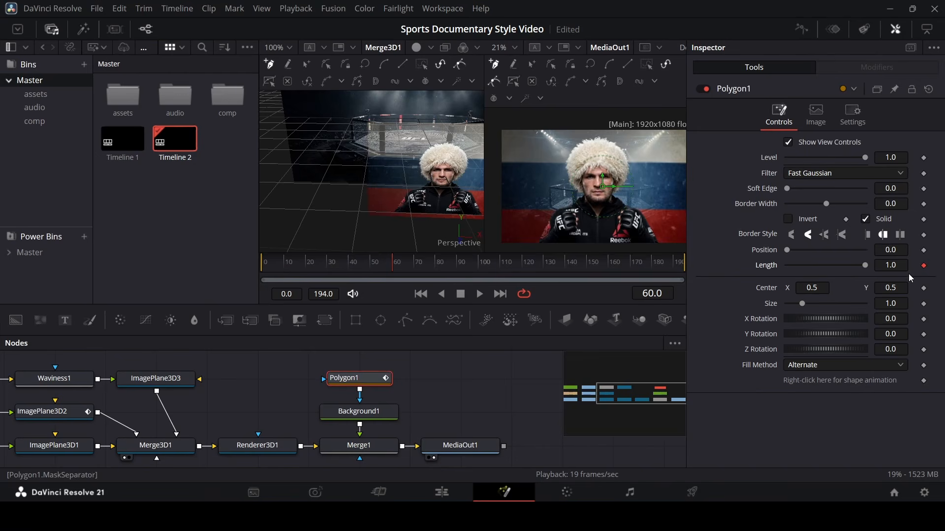
pyautogui.click(870, 234)
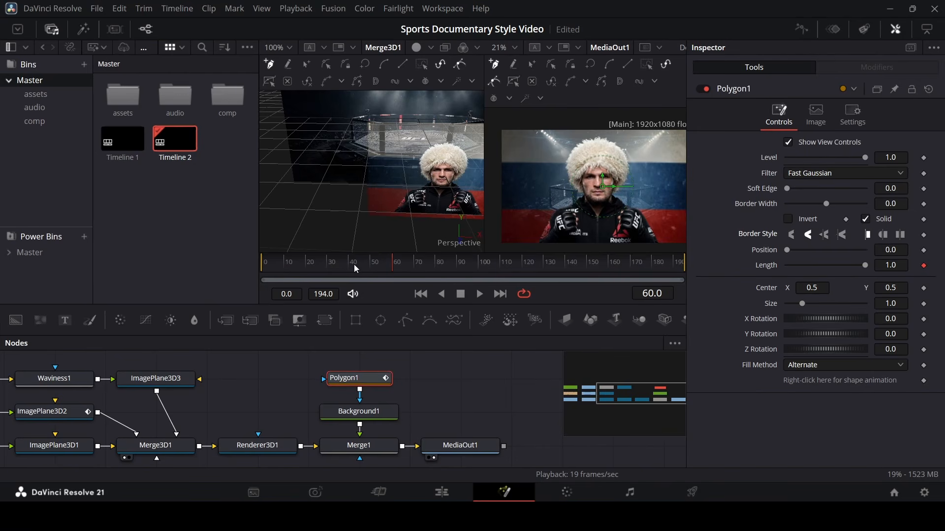
pyautogui.moveTo(353, 265); pyautogui.dragTo(349, 266)
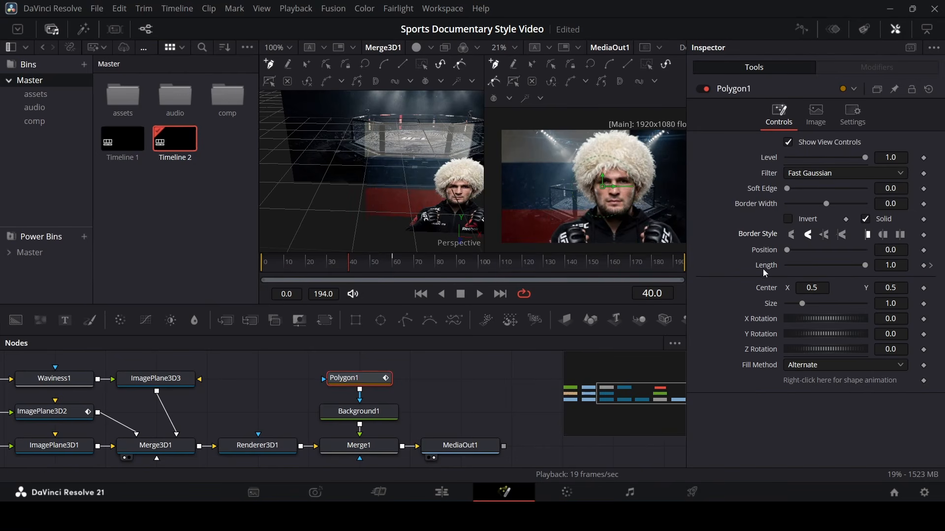
pyautogui.moveTo(864, 265); pyautogui.dragTo(769, 270)
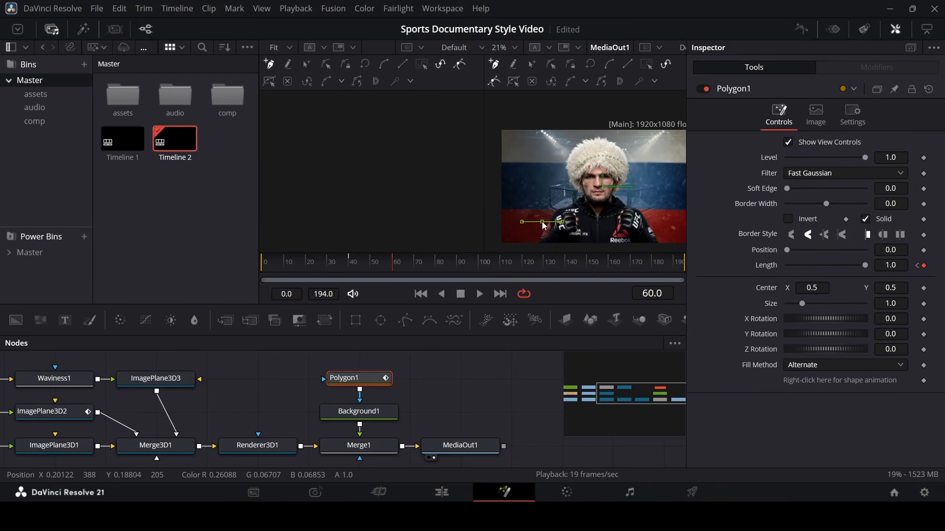
# Step: Complete Polygon1 as a horizontal line across the chest with a border width of 0.0743, and colour Background1 pure red
pyautogui.click(657, 224)
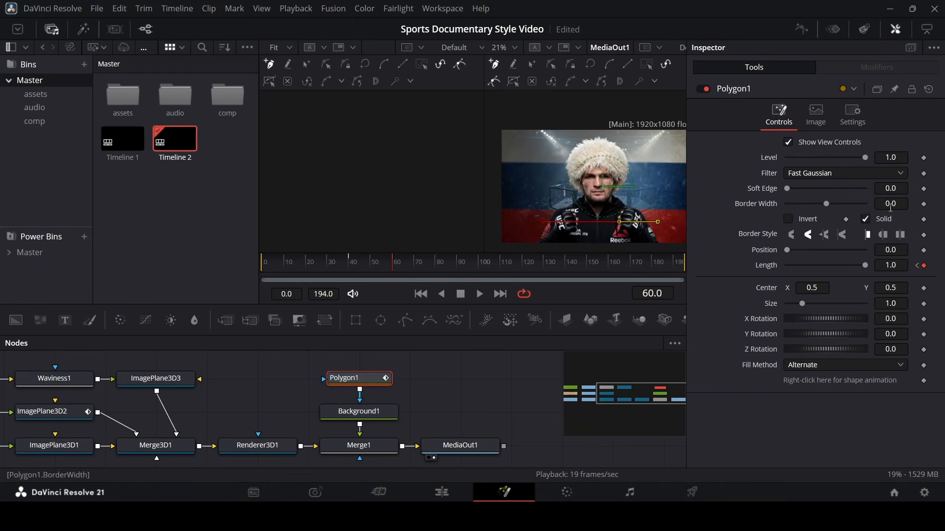
pyautogui.moveTo(890, 204); pyautogui.dragTo(918, 204)
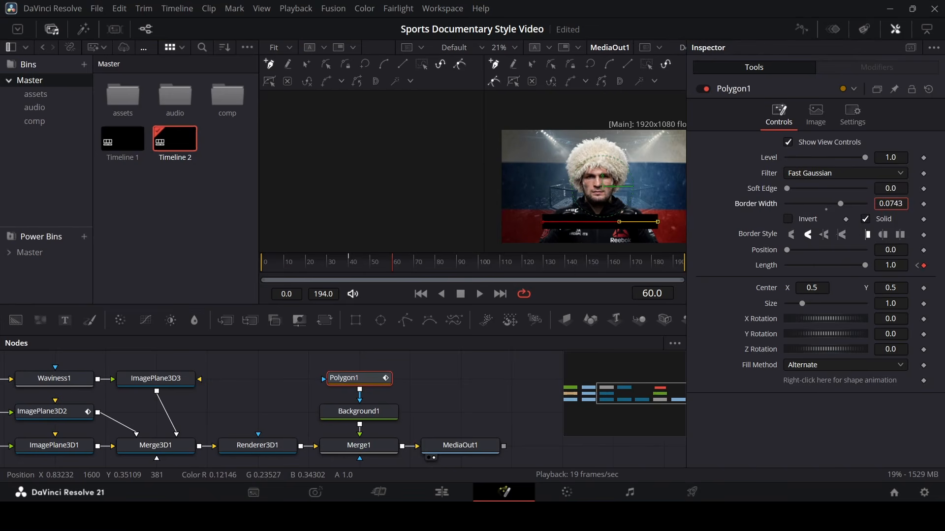
pyautogui.click(376, 414)
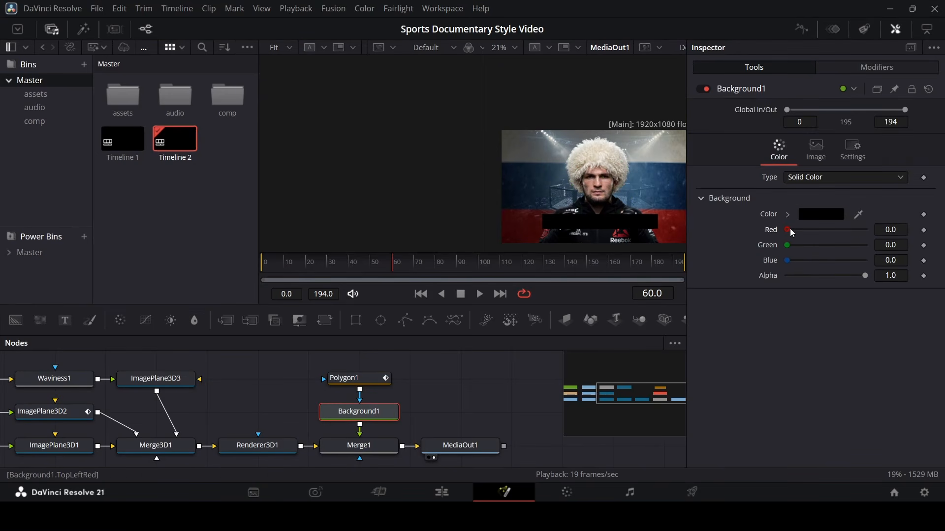
pyautogui.moveTo(789, 232); pyautogui.dragTo(911, 231)
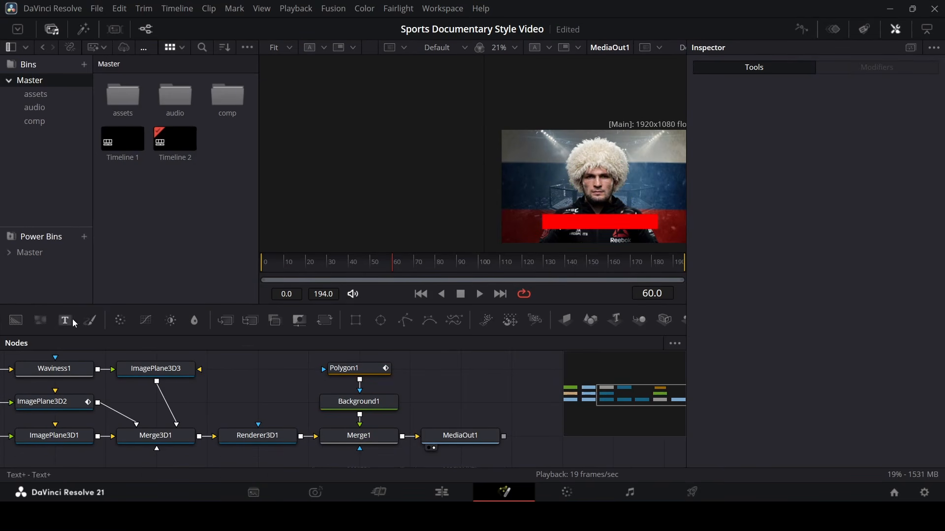
# Step: Add a Text+ node merged after Merge1, enter "Khabib Nurmagomedov" and position the title on the red bar
pyautogui.moveTo(259, 364); pyautogui.dragTo(410, 437)
pyautogui.click(458, 402)
pyautogui.click(749, 209)
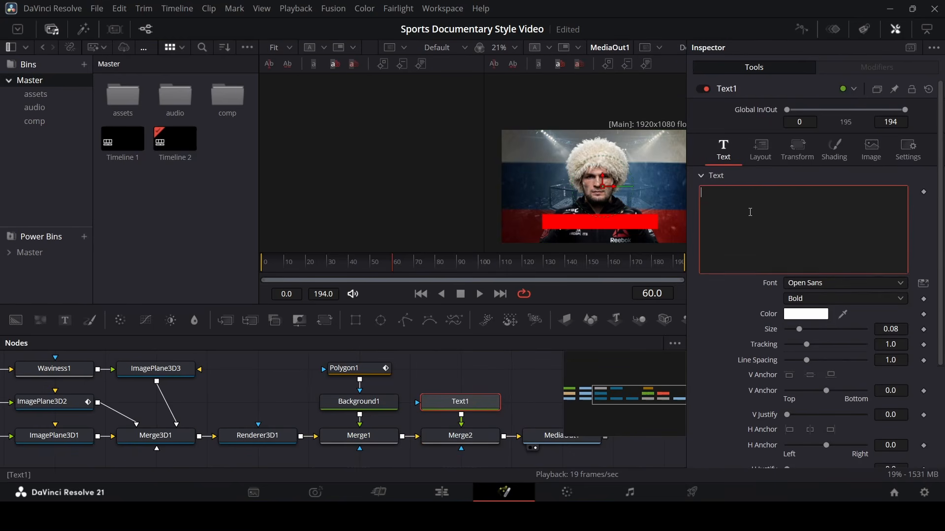
pyautogui.write('Khabib Nurmagomedov')
pyautogui.moveTo(603, 186); pyautogui.dragTo(602, 219)
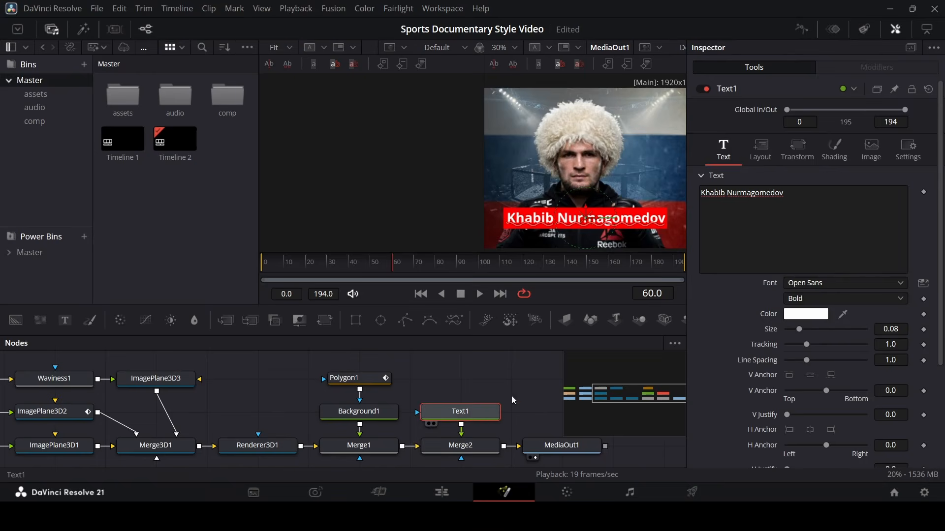
# Step: Shade Text1 with a gradient from white to grey, setting the end colour's value to 0.488
pyautogui.click(832, 149)
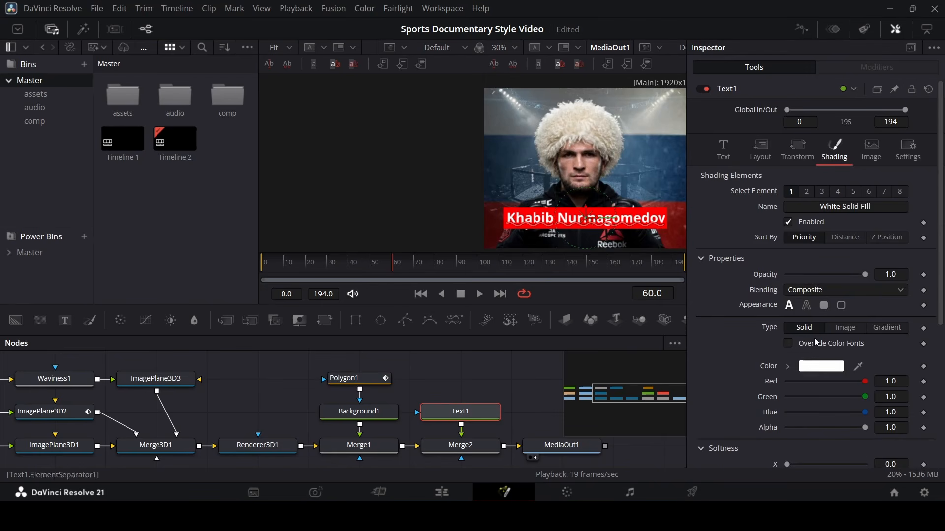
pyautogui.click(882, 331)
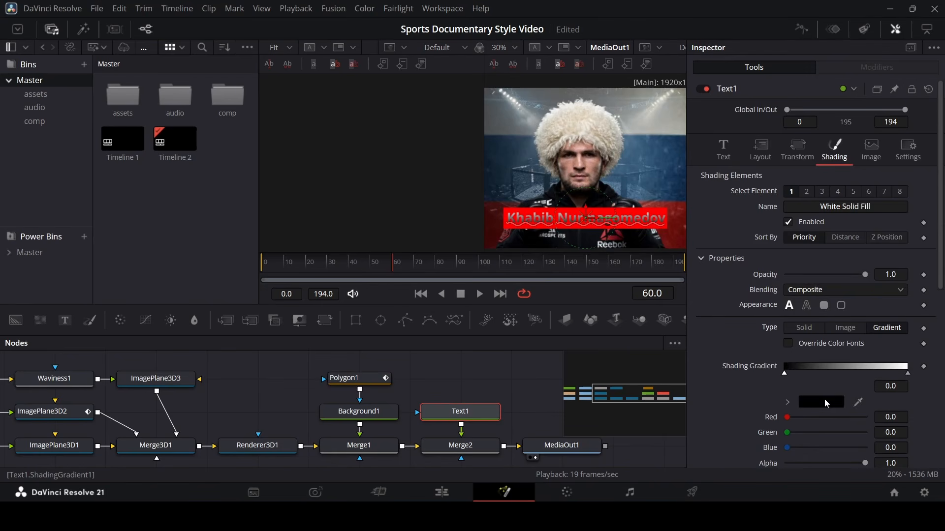
pyautogui.click(790, 402)
pyautogui.moveTo(863, 427); pyautogui.dragTo(745, 405)
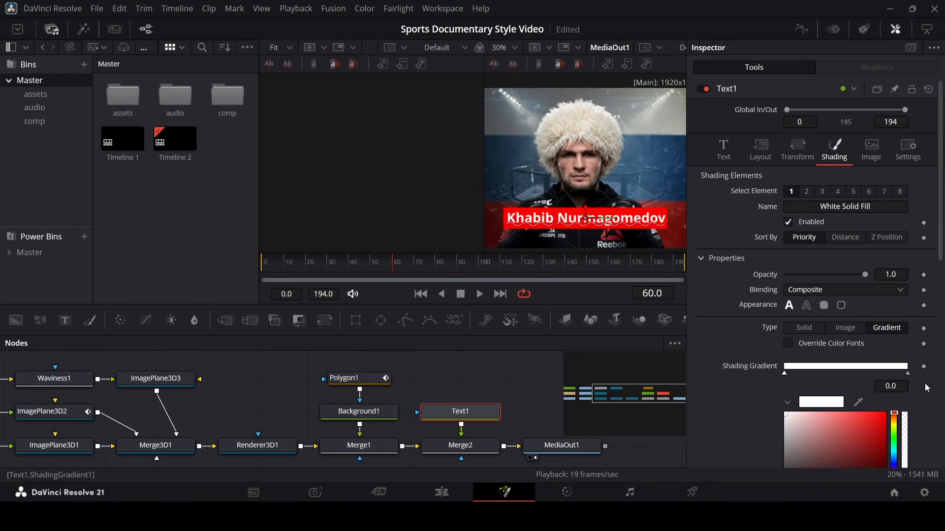
pyautogui.click(908, 374)
pyautogui.scroll(-3, 836, 374)
pyautogui.moveTo(790, 362); pyautogui.dragTo(780, 379)
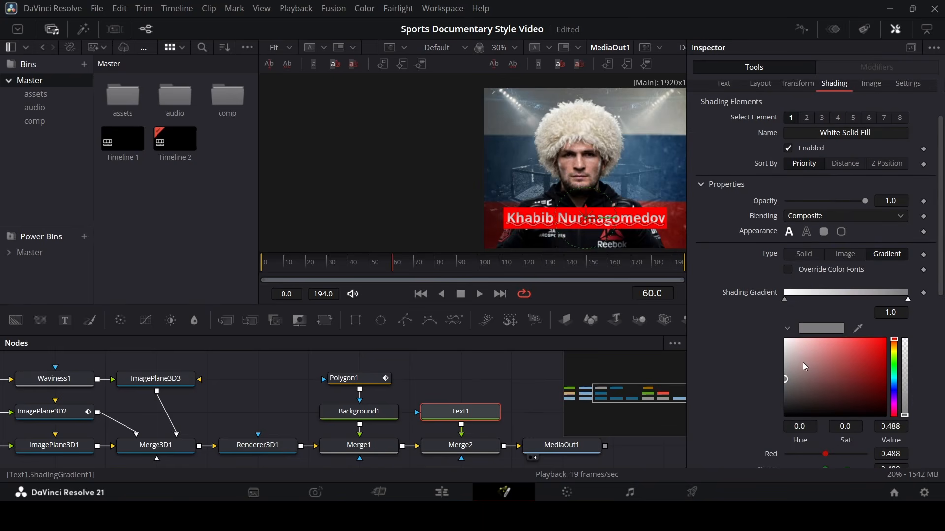
pyautogui.scroll(3, 767, 217)
# Step: Set Text1's font to Inter Black with size 0.0752 and tracking 0.973 so the title fits the red bar
pyautogui.click(723, 147)
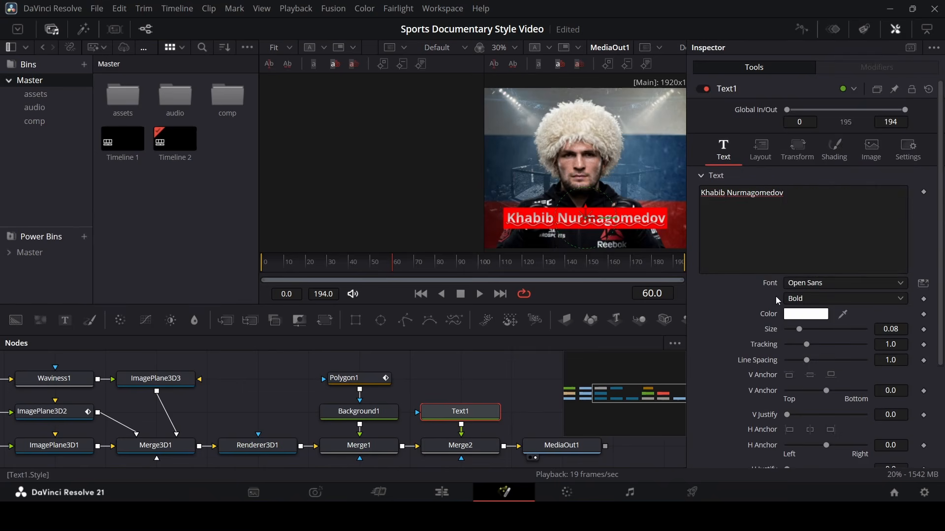
pyautogui.click(798, 284)
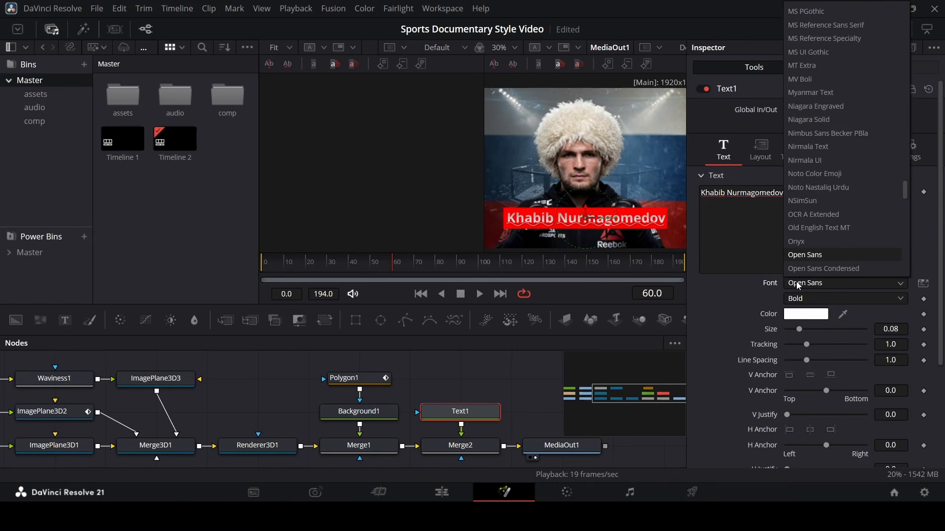
pyautogui.write('int')
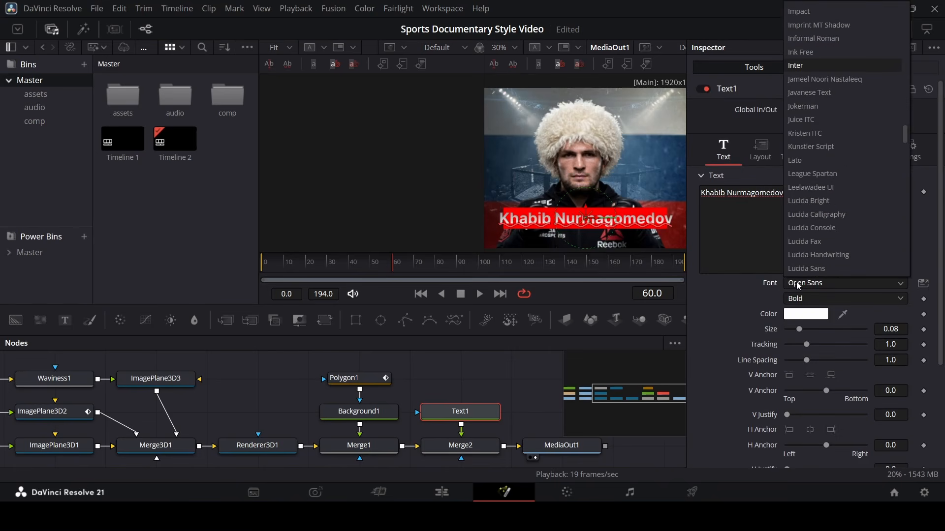
pyautogui.press('Return')
pyautogui.click(814, 303)
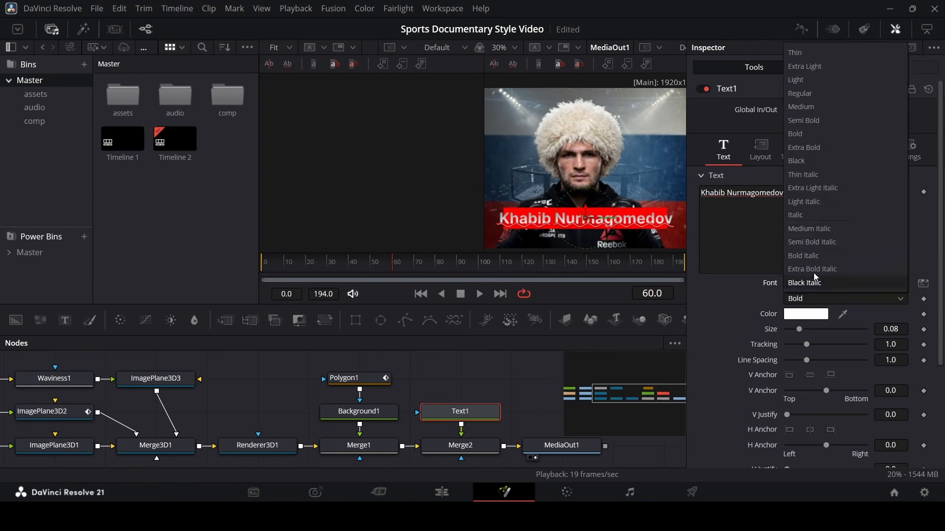
pyautogui.click(811, 164)
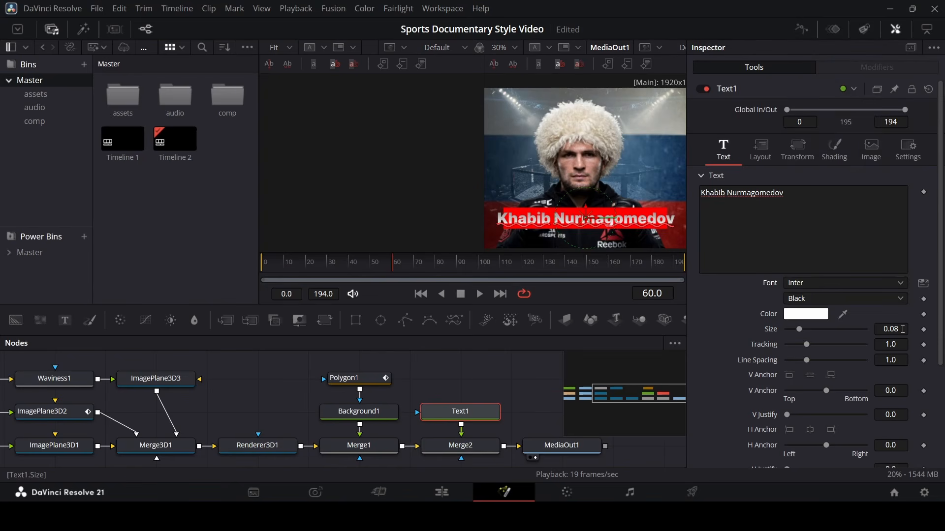
pyautogui.moveTo(890, 329)
pyautogui.mouseDown()
pyautogui.moveTo(868, 329)
pyautogui.moveTo(893, 344)
pyautogui.moveTo(902, 329)
pyautogui.mouseUp()
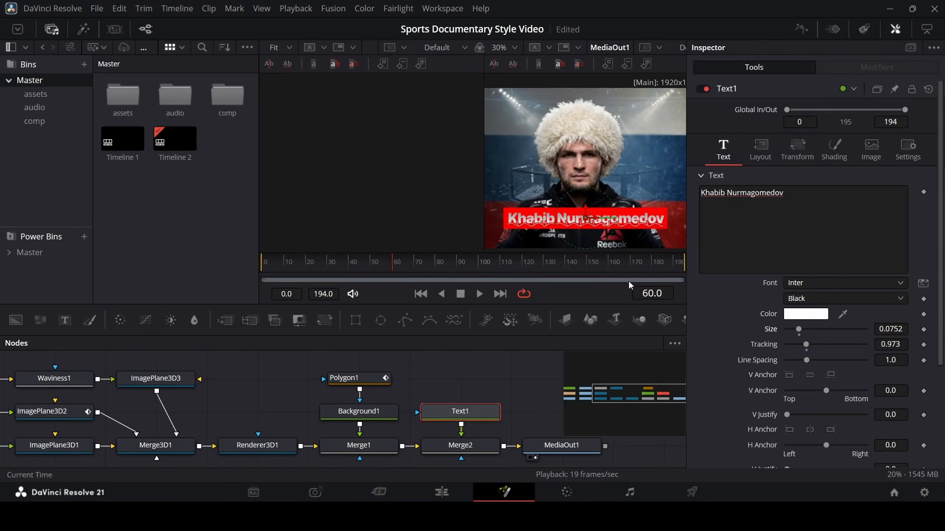
pyautogui.click(541, 381)
pyautogui.scroll(2, 547, 228)
pyautogui.scroll(-2, 547, 228)
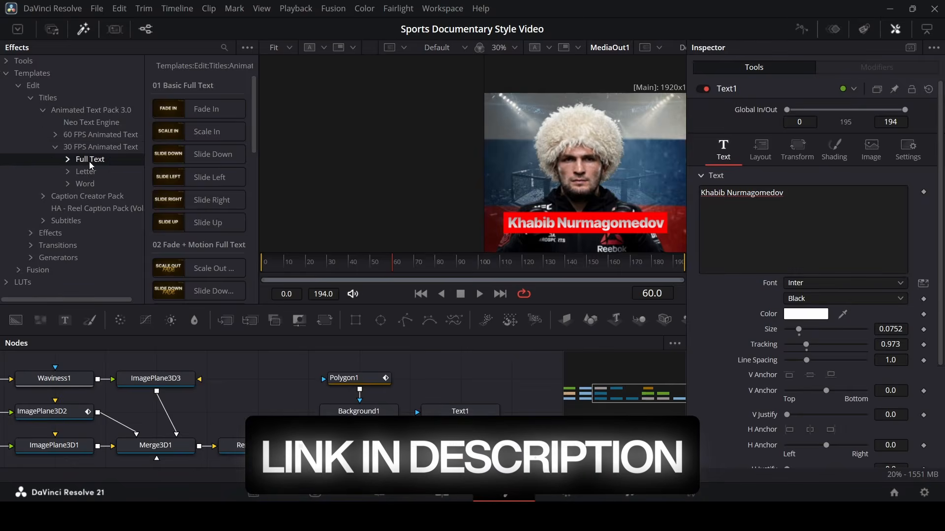
# Step: Replace Text1 at Merge2 with the Slide Up + Flicker title from the 30 FPS Full Text templates of Animated Text Pack 3.0
pyautogui.click(85, 183)
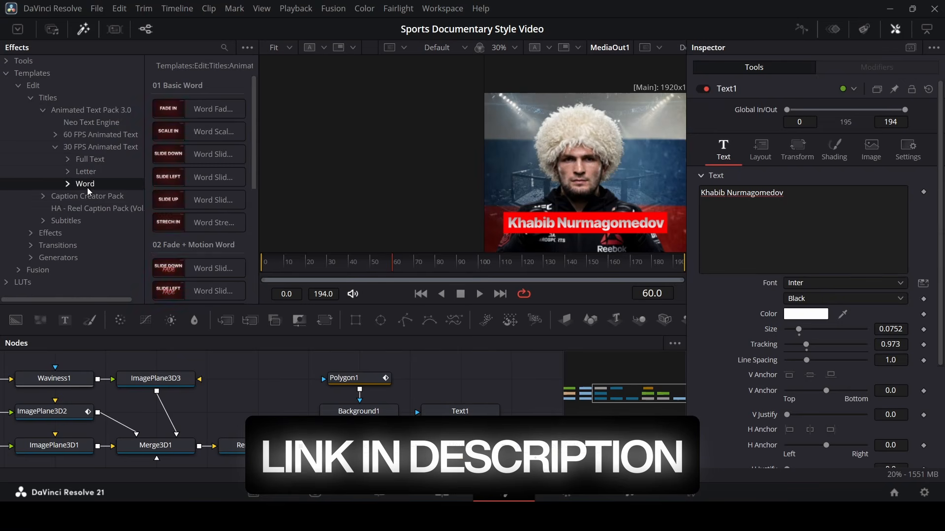
pyautogui.click(94, 159)
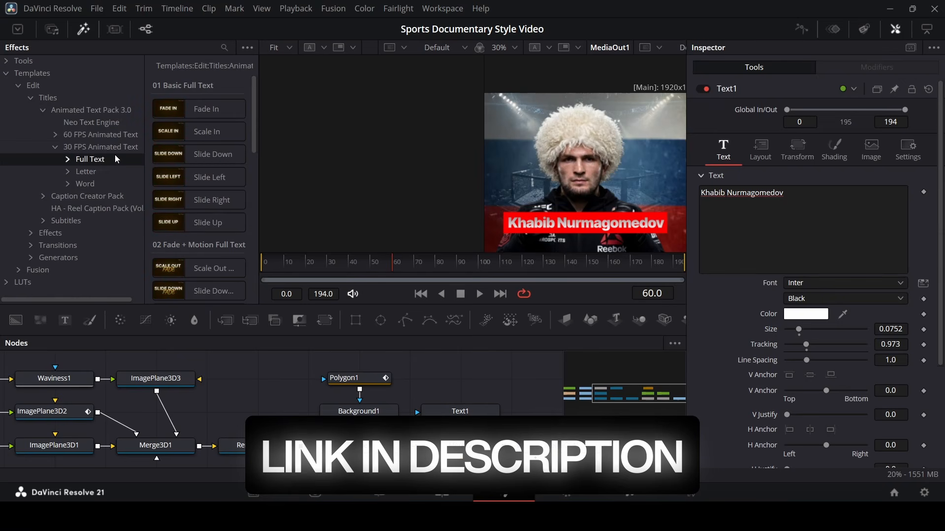
pyautogui.scroll(-5, 197, 174)
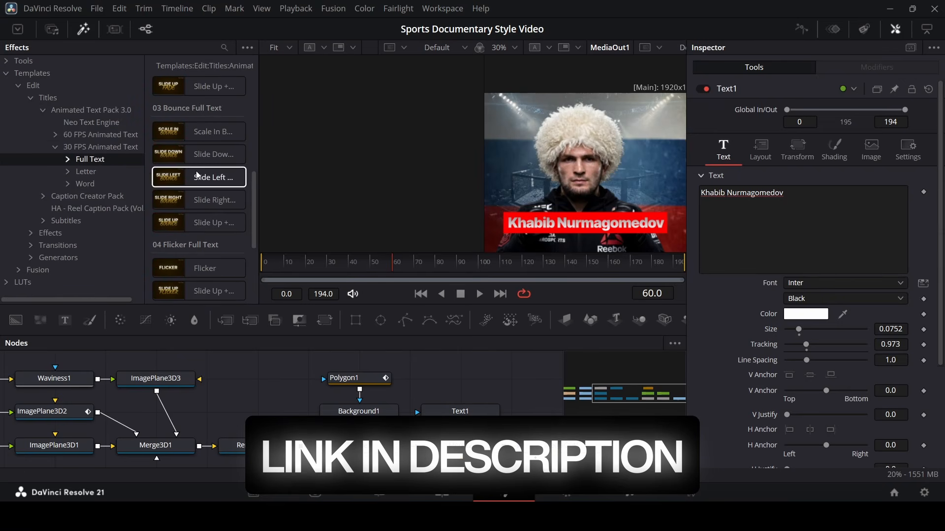
pyautogui.doubleClick(197, 177)
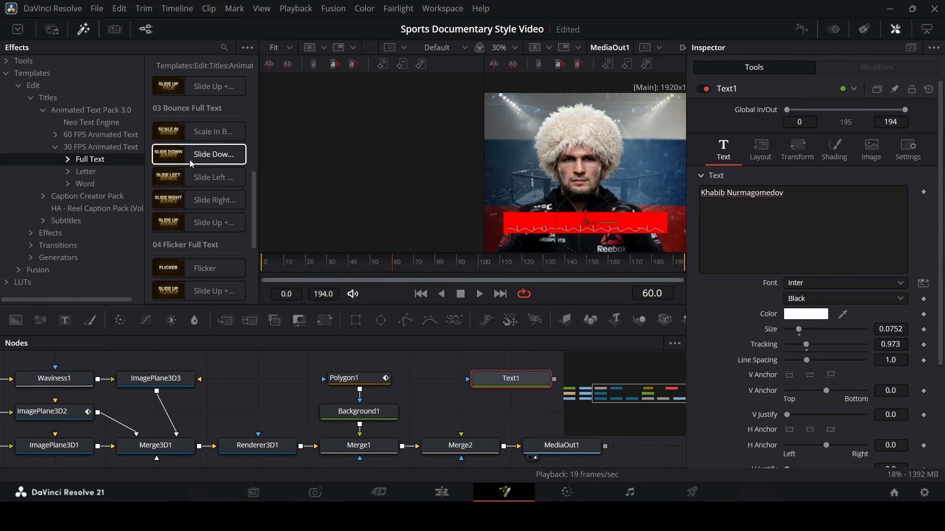
pyautogui.moveTo(210, 134); pyautogui.dragTo(504, 414)
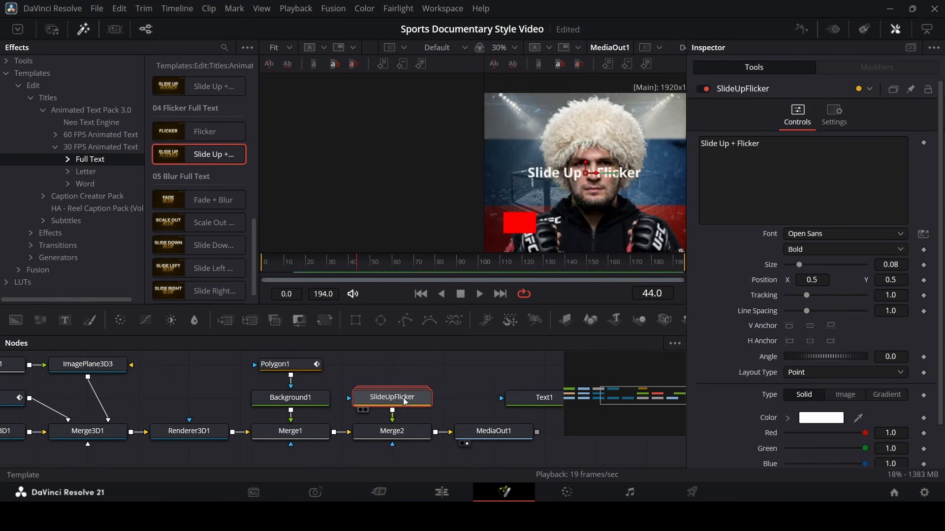
# Step: Expand the SlideUpFlicker group and select the placeholder text of its inner Template node
pyautogui.moveTo(405, 401); pyautogui.dragTo(455, 368)
pyautogui.doubleClick(441, 372)
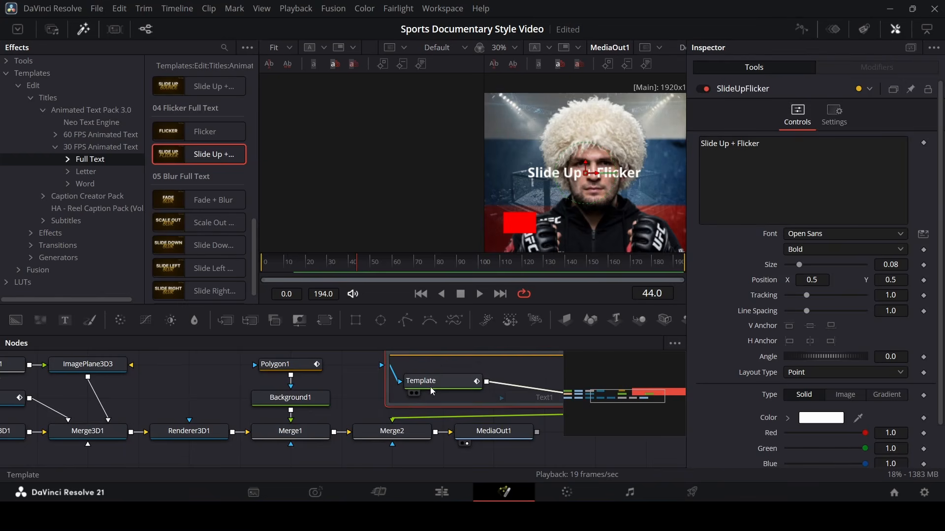
pyautogui.click(408, 385)
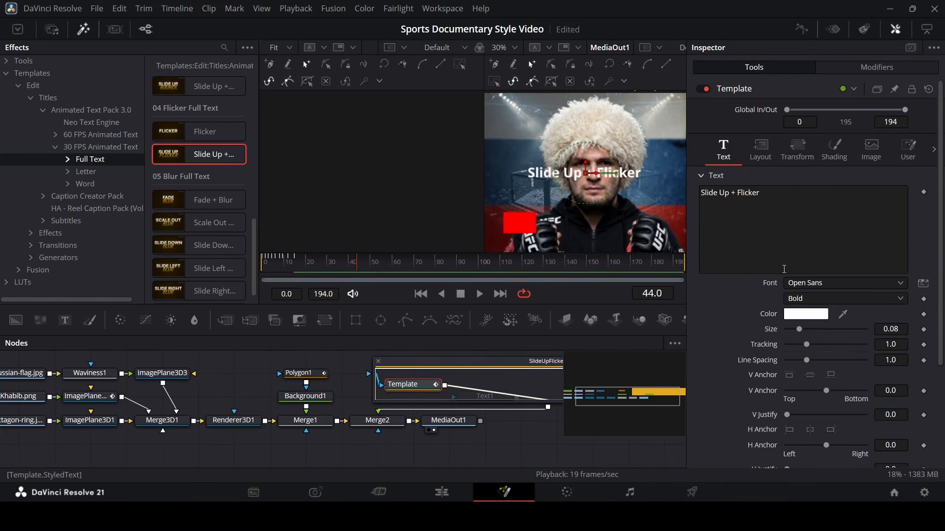
pyautogui.moveTo(768, 195); pyautogui.dragTo(712, 191)
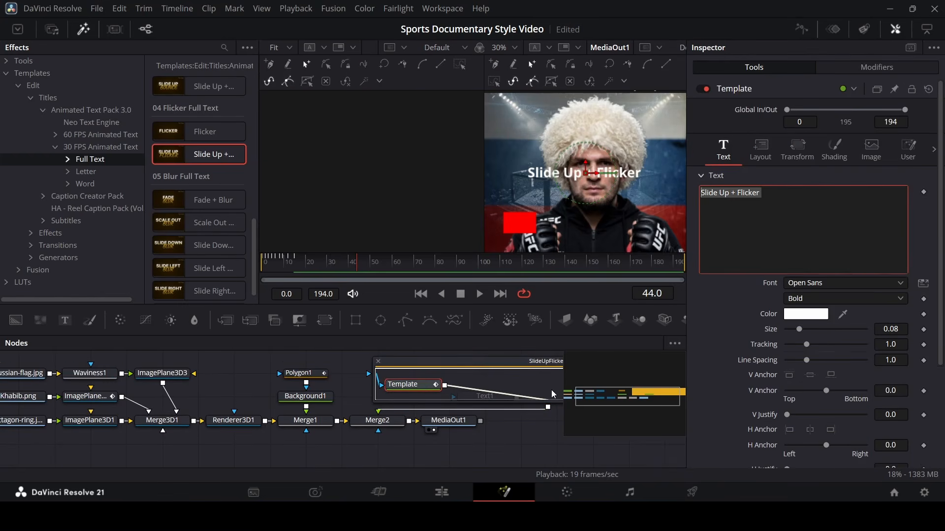
pyautogui.hotkey('ctrl', 's')
# Step: Shift the Template's opacity and character offset keyframes to start at about frame 35, and place its title on the red bar
pyautogui.moveTo(291, 269)
pyautogui.mouseDown()
pyautogui.moveTo(255, 268)
pyautogui.moveTo(299, 269)
pyautogui.mouseUp()
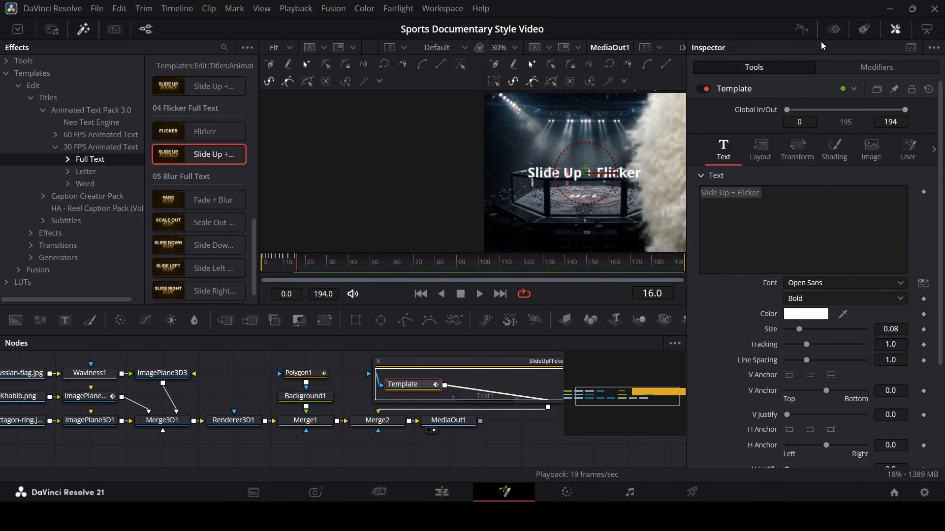
pyautogui.click(833, 30)
pyautogui.moveTo(206, 336); pyautogui.dragTo(207, 193)
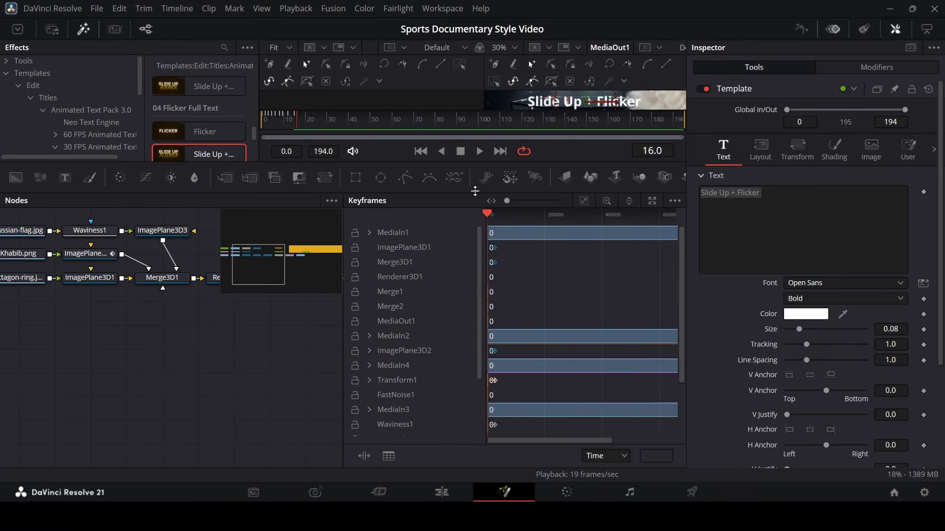
pyautogui.scroll(-5, 393, 422)
pyautogui.click(381, 424)
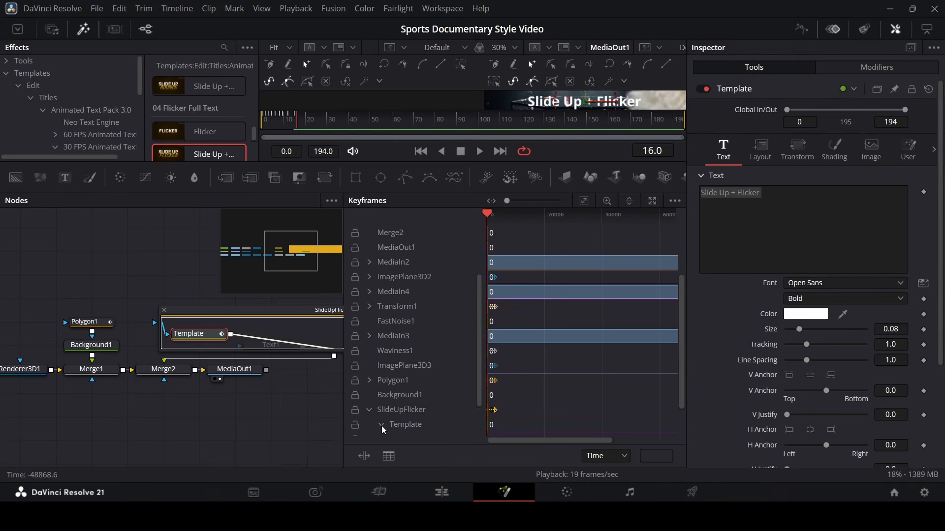
pyautogui.scroll(-2, 421, 417)
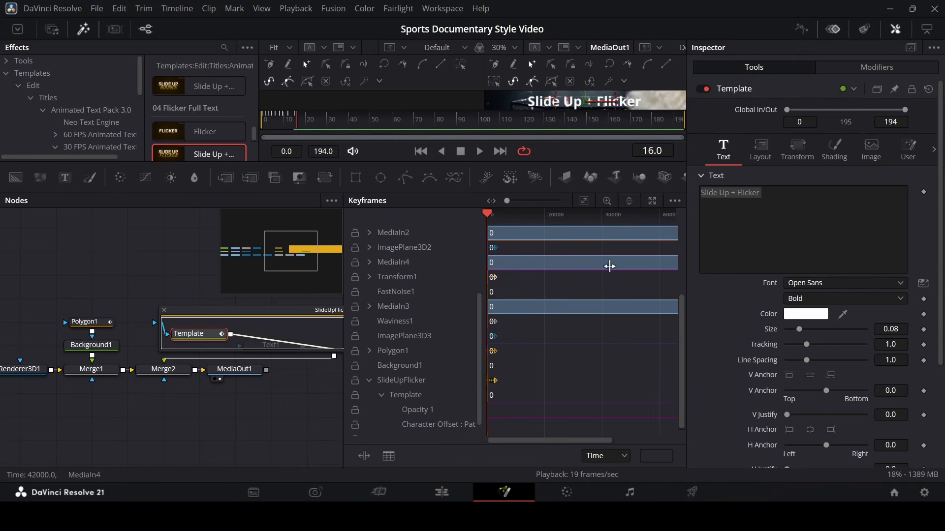
pyautogui.click(582, 204)
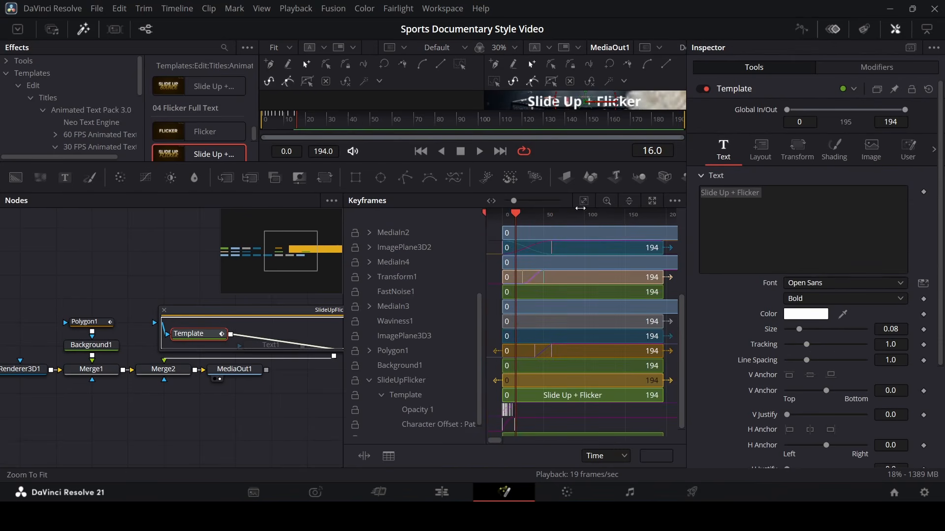
pyautogui.moveTo(538, 426)
pyautogui.mouseDown()
pyautogui.moveTo(490, 408)
pyautogui.moveTo(553, 409)
pyautogui.moveTo(532, 419)
pyautogui.mouseUp()
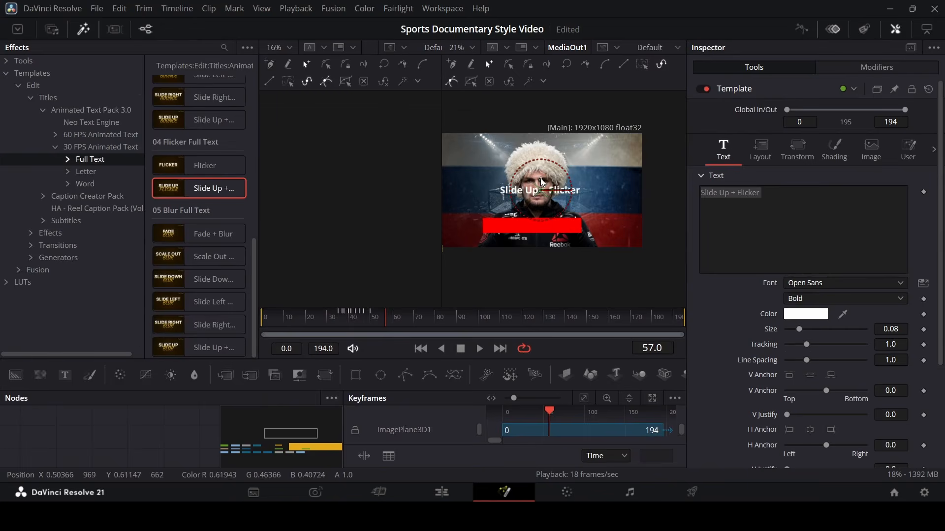
pyautogui.click(338, 322)
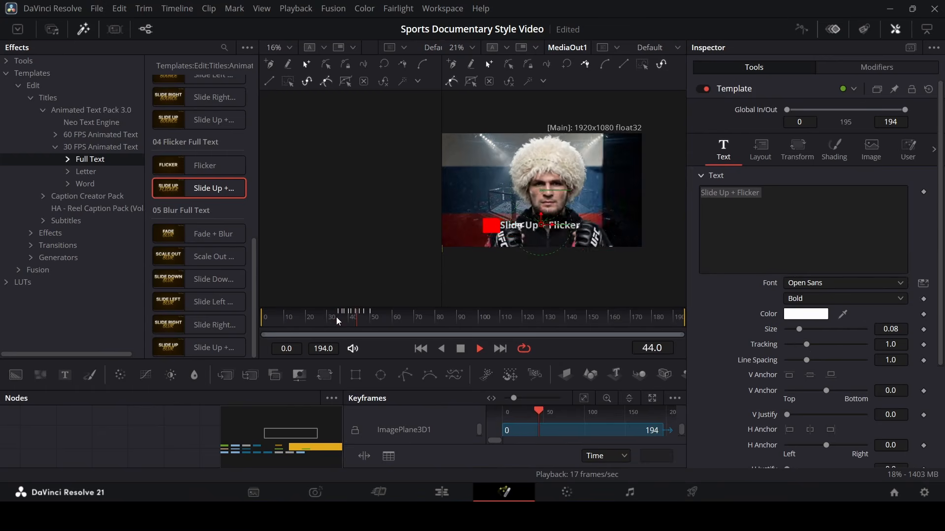
pyautogui.press('space')
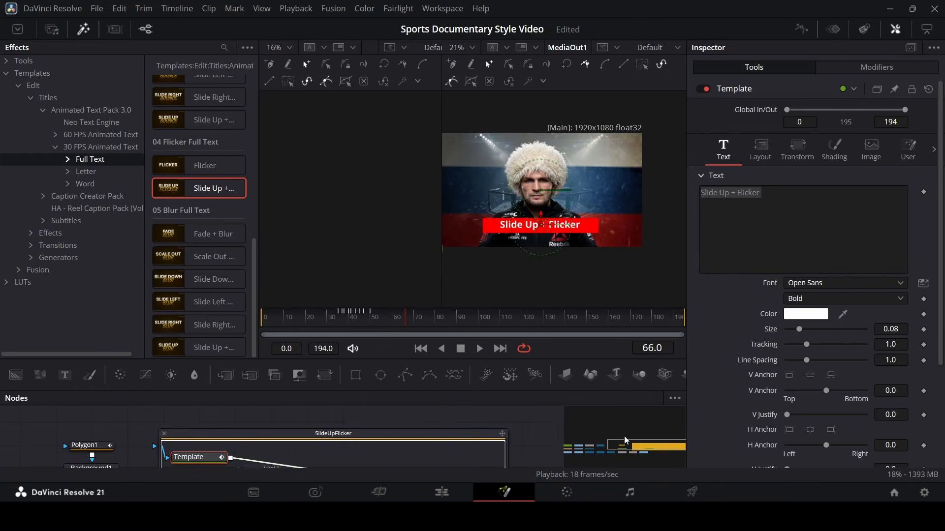
# Step: Delete the SlideUpFlicker group and move Text1 above Merge2, connected as its foreground
pyautogui.moveTo(625, 440); pyautogui.dragTo(643, 452)
pyautogui.scroll(1, 471, 465)
pyautogui.click(286, 435)
pyautogui.click(331, 446)
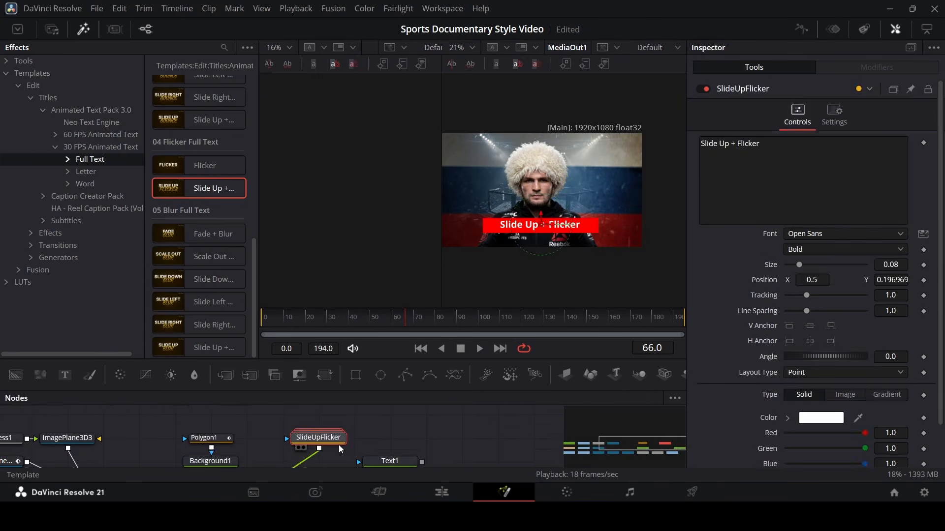
pyautogui.press('Delete')
pyautogui.scroll(-1, 350, 445)
pyautogui.moveTo(399, 430); pyautogui.dragTo(291, 433)
pyautogui.click(294, 433)
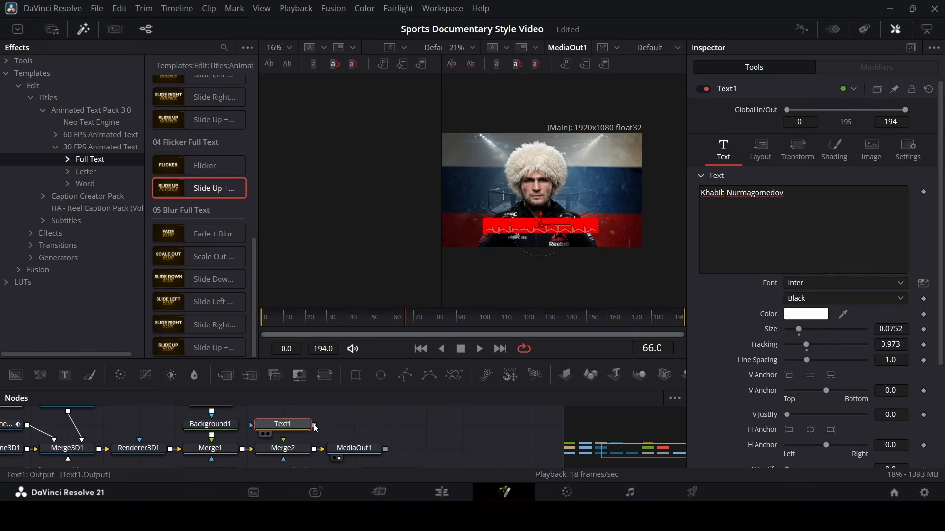
# Step: Add a Write On keyframe to Text1 at frame 60 with the name fully written out
pyautogui.moveTo(323, 315); pyautogui.dragTo(371, 320)
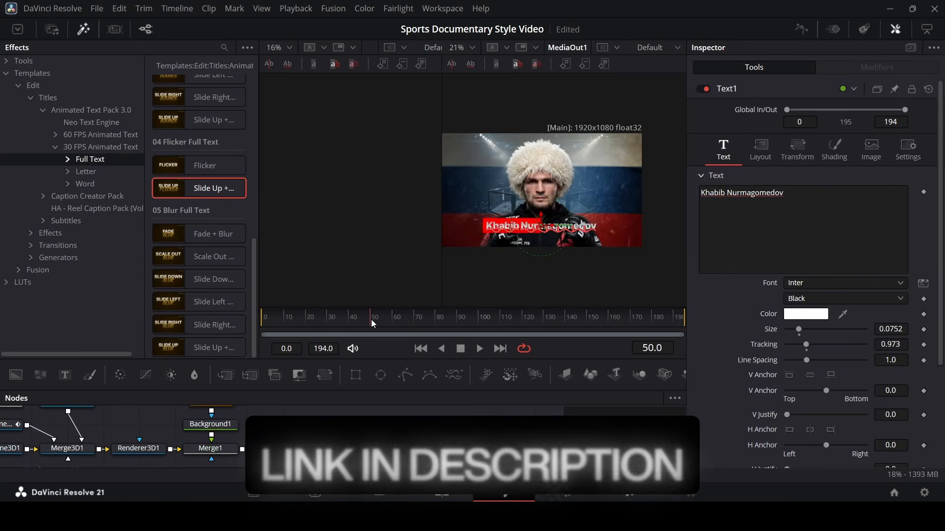
pyautogui.scroll(1, 541, 235)
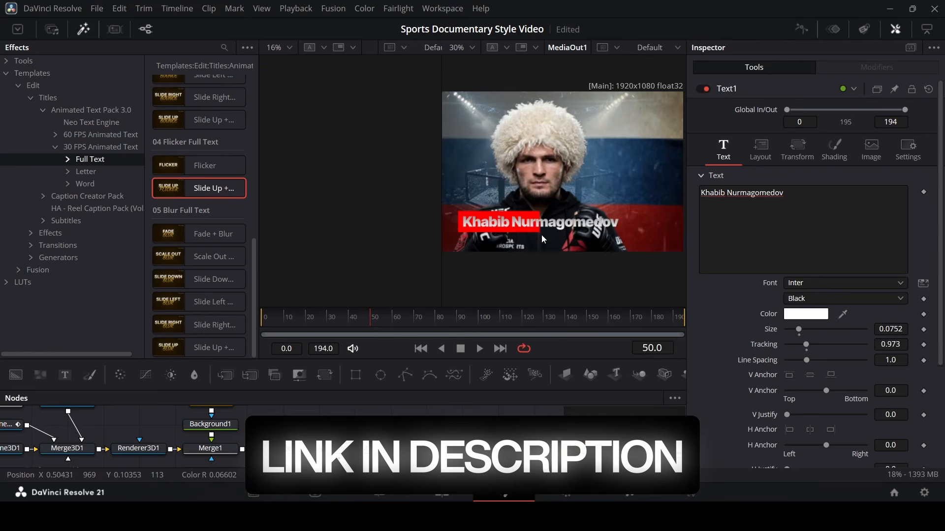
pyautogui.moveTo(442, 234); pyautogui.dragTo(355, 238)
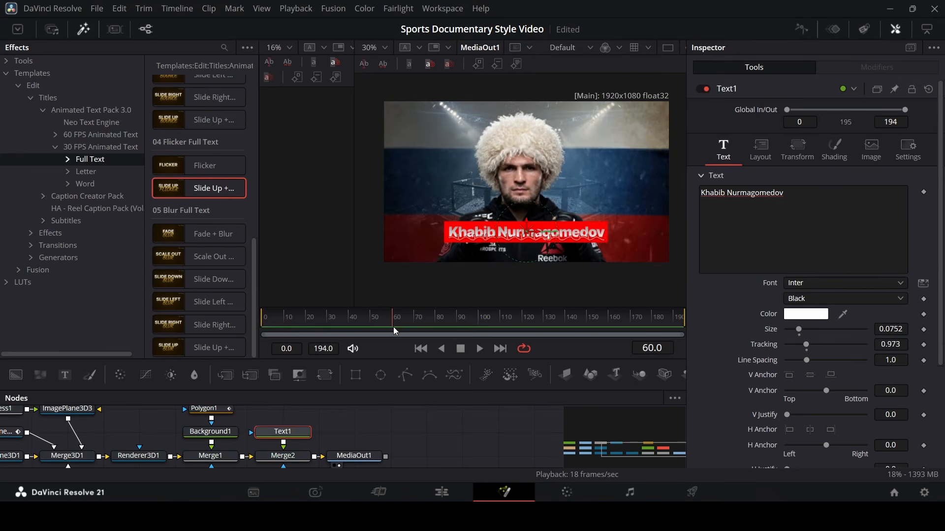
pyautogui.click(376, 322)
pyautogui.moveTo(377, 326); pyautogui.dragTo(394, 326)
pyautogui.click(397, 323)
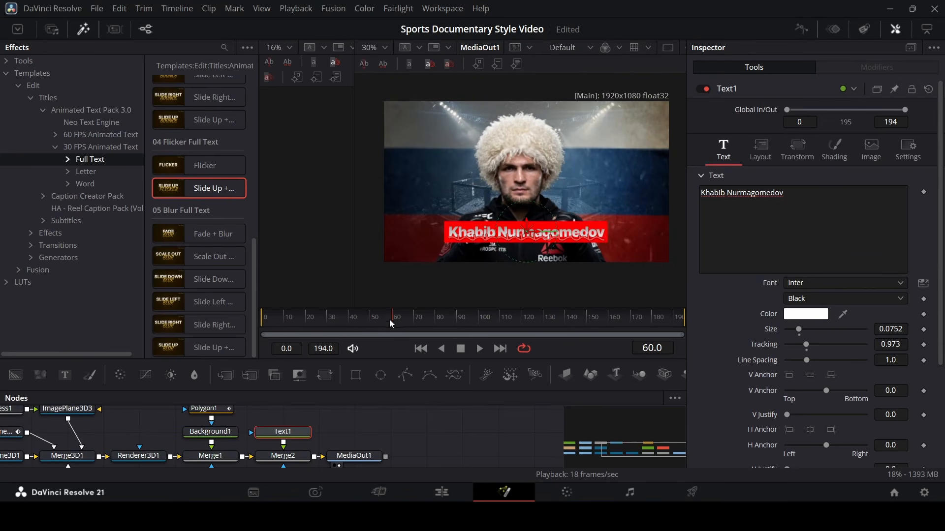
pyautogui.scroll(-3, 812, 423)
pyautogui.click(924, 393)
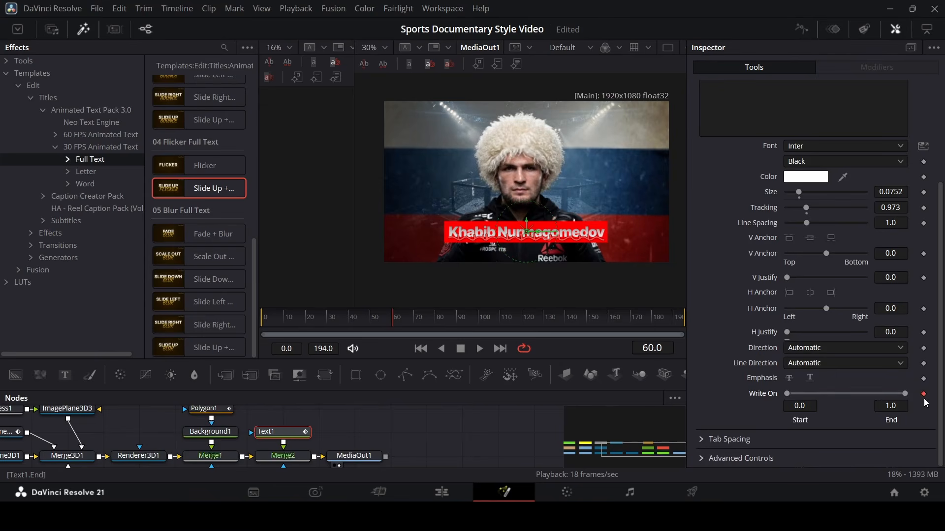
# Step: Set Text1's Write On end to 0.0 at frame 50 and play back the title reveal
pyautogui.click(371, 324)
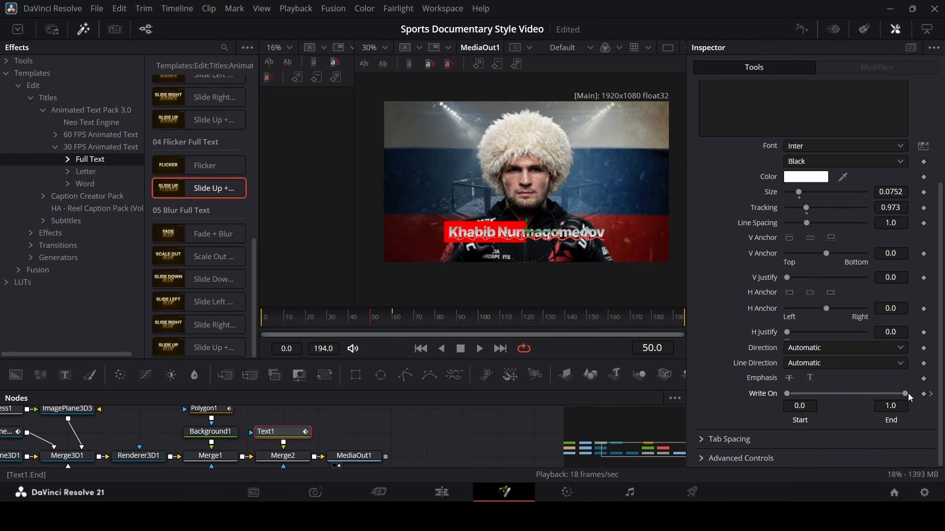
pyautogui.moveTo(906, 393); pyautogui.dragTo(793, 394)
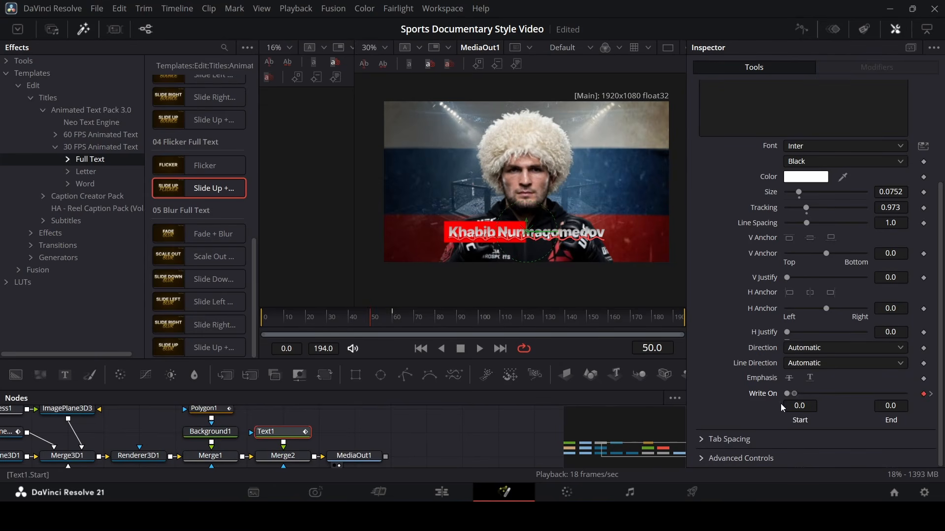
pyautogui.click(346, 324)
pyautogui.press('space')
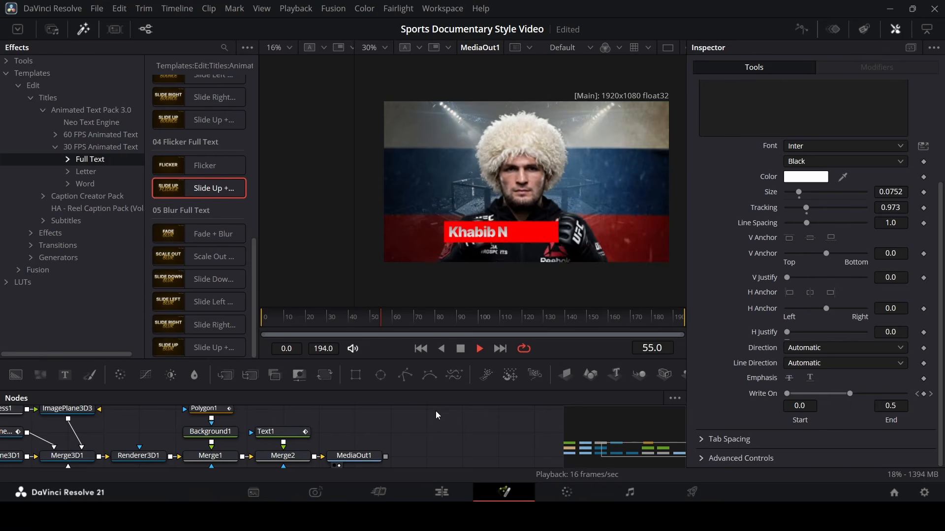
pyautogui.press('space')
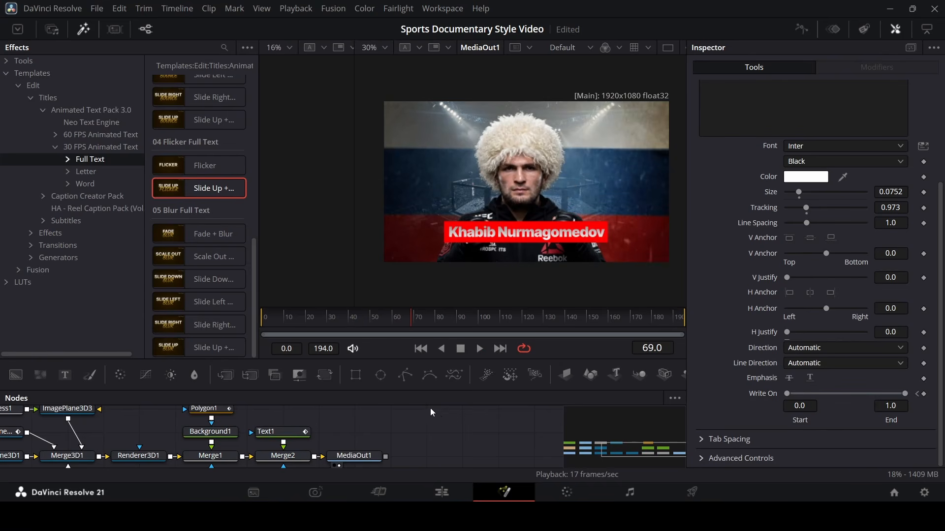
# Step: Slim the red bar by setting Polygon1's border width to 0.052 and its center Y to 0.494
pyautogui.click(207, 410)
pyautogui.scroll(1, 206, 418)
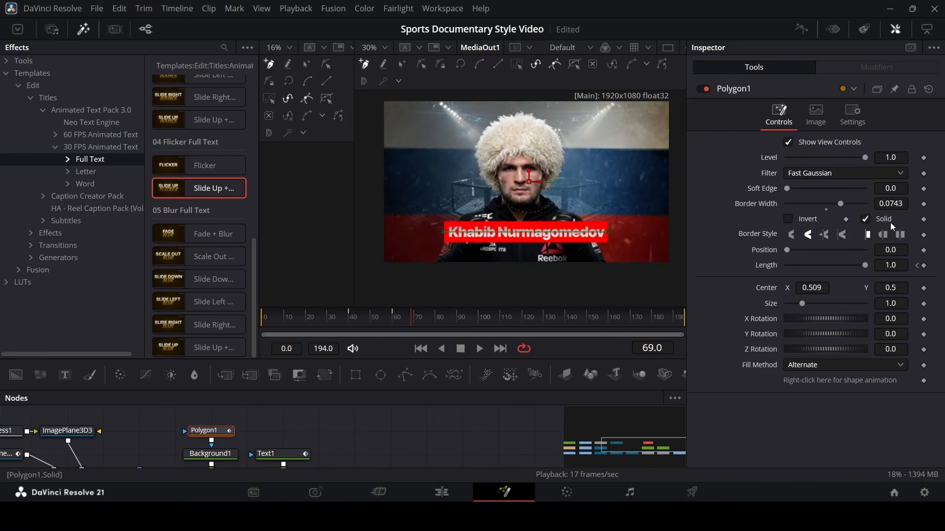
pyautogui.moveTo(900, 201); pyautogui.dragTo(881, 201)
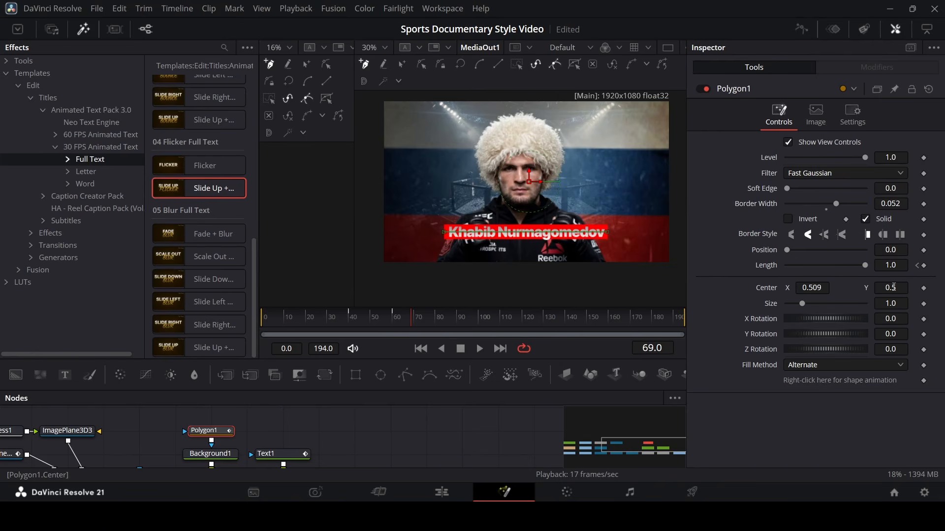
pyautogui.moveTo(893, 288); pyautogui.dragTo(885, 288)
pyautogui.click(488, 419)
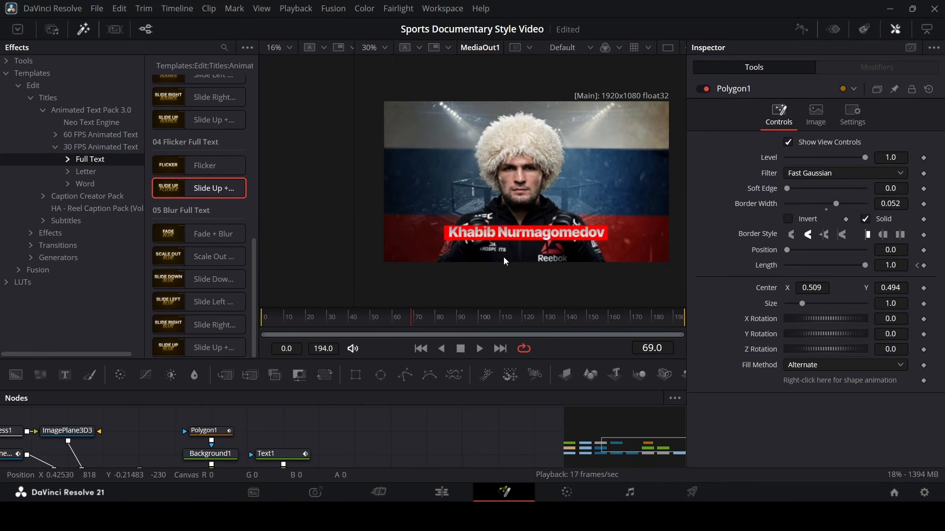
# Step: Fit the Polygon1 and Text1 curves in the Spline editor, select all their keyframes and play back the animation
pyautogui.click(802, 29)
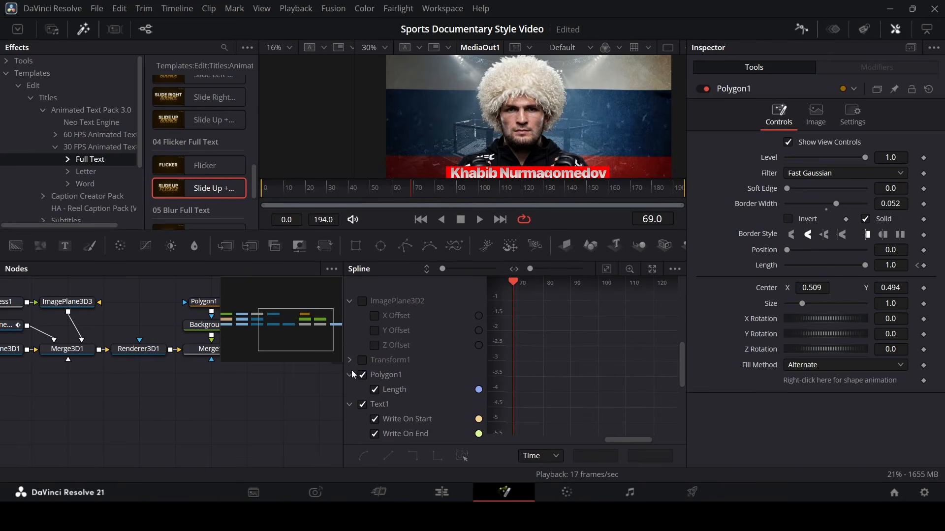
pyautogui.click(607, 269)
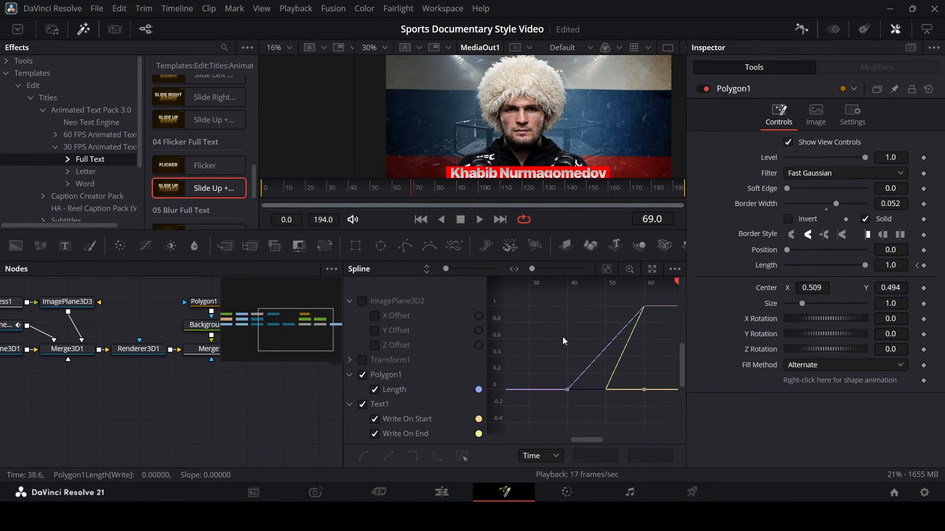
pyautogui.hotkey('ctrl', 'a')
pyautogui.moveTo(396, 197); pyautogui.dragTo(289, 198)
pyautogui.press('space')
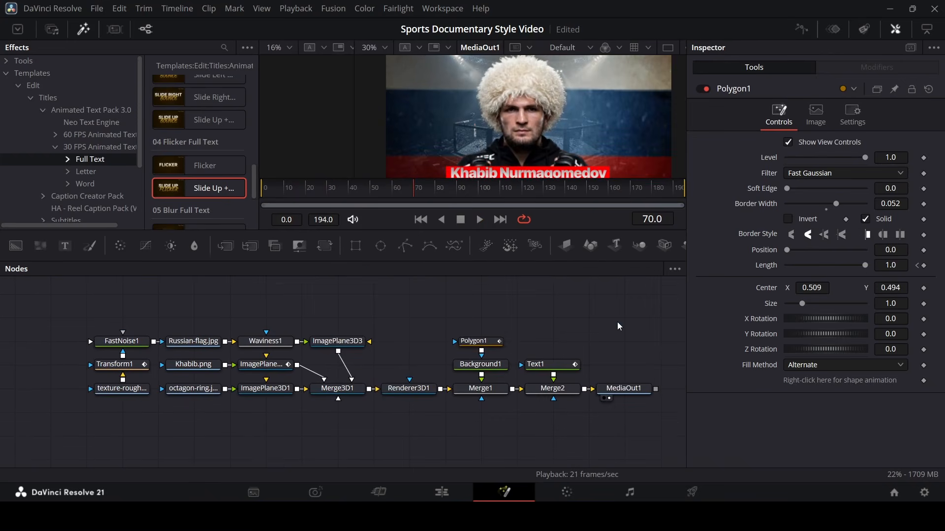
# Step: Return to the Edit page and open the comp bin in the media pool
pyautogui.click(441, 492)
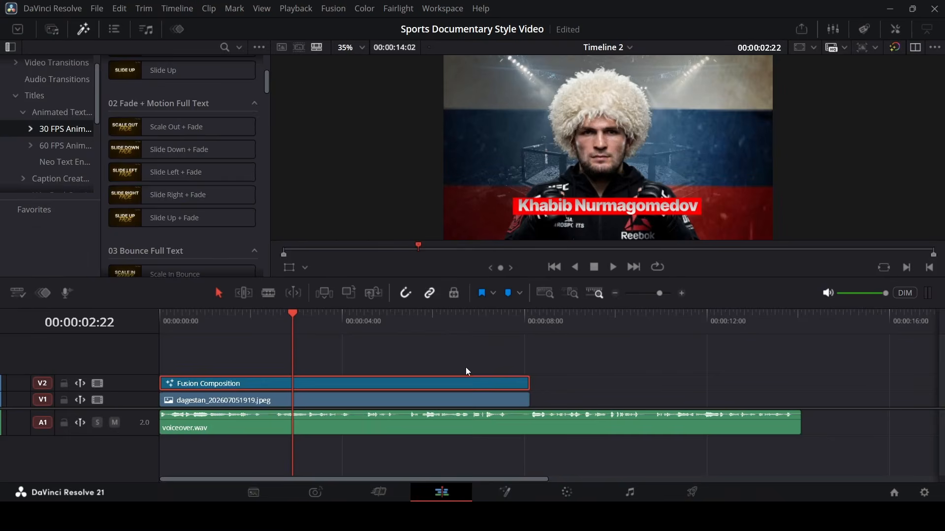
pyautogui.click(81, 31)
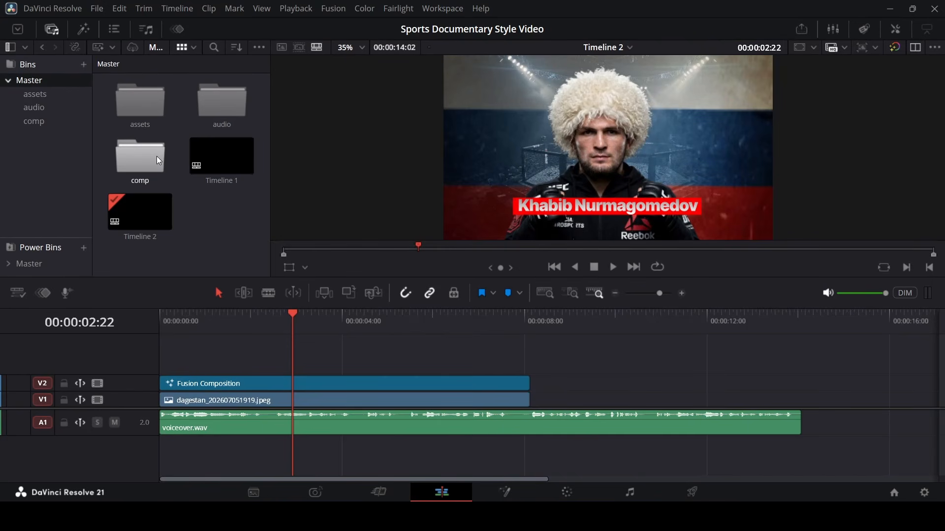
pyautogui.doubleClick(141, 157)
pyautogui.moveTo(140, 153); pyautogui.dragTo(211, 111)
pyautogui.click(197, 173)
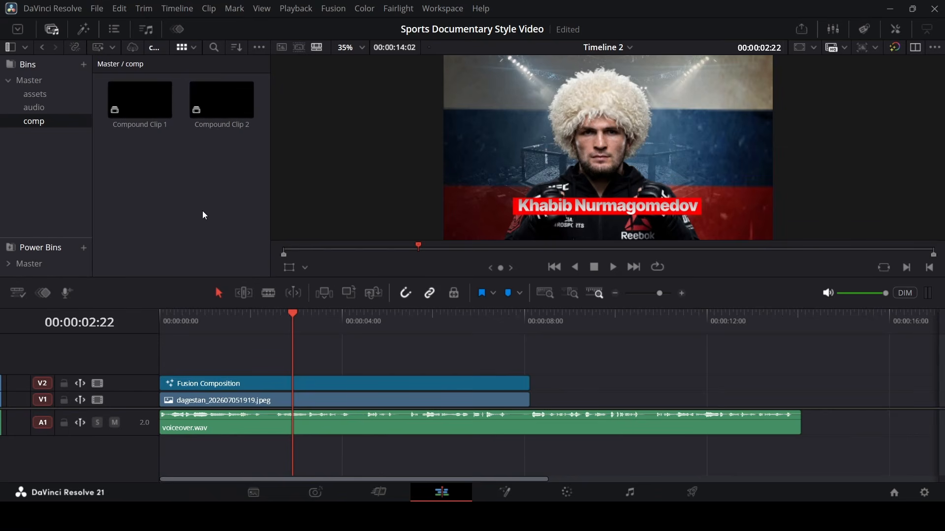
# Step: Turn the Fusion Composition clip on V2 into a compound clip with the default name and play it back
pyautogui.click(241, 384)
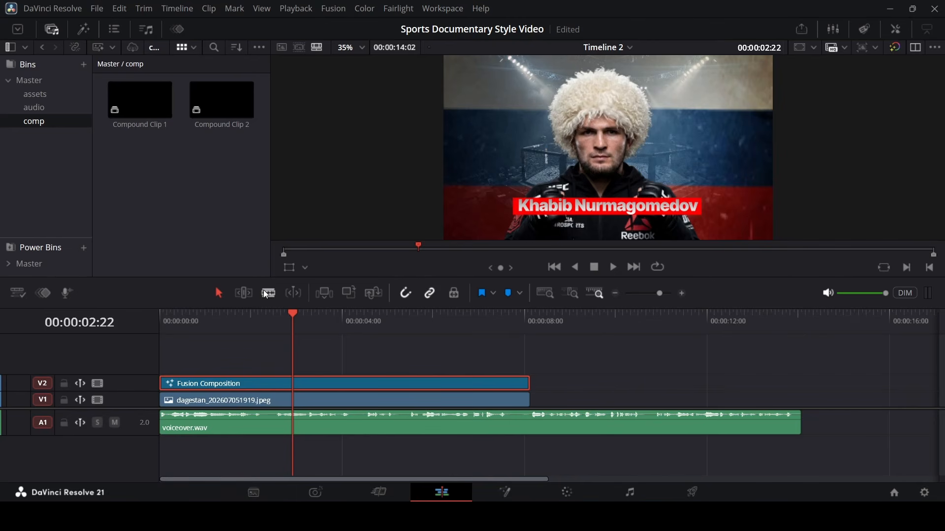
pyautogui.rightClick(255, 379)
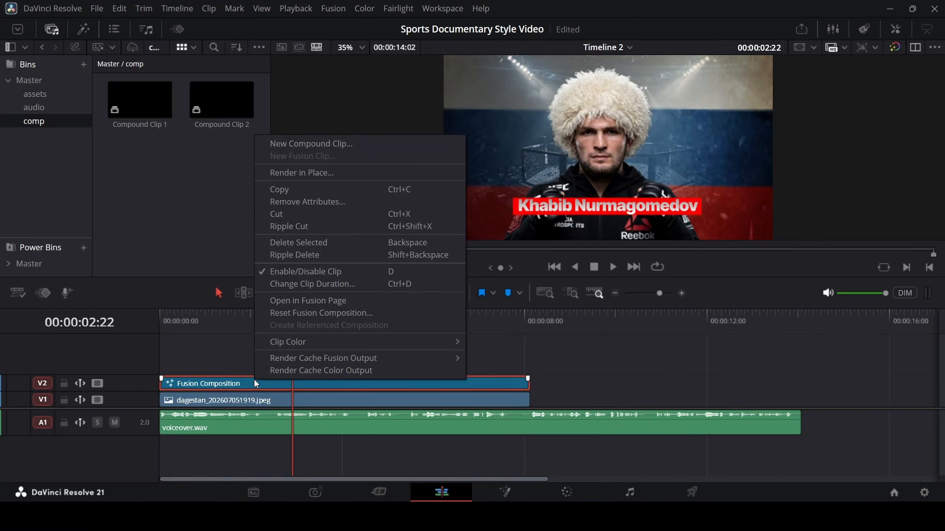
pyautogui.click(348, 148)
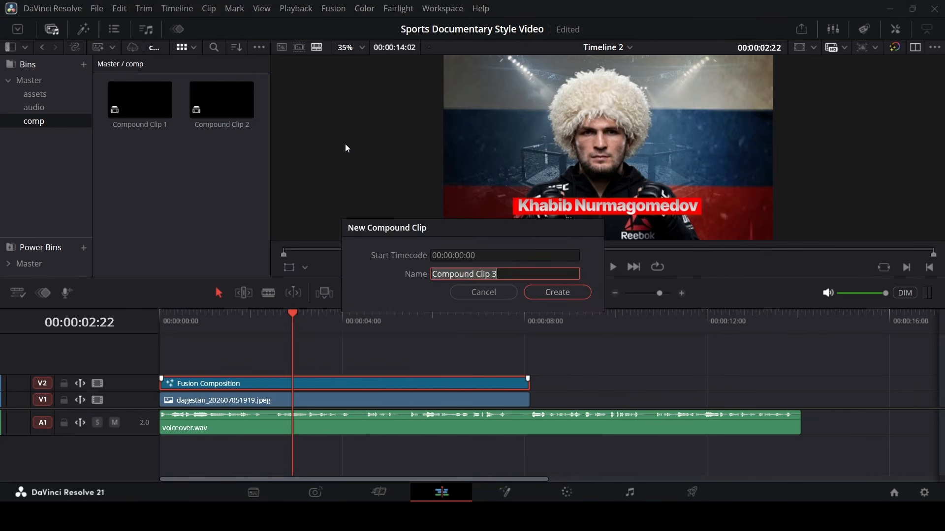
pyautogui.click(546, 295)
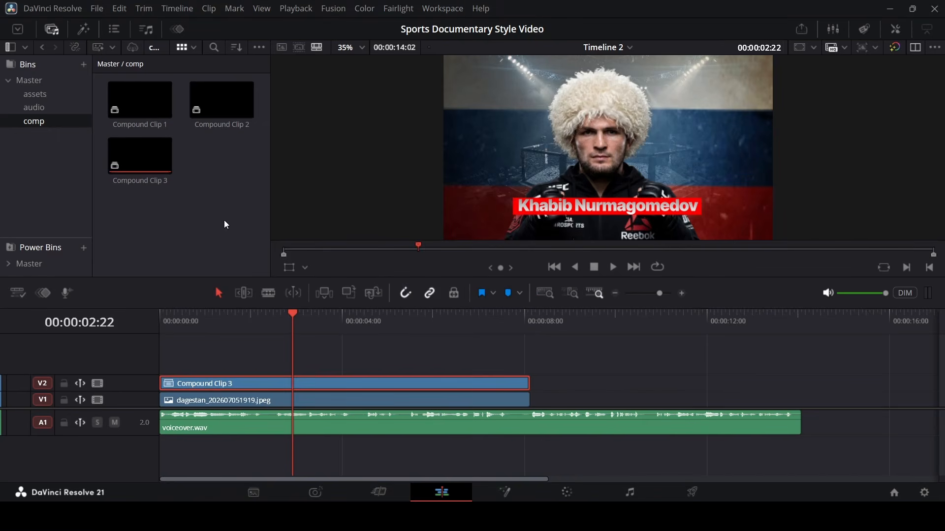
pyautogui.press('space')
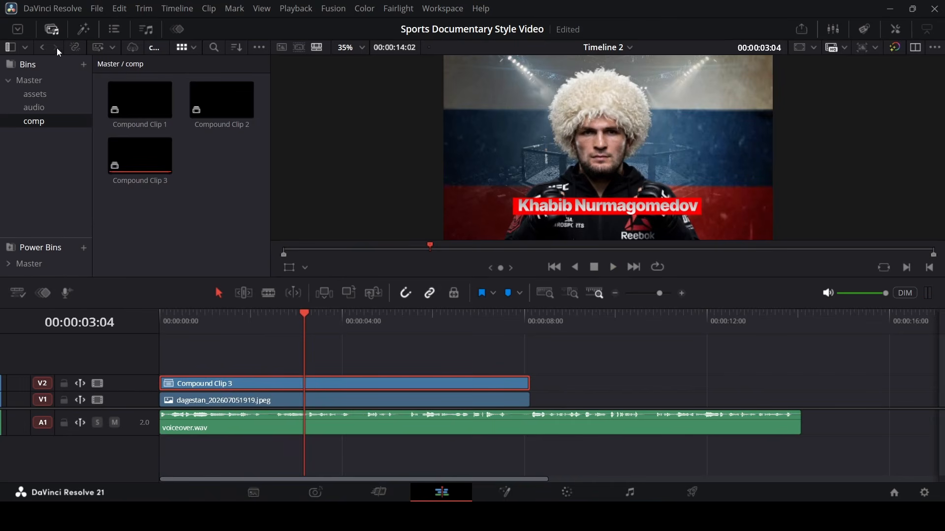
# Step: Add a Fusion Composition on V3 spanning the compound clip below, and open it in the Fusion page
pyautogui.click(83, 29)
pyautogui.click(37, 147)
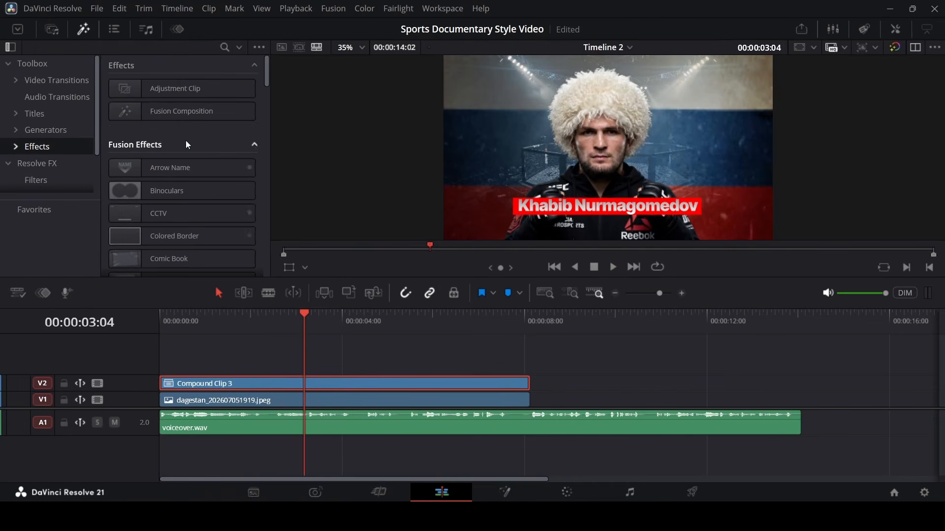
pyautogui.moveTo(148, 112); pyautogui.dragTo(528, 369)
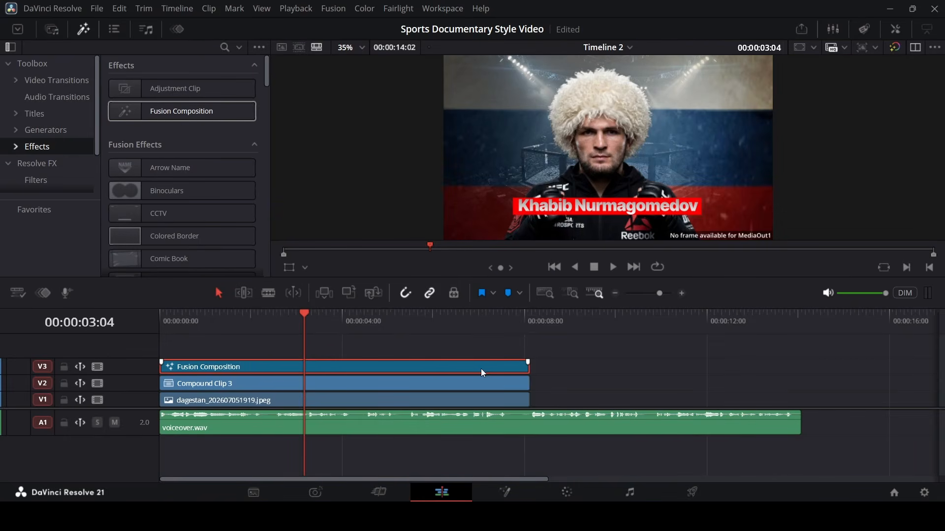
pyautogui.rightClick(311, 364)
pyautogui.click(356, 284)
pyautogui.moveTo(283, 261); pyautogui.dragTo(285, 327)
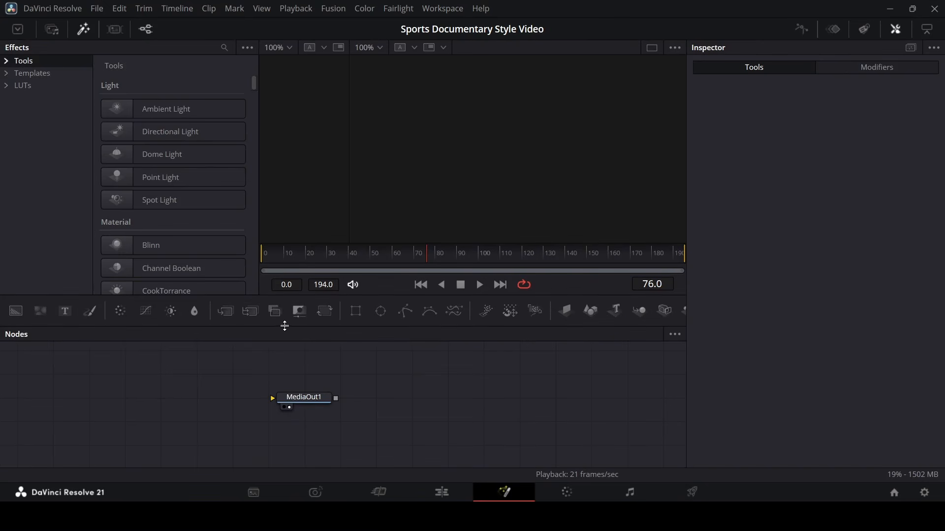
# Step: Bring the Dagestan mountain image from the assets bin into the composition and feed it through an Image Plane 3D into a Merge 3D
pyautogui.click(52, 30)
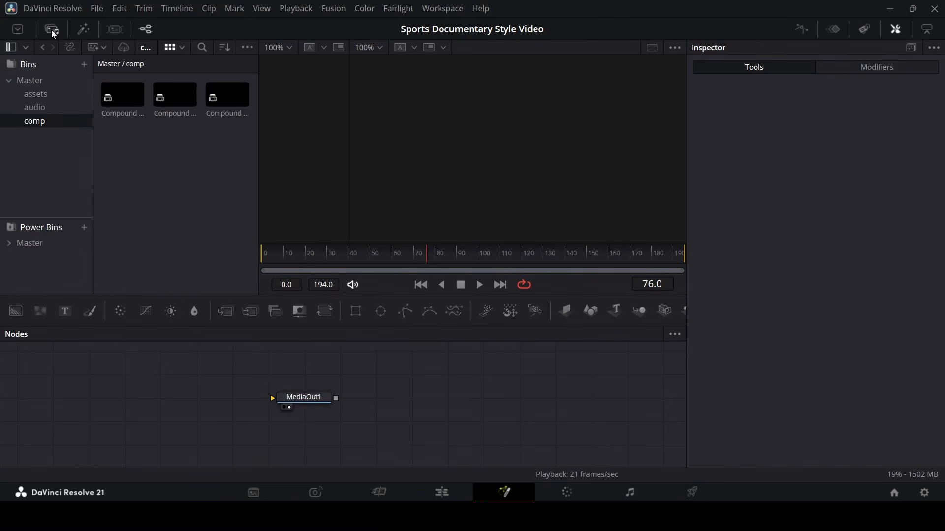
pyautogui.click(51, 94)
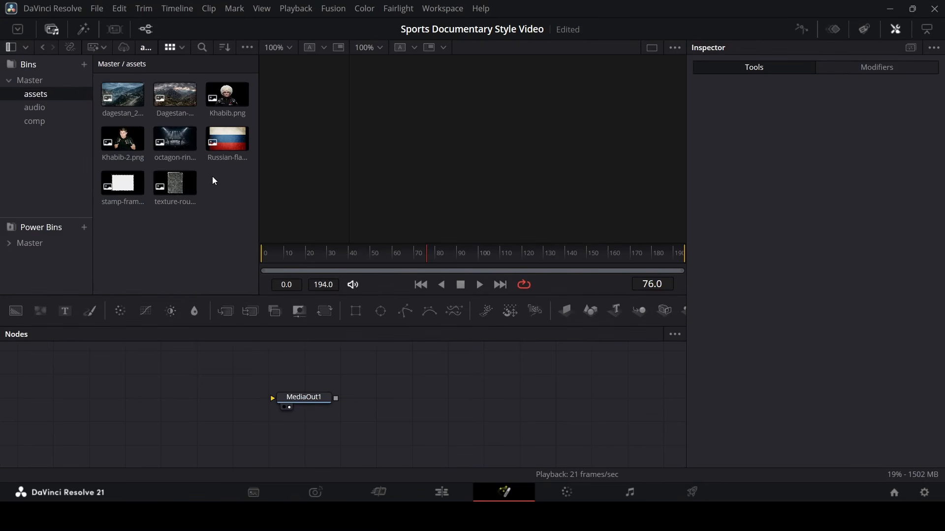
pyautogui.moveTo(177, 96); pyautogui.dragTo(83, 397)
pyautogui.click(572, 315)
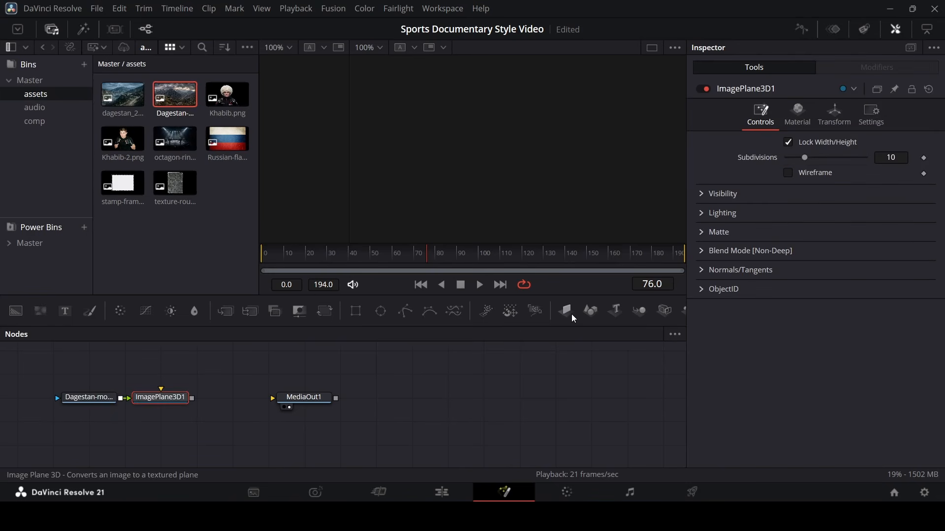
pyautogui.click(641, 310)
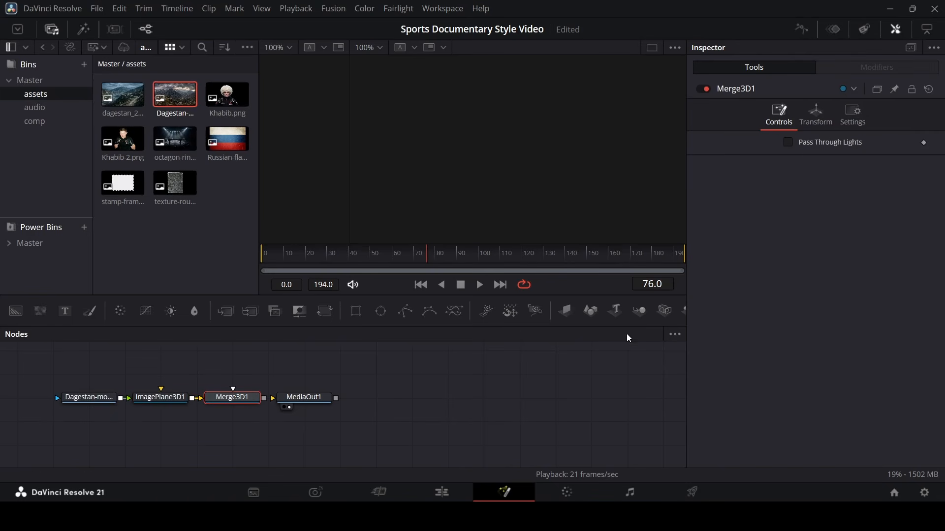
# Step: Add a Renderer 3D after Merge3D1 and connect it to MediaOut1, spacing out the output node
pyautogui.moveTo(305, 400); pyautogui.dragTo(341, 401)
pyautogui.click(249, 397)
pyautogui.hotkey('shift', 'space')
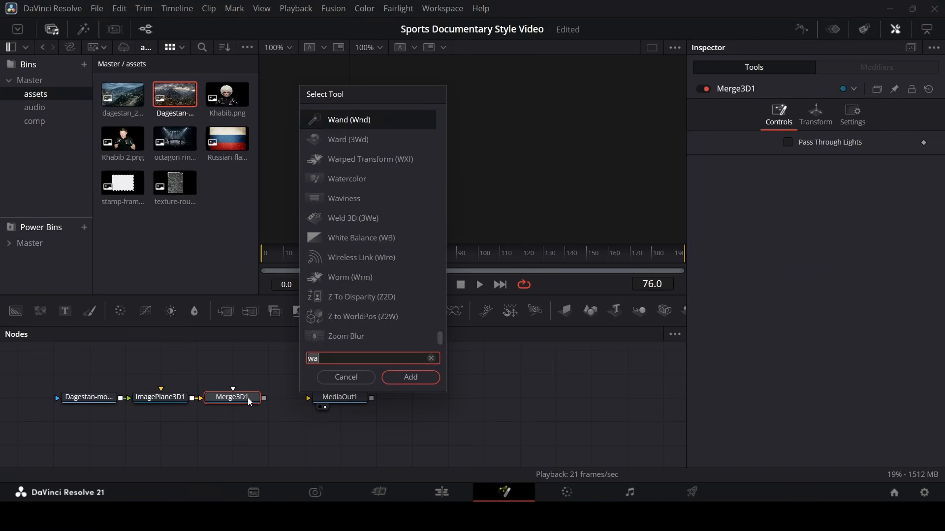
pyautogui.write('er')
pyautogui.press('BackSpace')
pyautogui.press('BackSpace')
pyautogui.write('re')
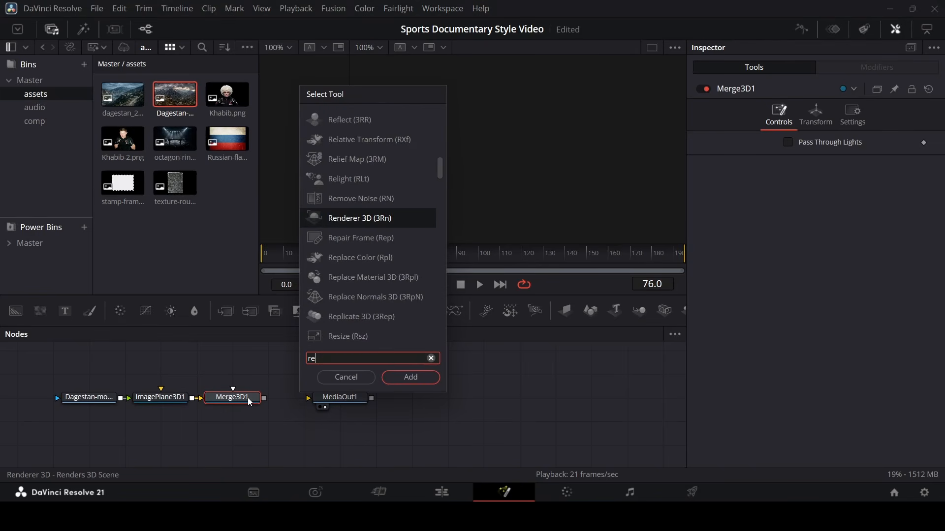
pyautogui.press('Return')
pyautogui.moveTo(334, 399); pyautogui.dragTo(368, 400)
# Step: Scale the Dagestan mountain image plane up to about 3.03 so it fills the frame
pyautogui.click(152, 398)
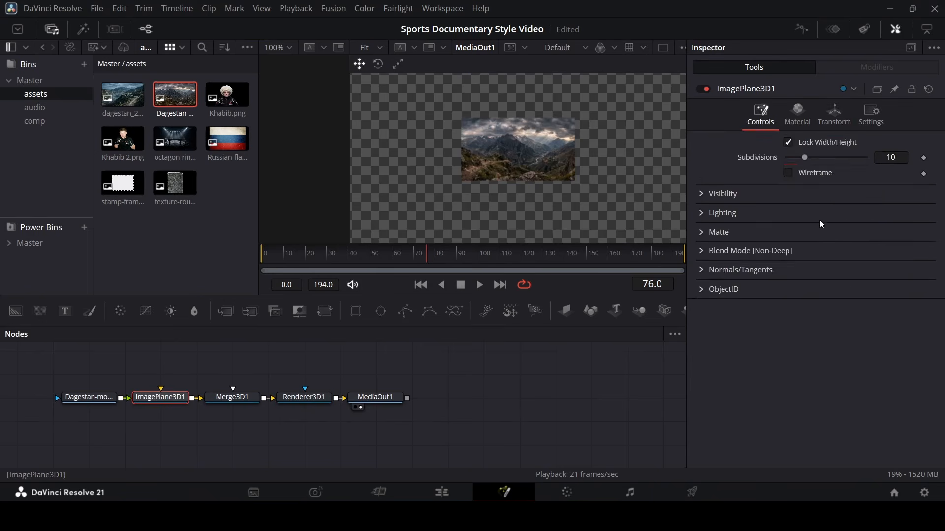
pyautogui.click(834, 113)
pyautogui.moveTo(811, 349); pyautogui.dragTo(834, 347)
pyautogui.click(483, 385)
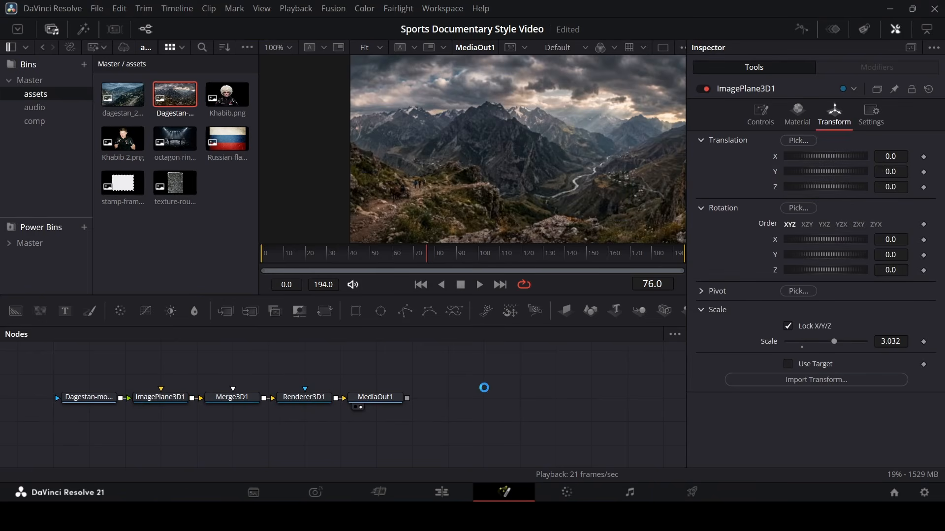
# Step: Bring Khabib-2.png into the composition through its own Image Plane 3D and connect it to Merge3D1
pyautogui.moveTo(131, 144); pyautogui.dragTo(87, 381)
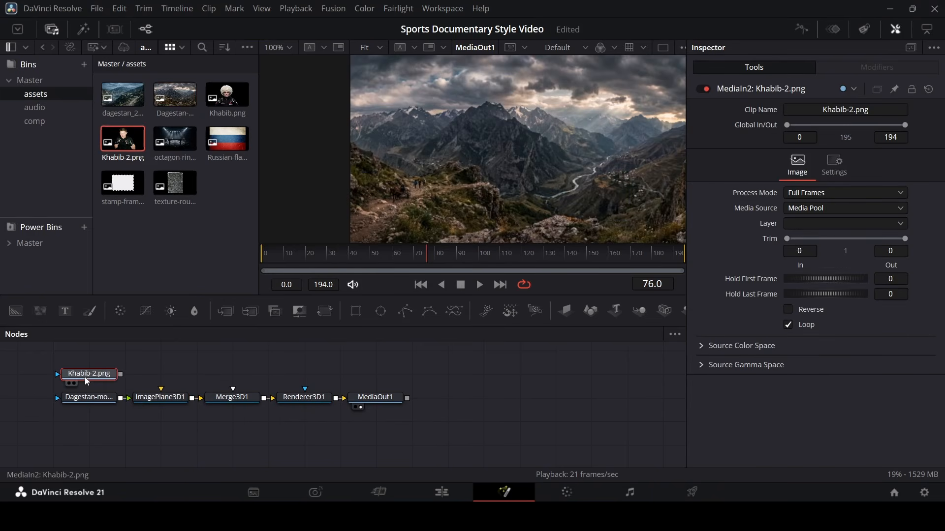
pyautogui.click(565, 311)
pyautogui.moveTo(191, 375); pyautogui.dragTo(210, 384)
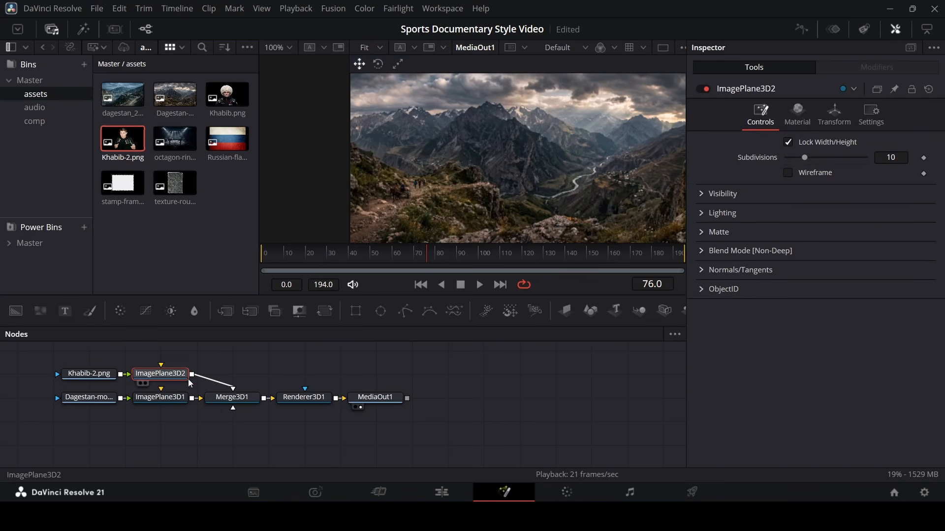
# Step: View Merge3D1 in an enlarged perspective viewer and move the Khabib image plane forward to about 1.29 in Z and -0.04 in Y
pyautogui.click(234, 398)
pyautogui.press('1')
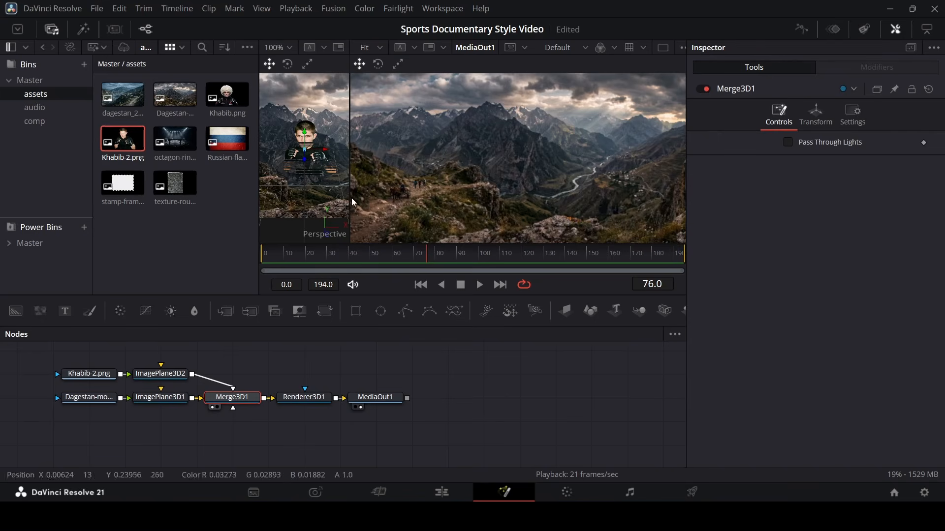
pyautogui.moveTo(349, 196); pyautogui.dragTo(505, 196)
pyautogui.moveTo(382, 164); pyautogui.dragTo(381, 213)
pyautogui.hotkey('ctrl', 'z')
pyautogui.click(161, 377)
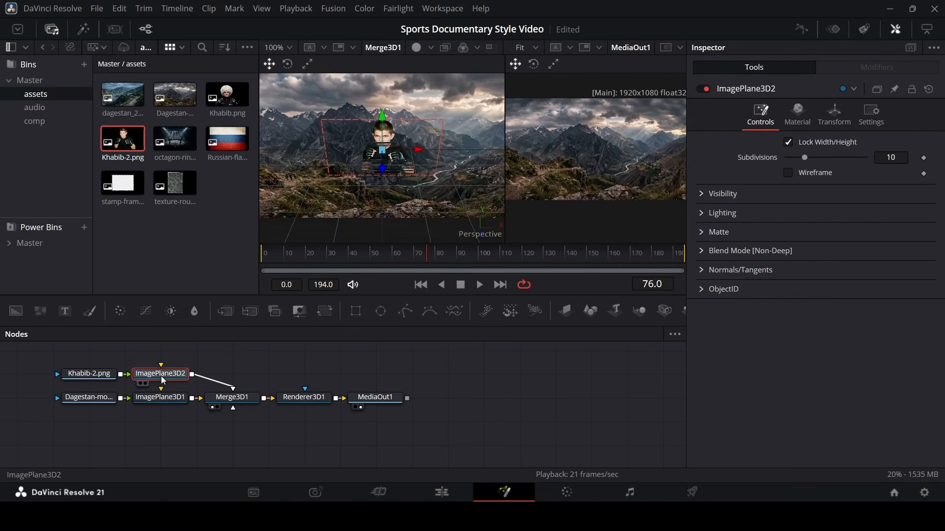
pyautogui.moveTo(383, 169); pyautogui.dragTo(377, 362)
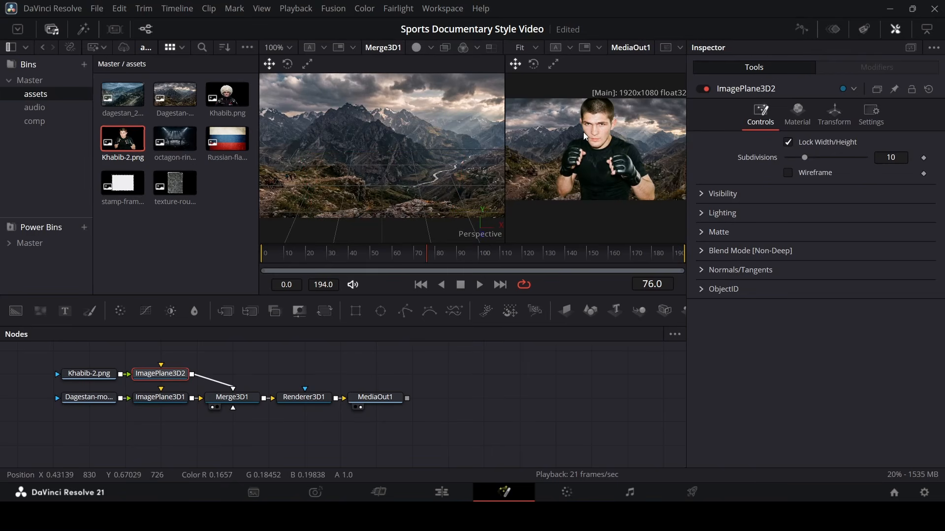
pyautogui.scroll(-2, 608, 144)
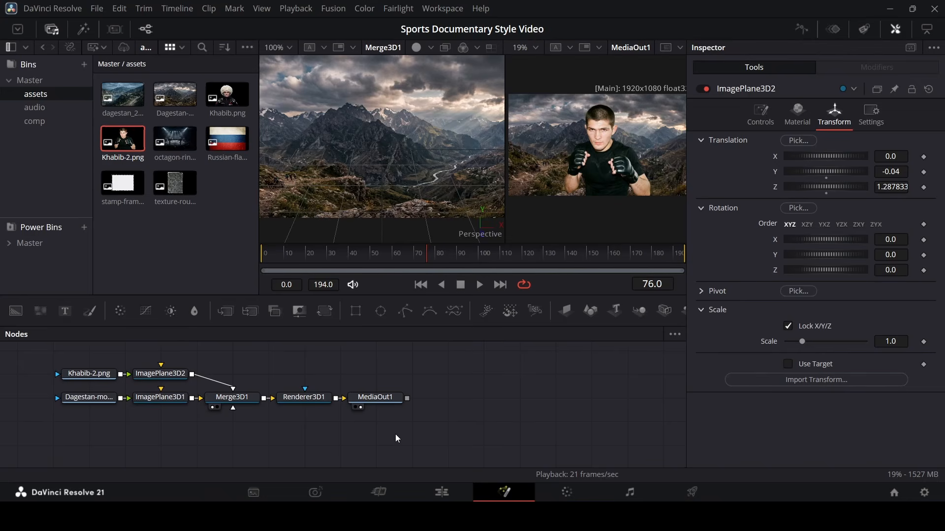
# Step: Return to the Edit page and turn the V3 Fusion Composition into a compound clip with the default name in the comp bin
pyautogui.click(442, 493)
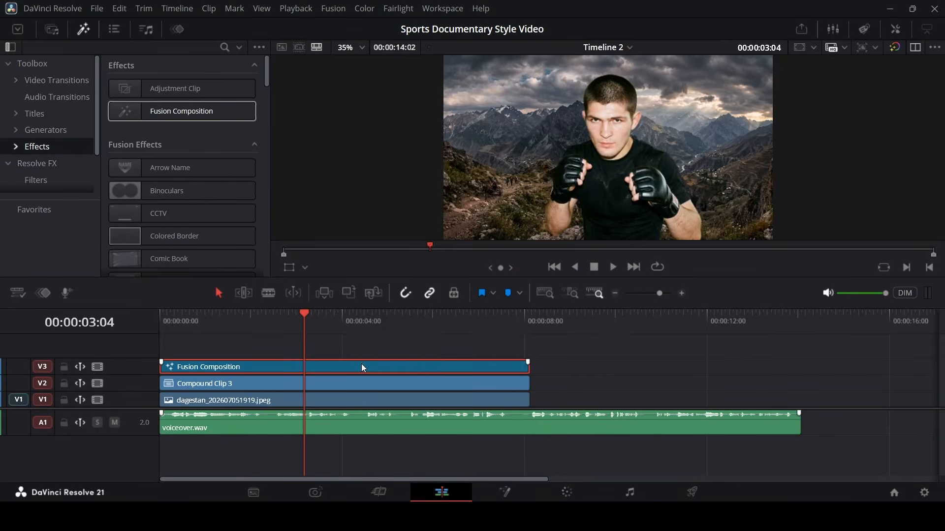
pyautogui.rightClick(362, 367)
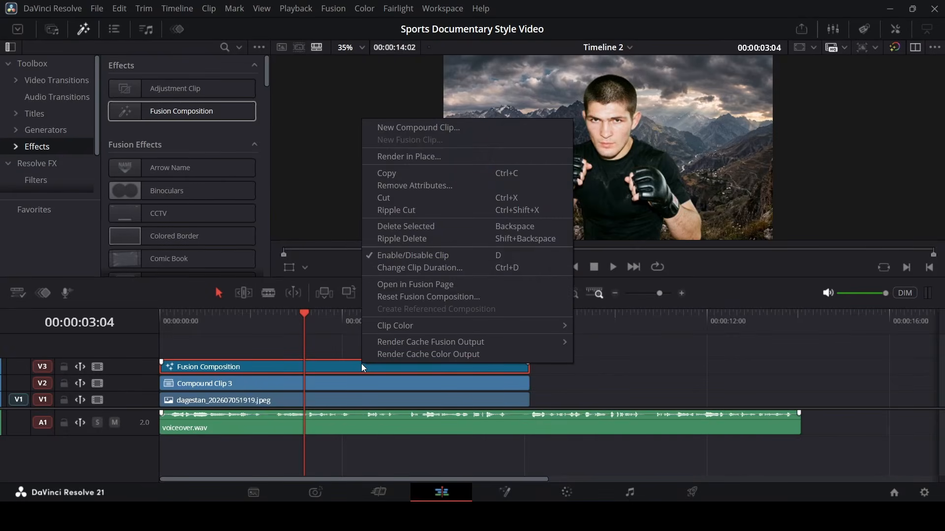
pyautogui.click(54, 28)
pyautogui.click(35, 121)
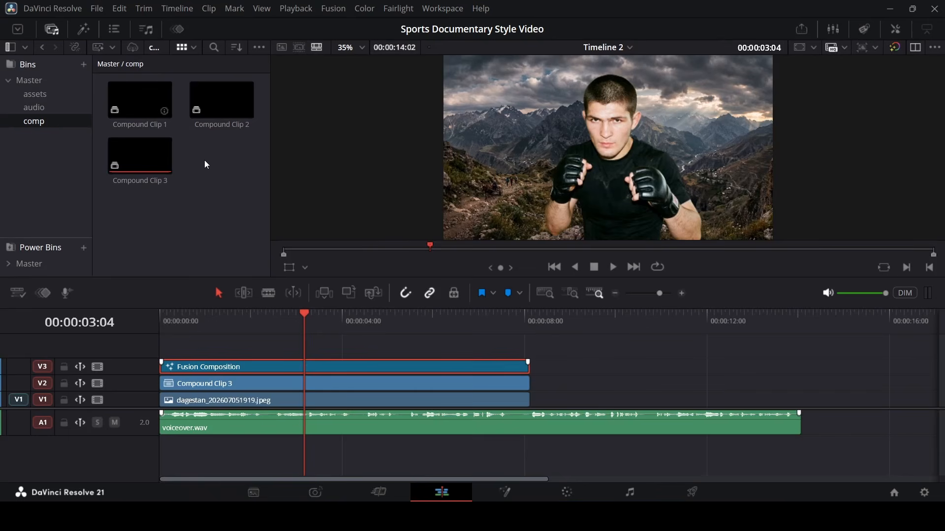
pyautogui.rightClick(329, 369)
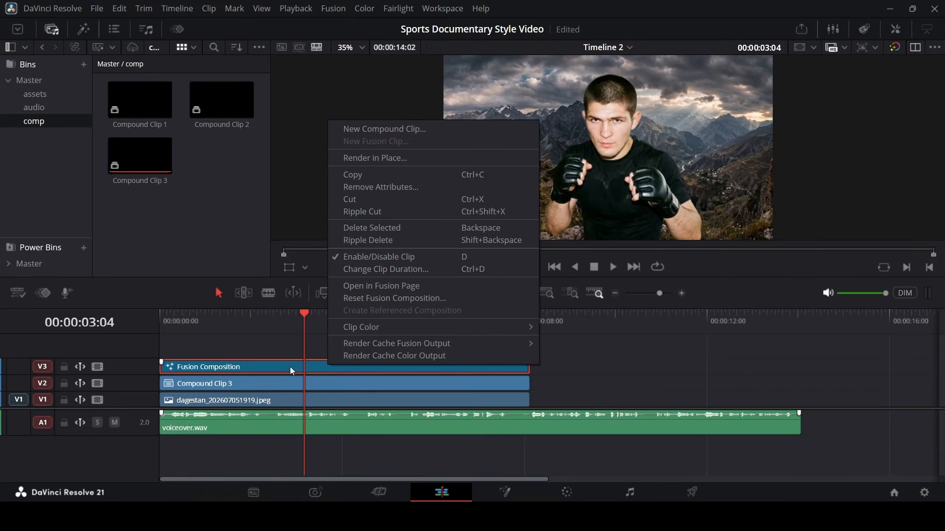
pyautogui.click(400, 129)
pyautogui.click(558, 291)
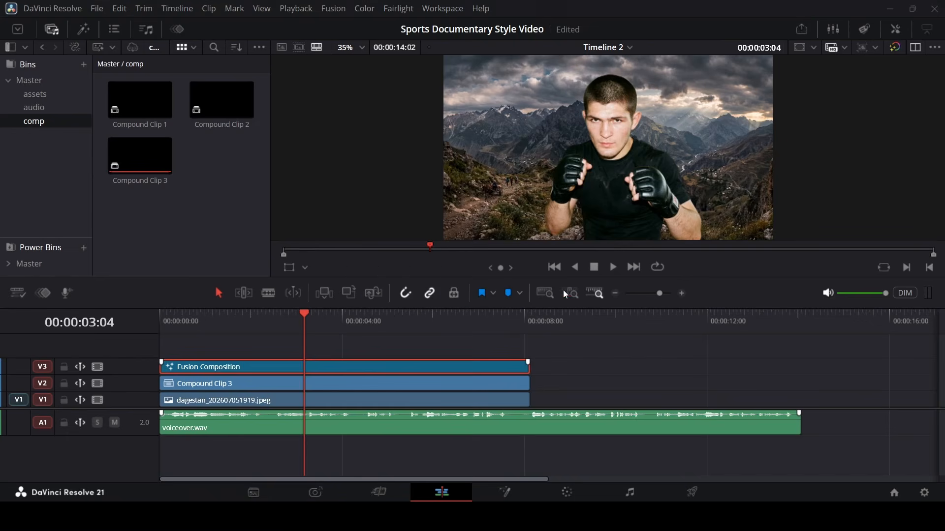
pyautogui.click(256, 351)
# Step: Add a new Fusion Composition on V4 from the timeline start and extend it to the end of the compound clips
pyautogui.click(84, 30)
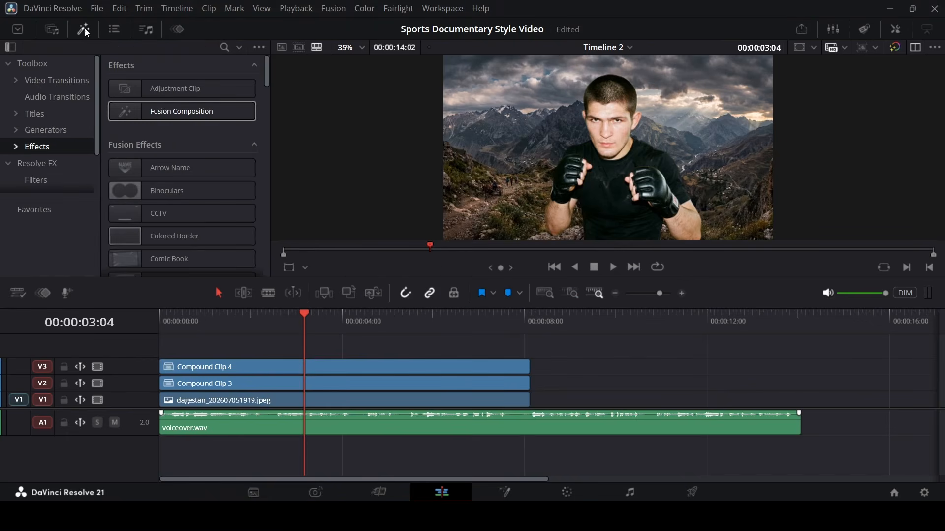
pyautogui.moveTo(143, 110); pyautogui.dragTo(207, 353)
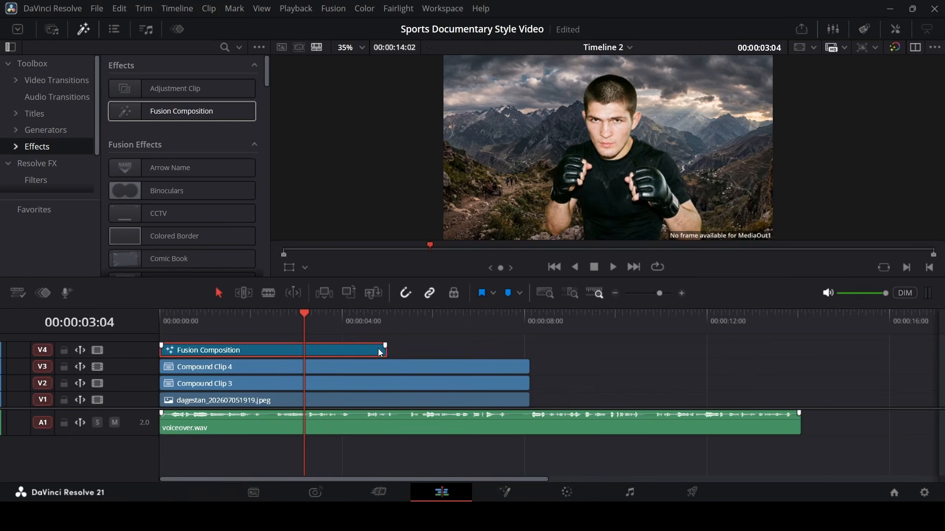
pyautogui.moveTo(384, 348); pyautogui.dragTo(528, 349)
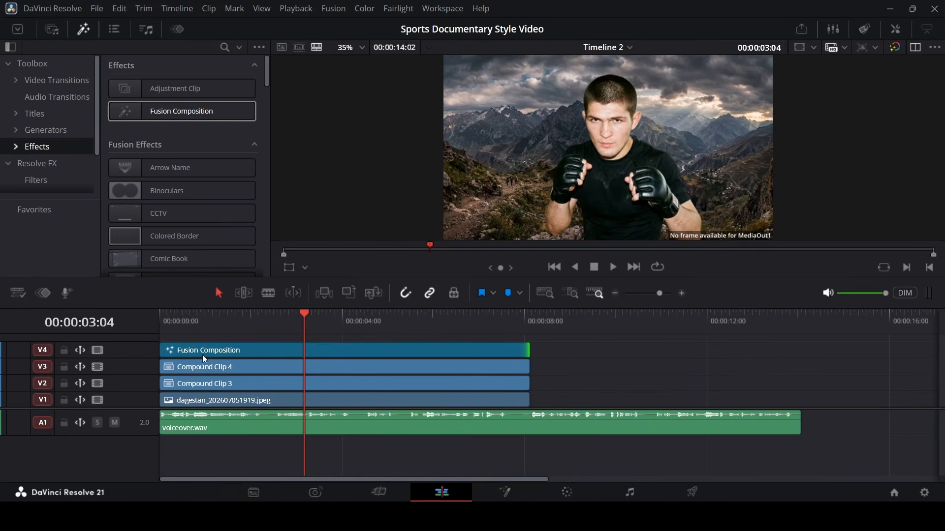
# Step: Delete Compound Clip 3 and Compound Clip 4 from the timeline and move the Fusion Composition down to V2
pyautogui.moveTo(552, 387); pyautogui.dragTo(501, 364)
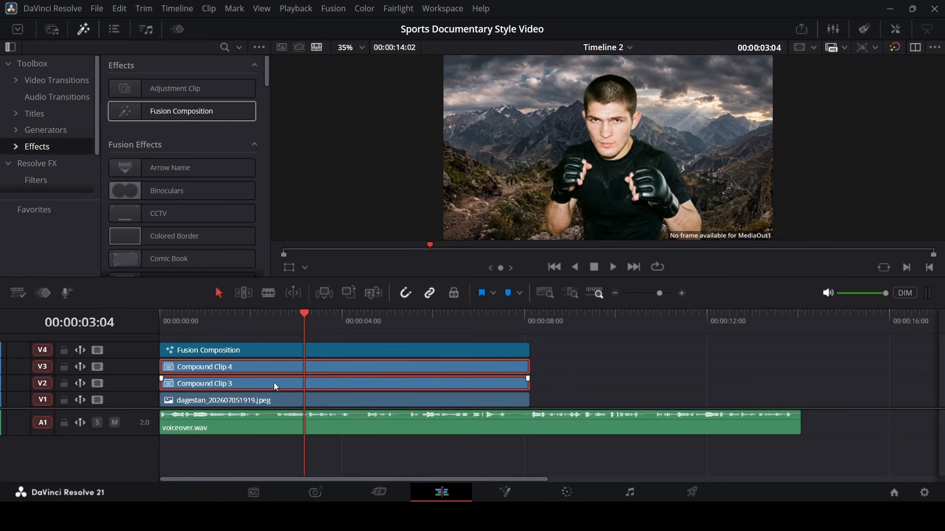
pyautogui.press('Delete')
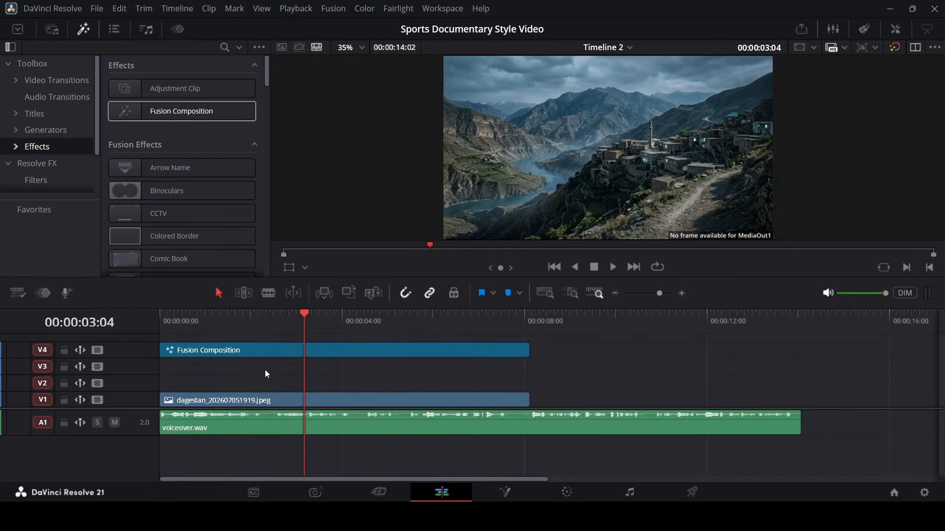
pyautogui.moveTo(259, 349); pyautogui.dragTo(264, 382)
# Step: Open the V2 Fusion Composition in the Fusion page and feed a Background with alpha 0 into MediaOut1
pyautogui.rightClick(264, 382)
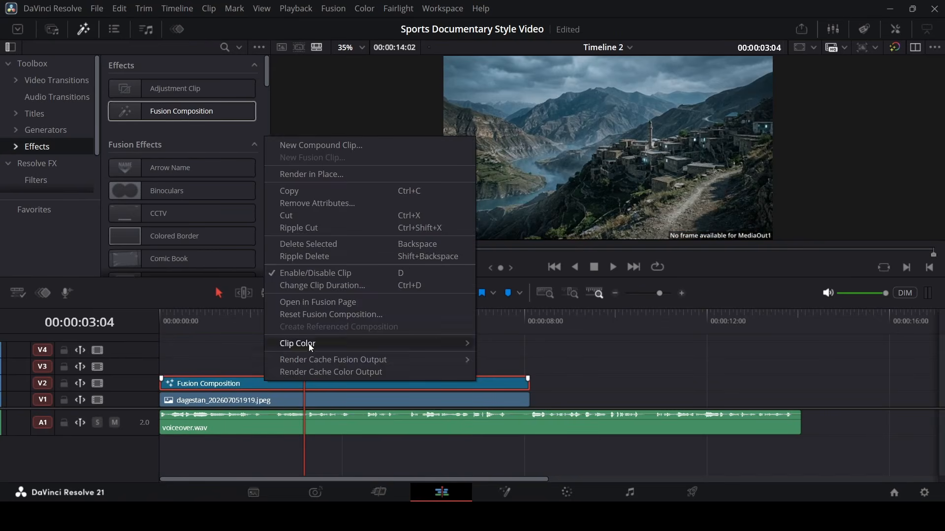
pyautogui.click(324, 303)
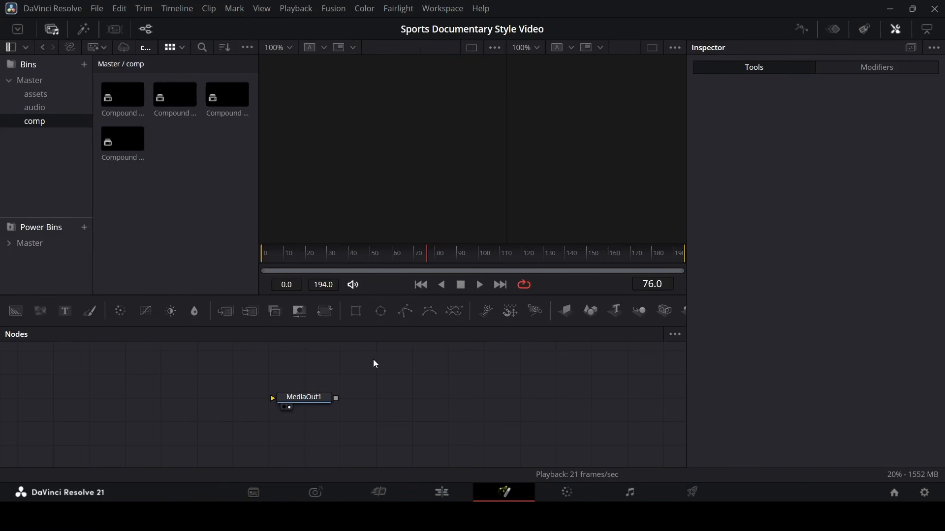
pyautogui.moveTo(19, 315); pyautogui.dragTo(302, 396)
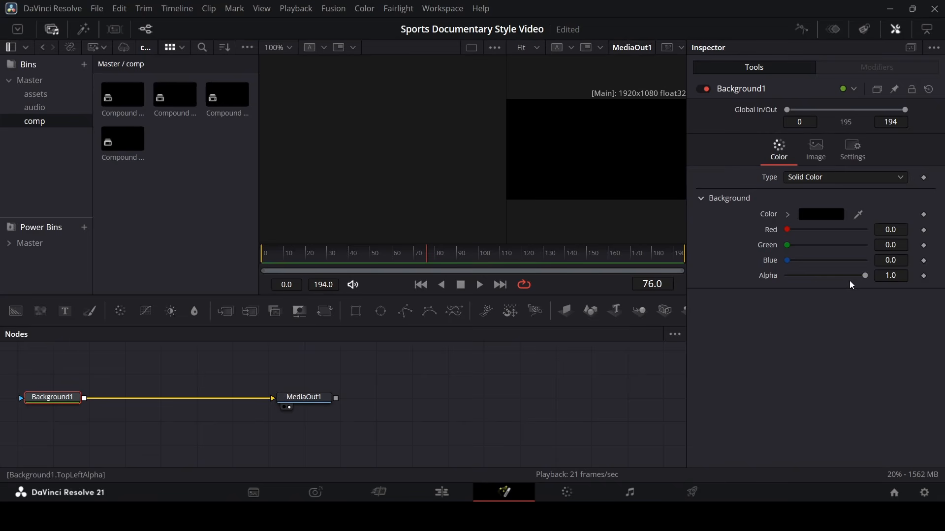
pyautogui.moveTo(865, 277); pyautogui.dragTo(745, 308)
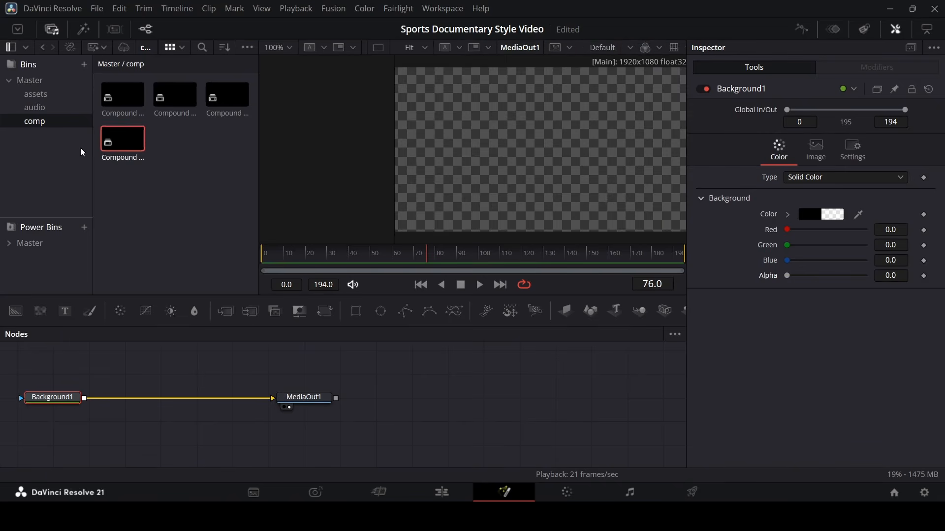
# Step: Bring the stamp frame image from the assets bin into the composition and merge it over Background1
pyautogui.click(48, 97)
pyautogui.moveTo(127, 202); pyautogui.dragTo(155, 374)
pyautogui.moveTo(90, 402); pyautogui.dragTo(93, 400)
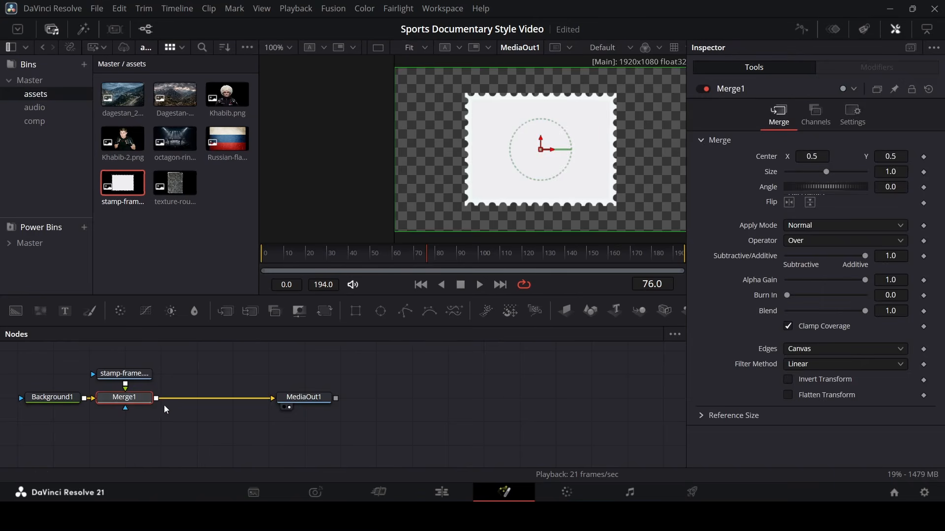
# Step: Insert an Image Plane 3D and a Renderer 3D between Merge1 and MediaOut1, and line the nodes up in one row
pyautogui.moveTo(566, 313); pyautogui.dragTo(342, 375)
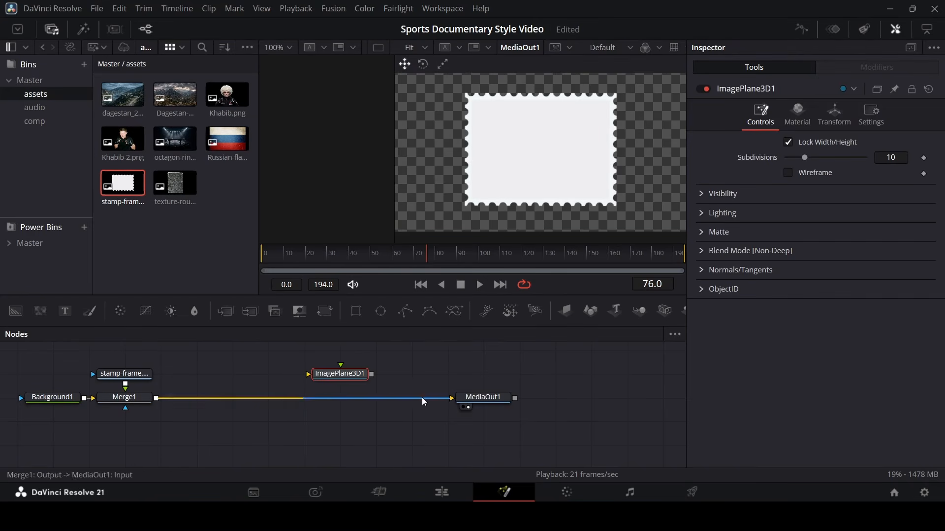
pyautogui.moveTo(435, 400); pyautogui.dragTo(317, 375)
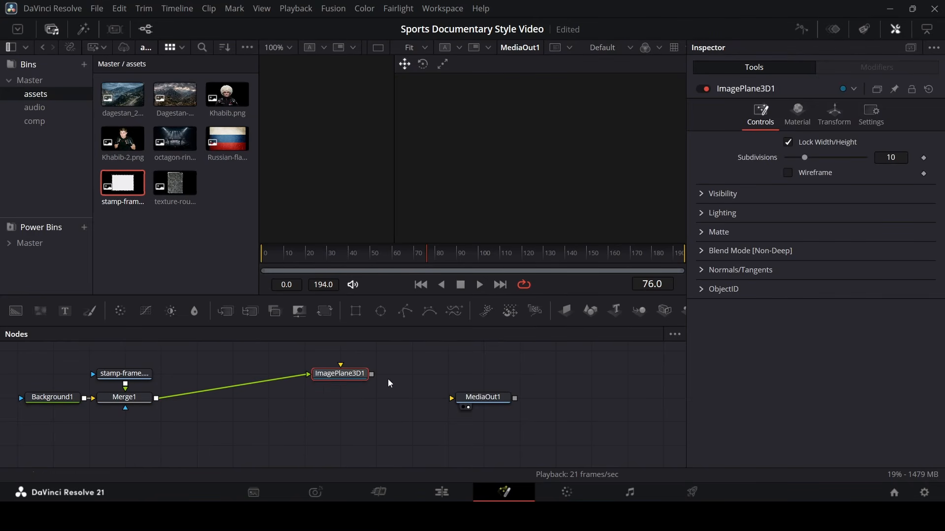
pyautogui.hotkey('shift', 'space')
pyautogui.write('re')
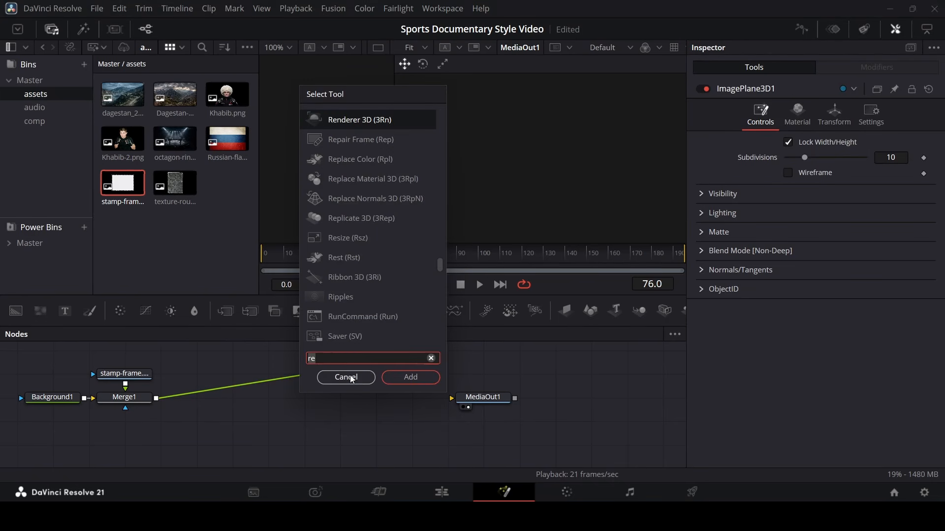
pyautogui.press('Return')
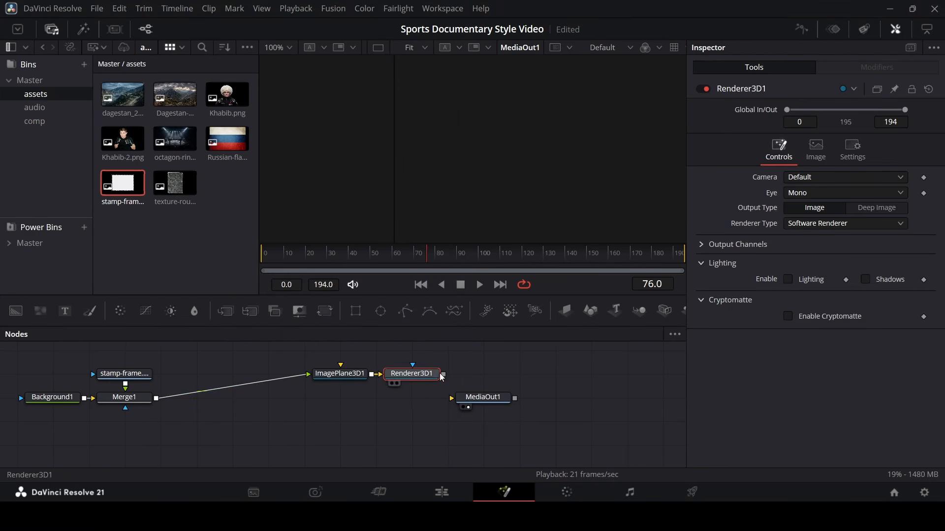
pyautogui.moveTo(443, 374); pyautogui.dragTo(481, 402)
pyautogui.moveTo(362, 397); pyautogui.dragTo(406, 370)
pyautogui.moveTo(407, 379); pyautogui.dragTo(406, 403)
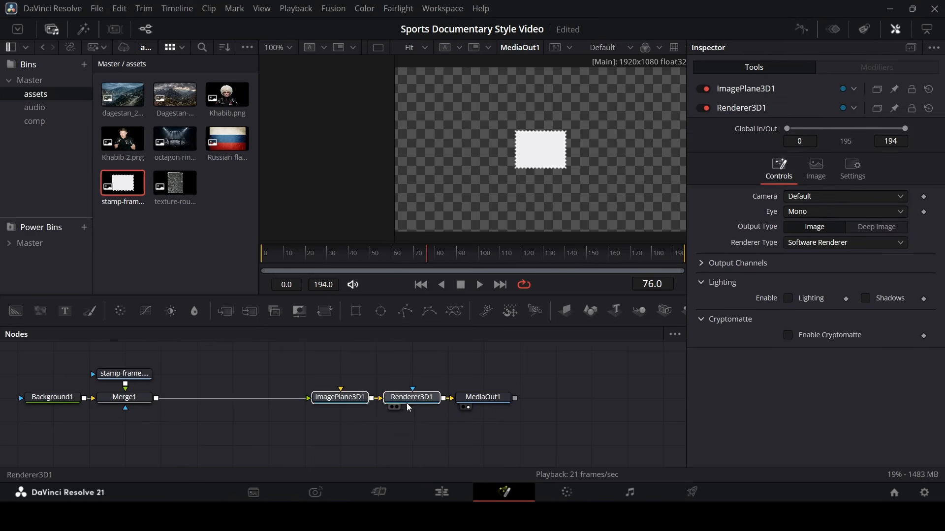
# Step: Set the stamp frame image plane's Z translation to 1.3
pyautogui.click(336, 399)
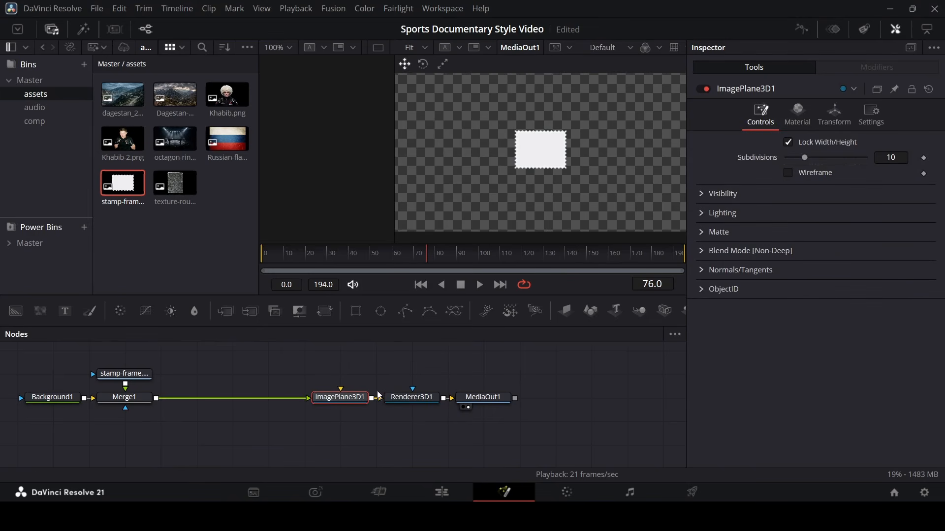
pyautogui.click(829, 120)
pyautogui.doubleClick(894, 188)
pyautogui.write('1')
pyautogui.press('Return')
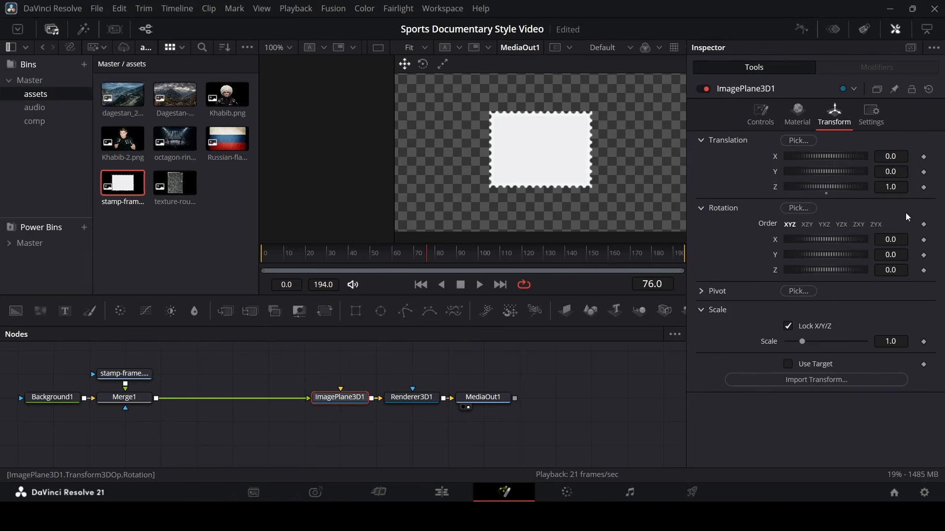
pyautogui.doubleClick(893, 188)
pyautogui.write('1.3')
pyautogui.press('Tab')
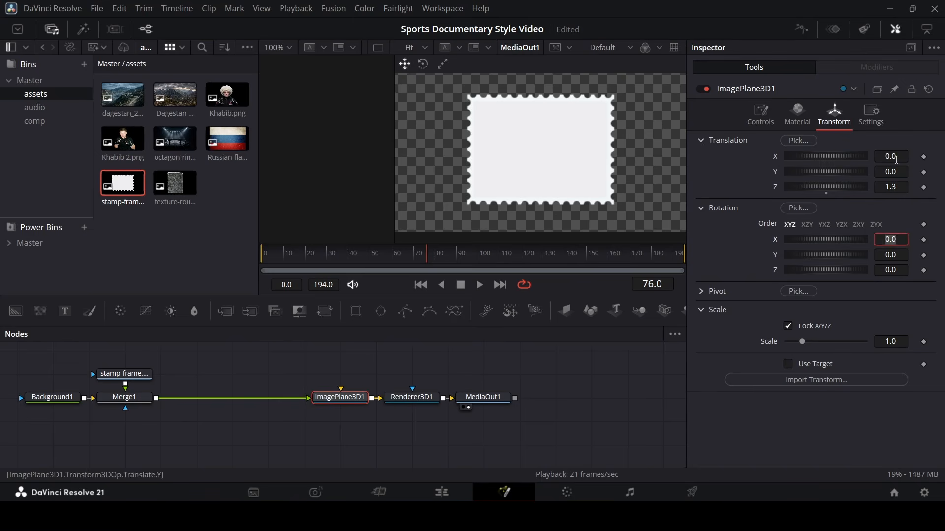
pyautogui.click(422, 354)
# Step: Bring the Khabib name title and mountain scene compound clips from the comp bin into the nodes, merging the title clip after Merge1
pyautogui.click(63, 123)
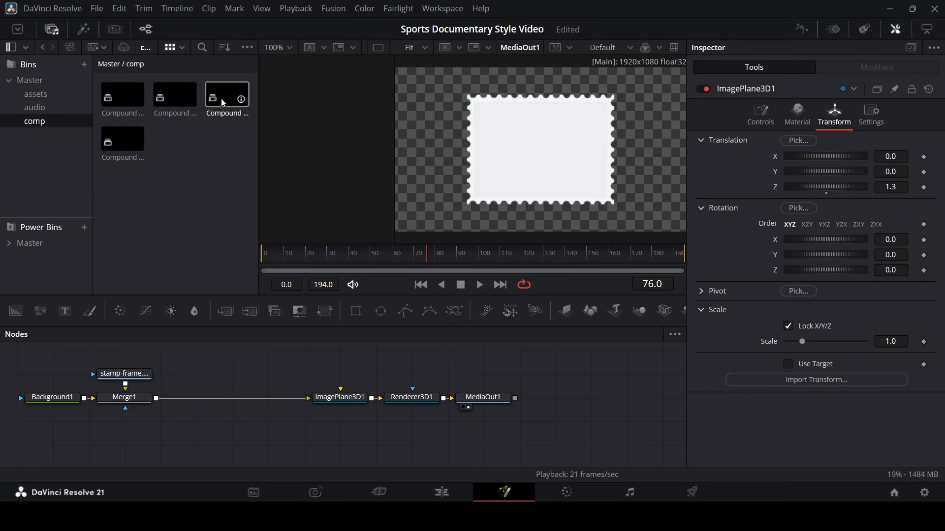
pyautogui.moveTo(218, 333); pyautogui.dragTo(196, 372)
pyautogui.moveTo(121, 139); pyautogui.dragTo(156, 398)
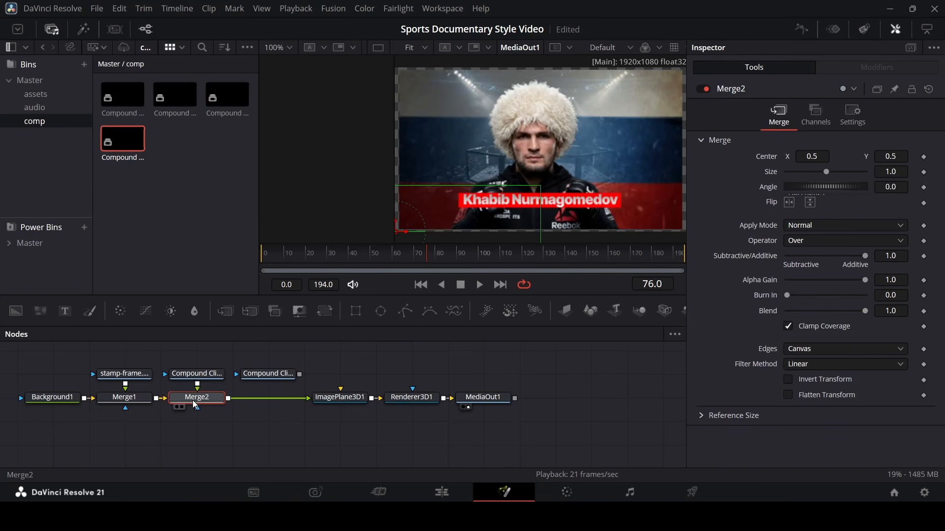
# Step: Keyframe Merge2's operator as Over at frame 60 and switch it to In at frame 61
pyautogui.click(392, 259)
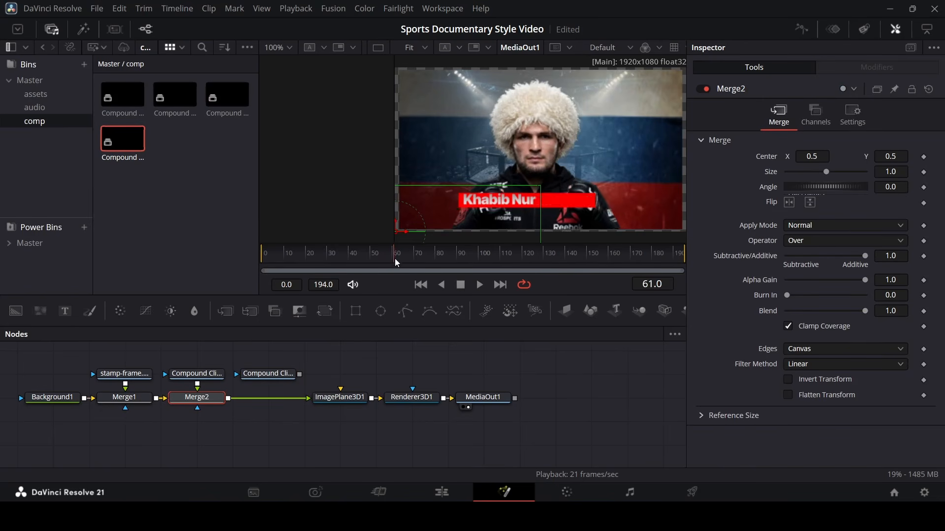
pyautogui.click(924, 240)
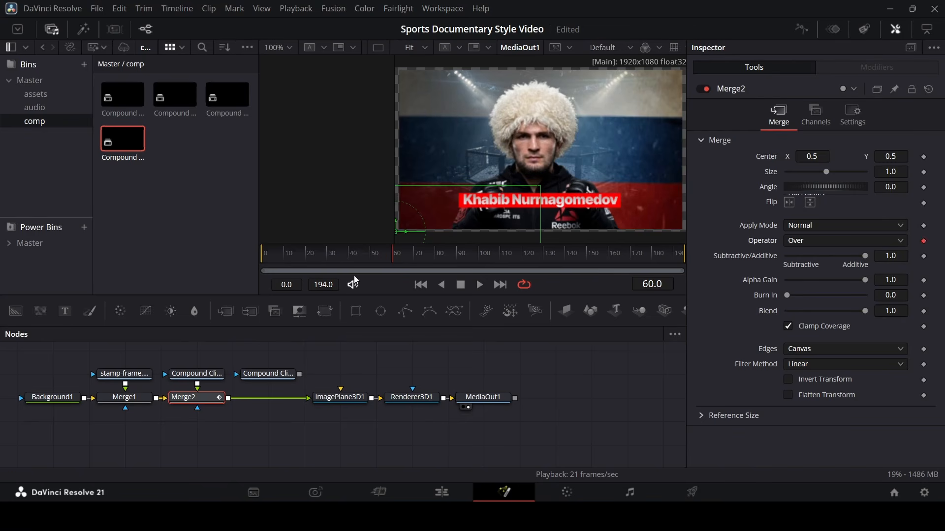
pyautogui.click(394, 253)
pyautogui.click(796, 241)
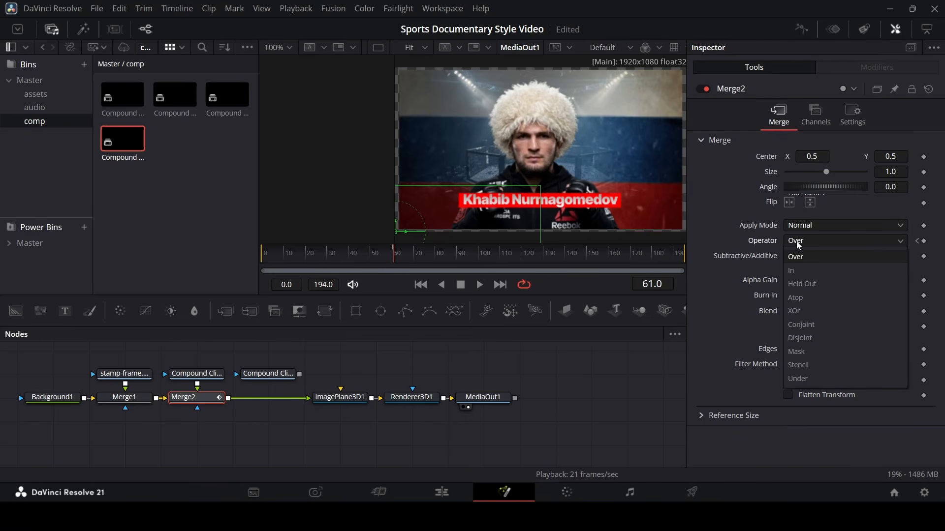
pyautogui.click(801, 273)
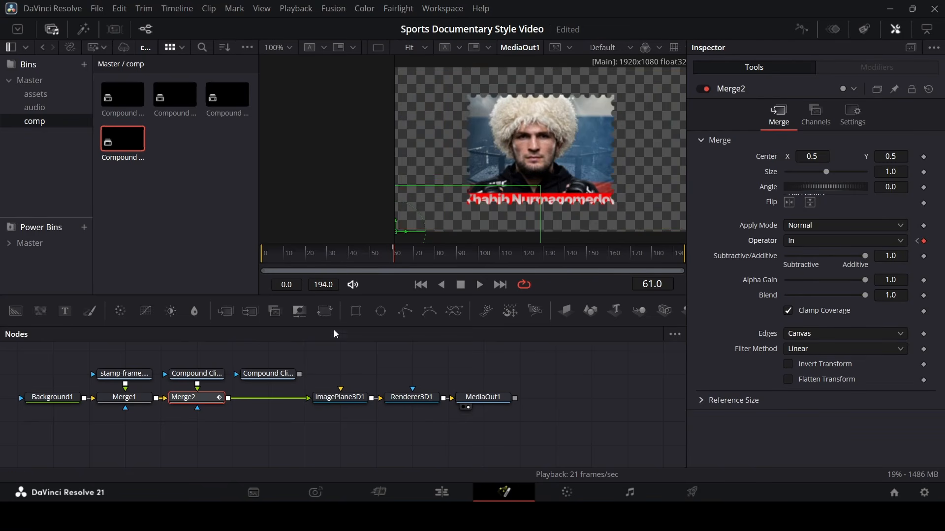
# Step: Set the stamp frame's size in Merge1 to 1.5
pyautogui.click(124, 401)
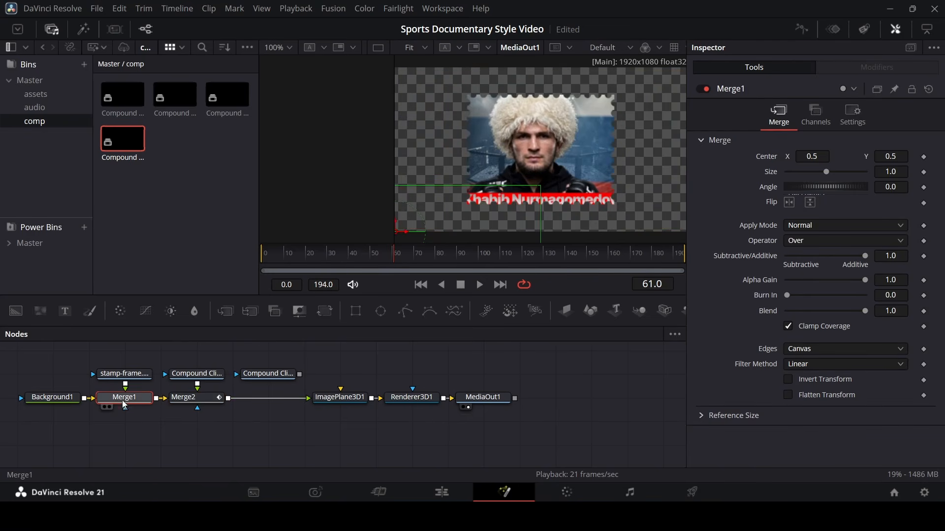
pyautogui.click(900, 172)
pyautogui.write('5')
pyautogui.press('Tab')
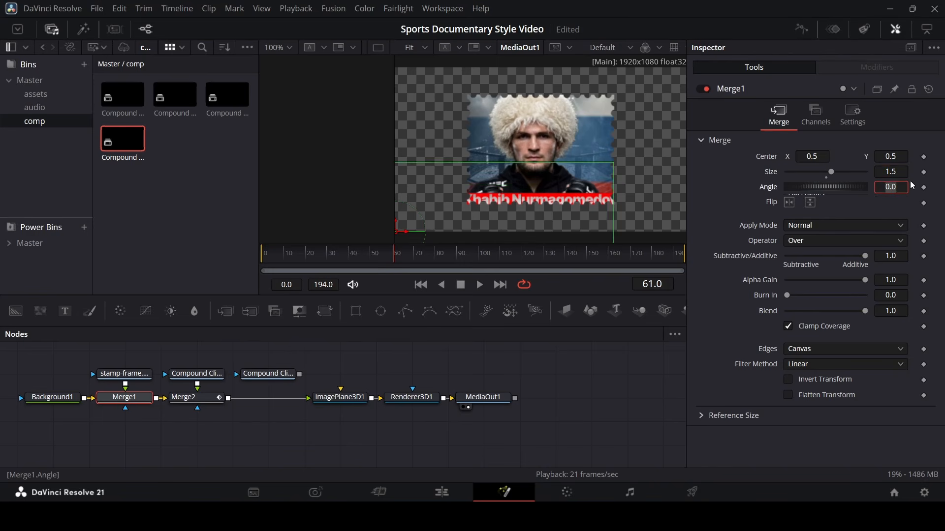
# Step: Set the image plane's Z translation to 1.4 and add a keyframe for it at frame 60
pyautogui.click(349, 399)
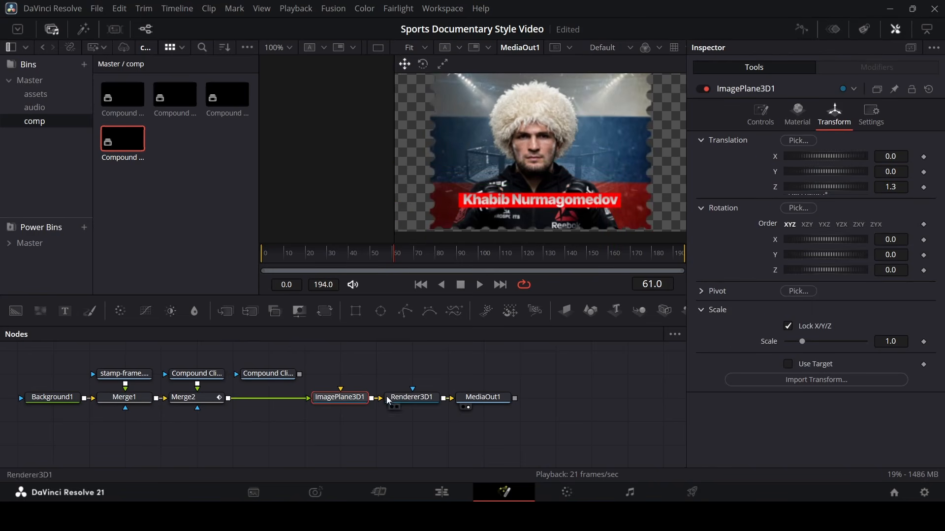
pyautogui.click(370, 258)
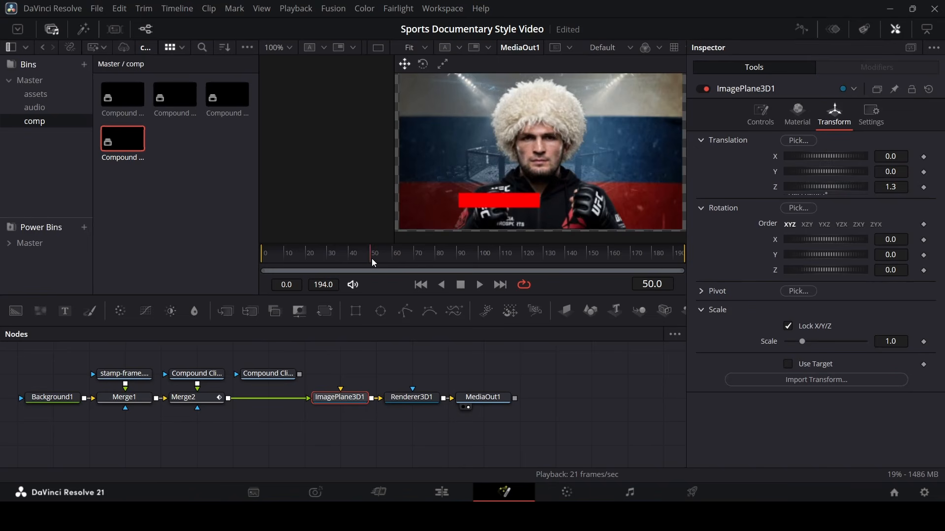
pyautogui.click(897, 186)
pyautogui.press('BackSpace')
pyautogui.write('5')
pyautogui.press('Tab')
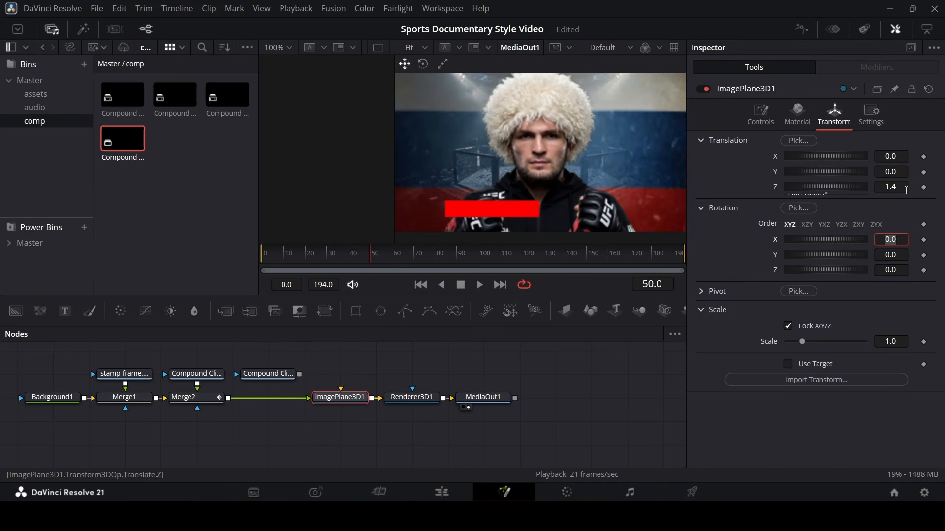
pyautogui.click(393, 259)
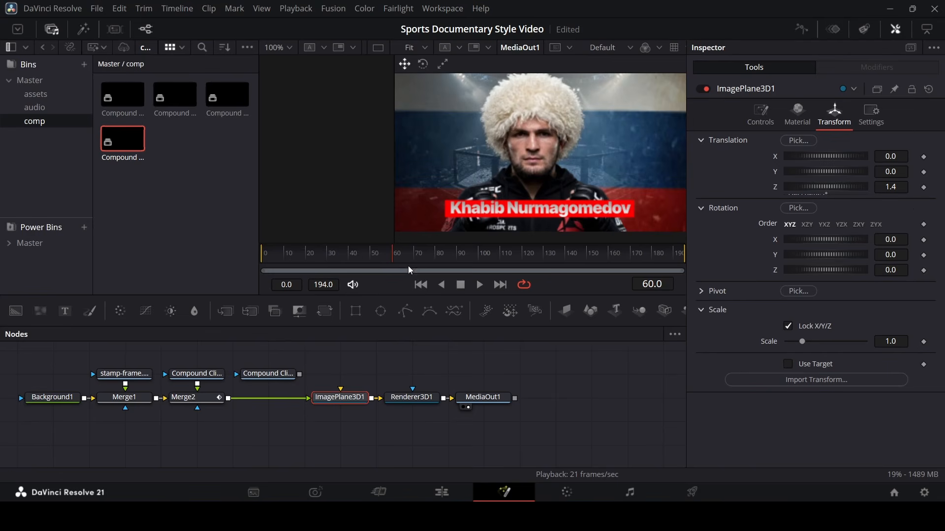
pyautogui.click(924, 187)
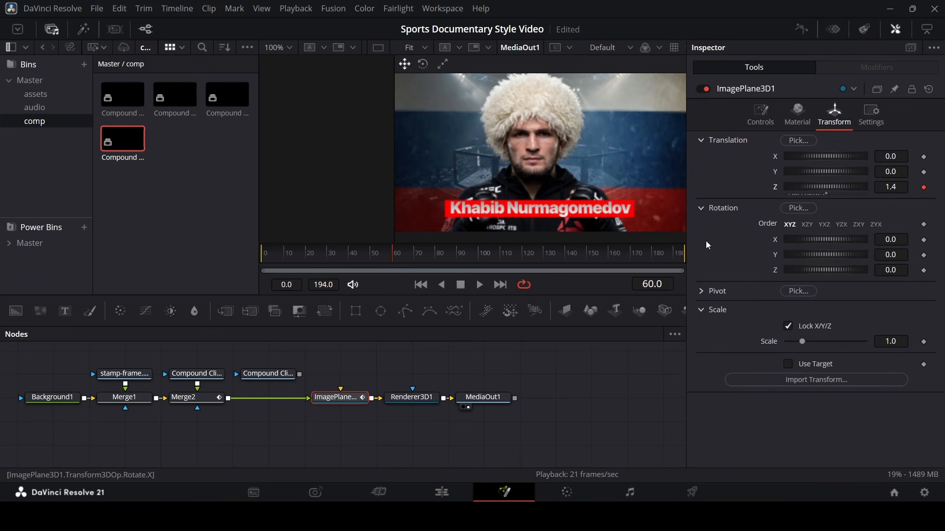
# Step: Keyframe the image plane's Z translation at 1.0 on frame 70, after trying 1.21 and 1.2
pyautogui.click(414, 256)
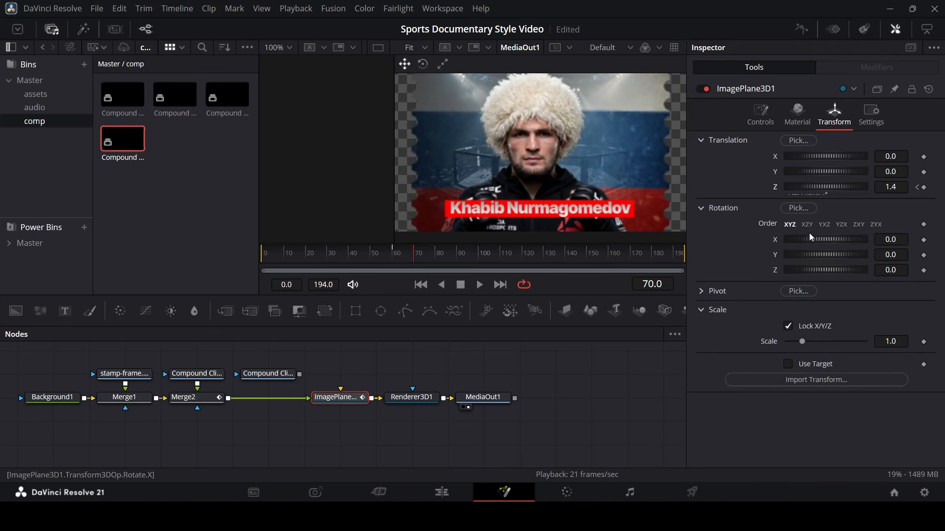
pyautogui.click(891, 187)
pyautogui.write('1.21')
pyautogui.press('Return')
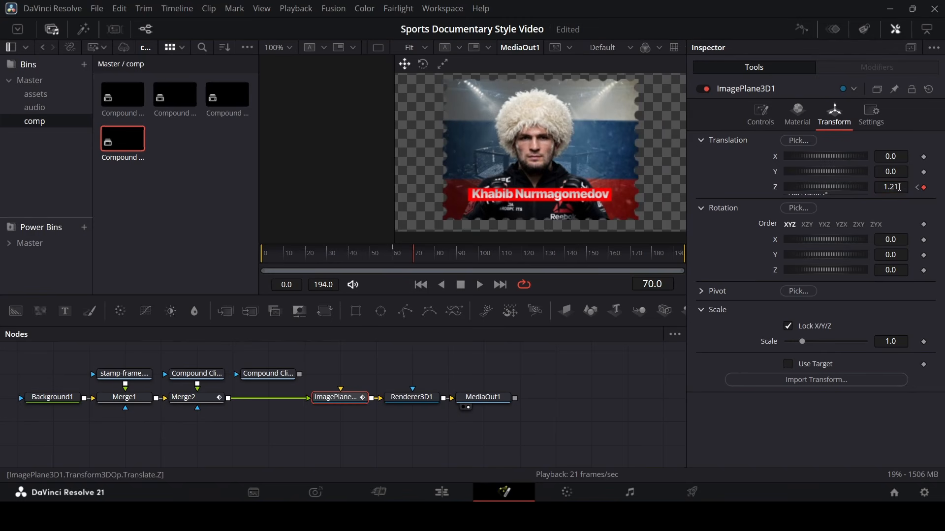
pyautogui.press('BackSpace')
pyautogui.press('Tab')
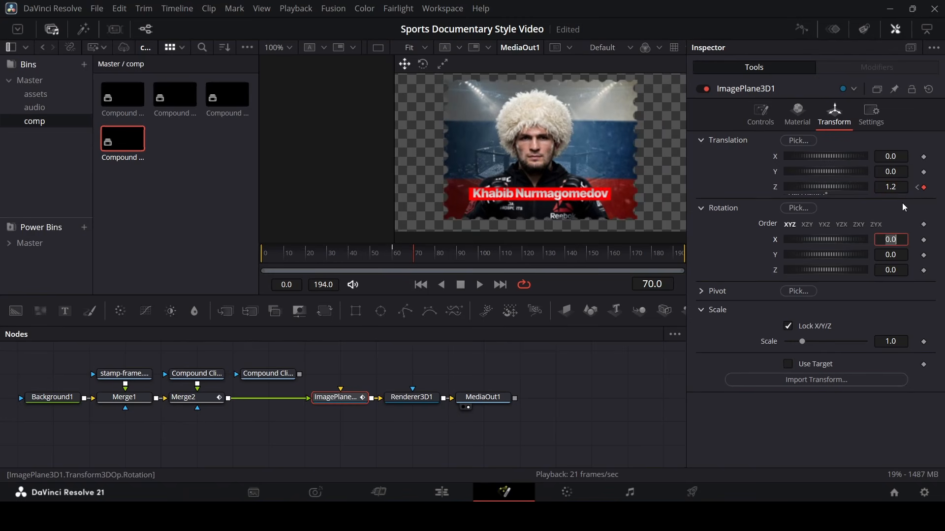
pyautogui.click(905, 189)
pyautogui.press('BackSpace')
pyautogui.write('0')
pyautogui.press('Tab')
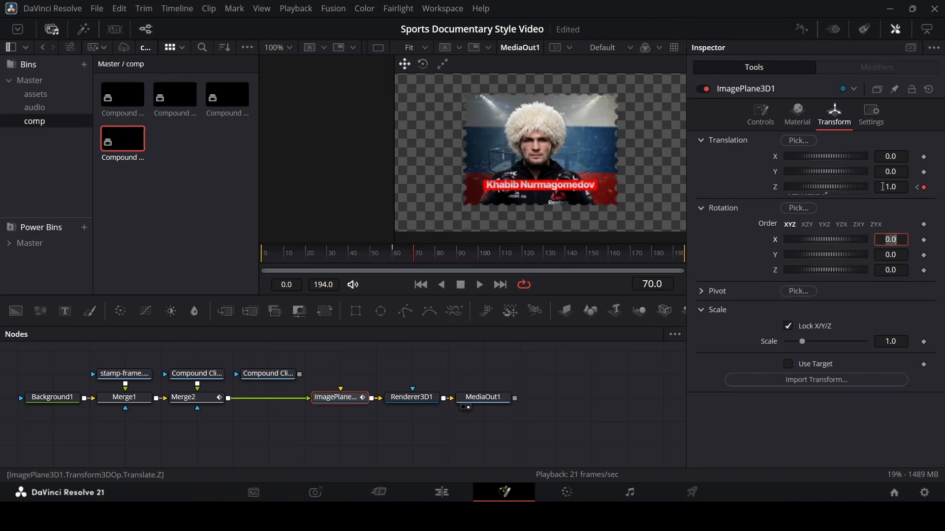
pyautogui.click(379, 257)
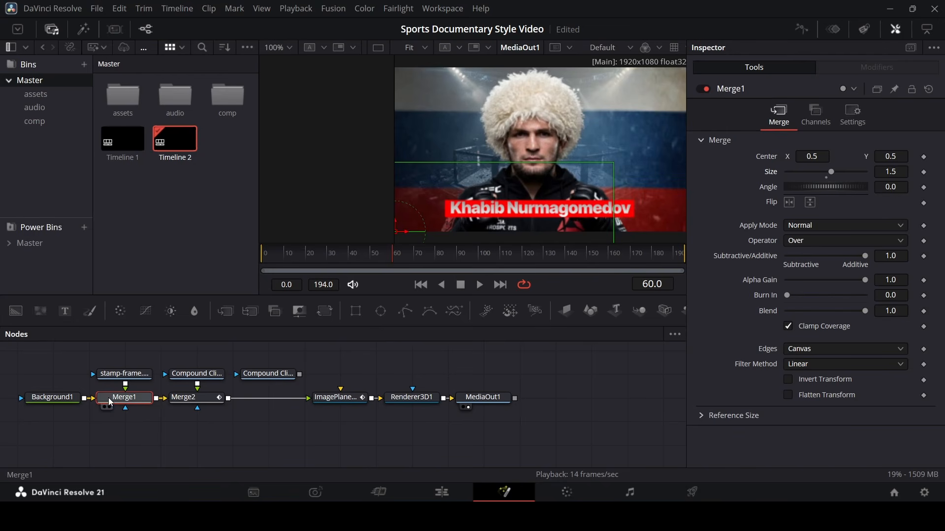
# Step: Animate Merge1's size from 2.0 at frame 60 to 1.5 at frame 70, and play the result back
pyautogui.click(924, 172)
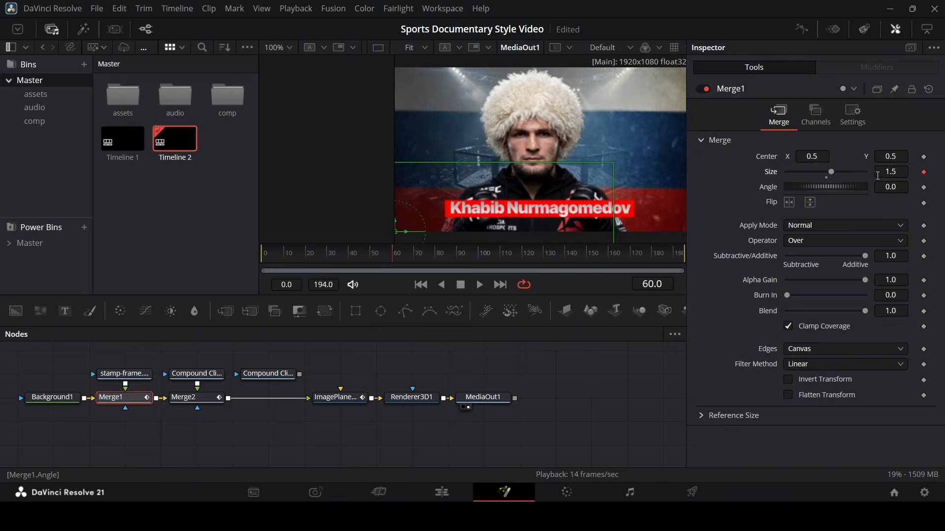
pyautogui.click(412, 257)
pyautogui.moveTo(412, 259); pyautogui.dragTo(414, 259)
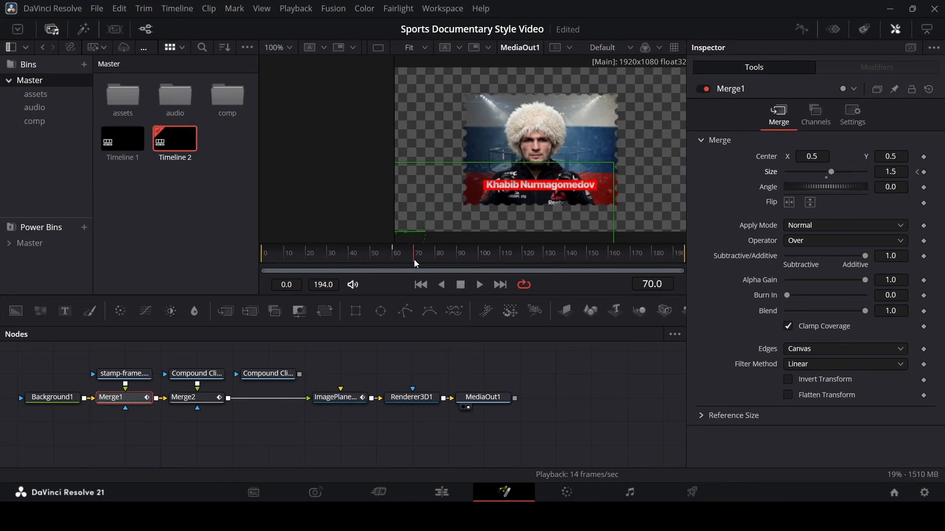
pyautogui.click(923, 172)
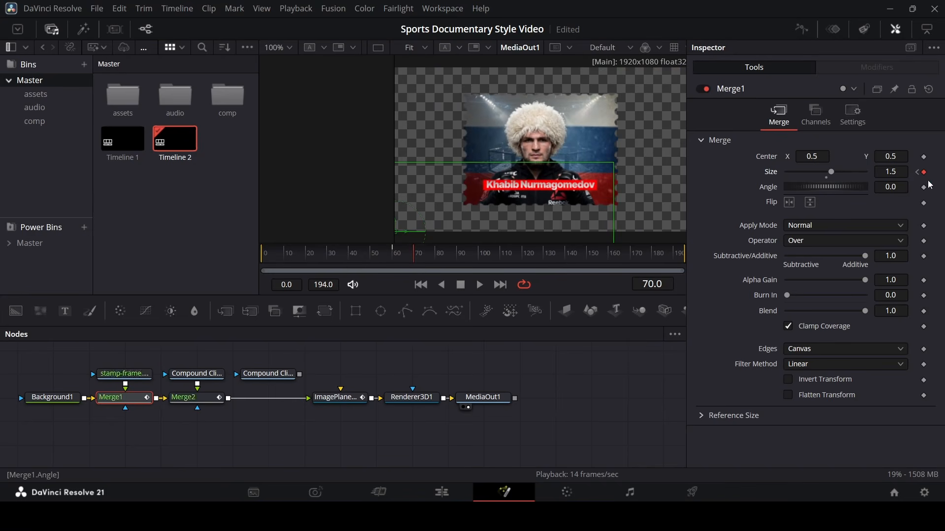
pyautogui.click(393, 258)
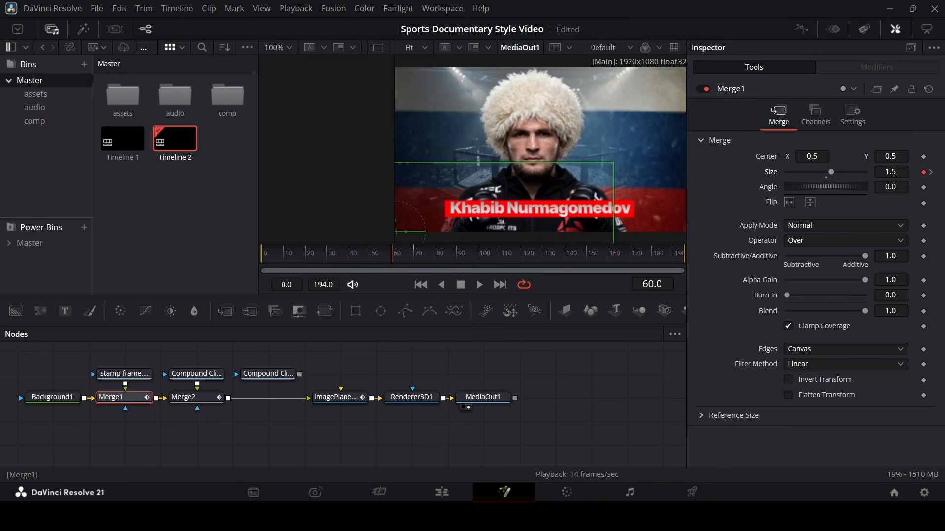
pyautogui.write('2')
pyautogui.press('Return')
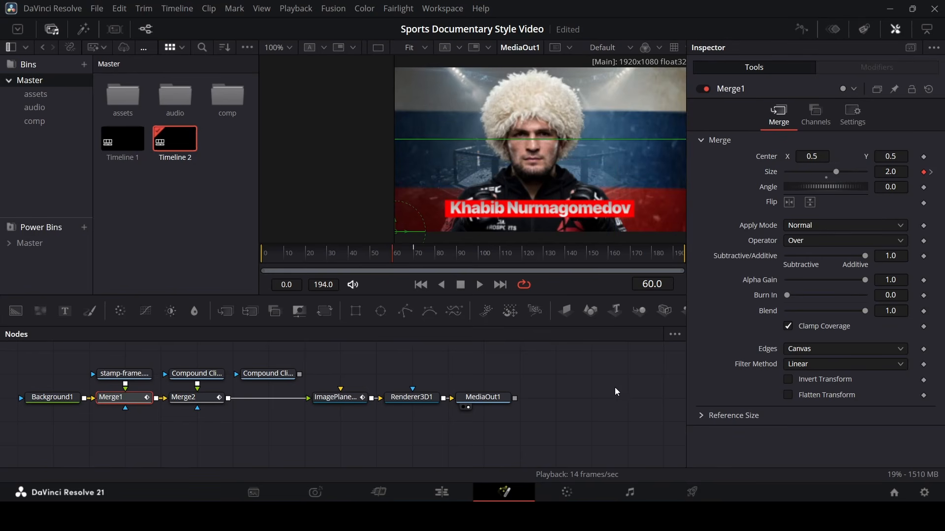
pyautogui.click(555, 363)
pyautogui.press('space')
pyautogui.press('space')
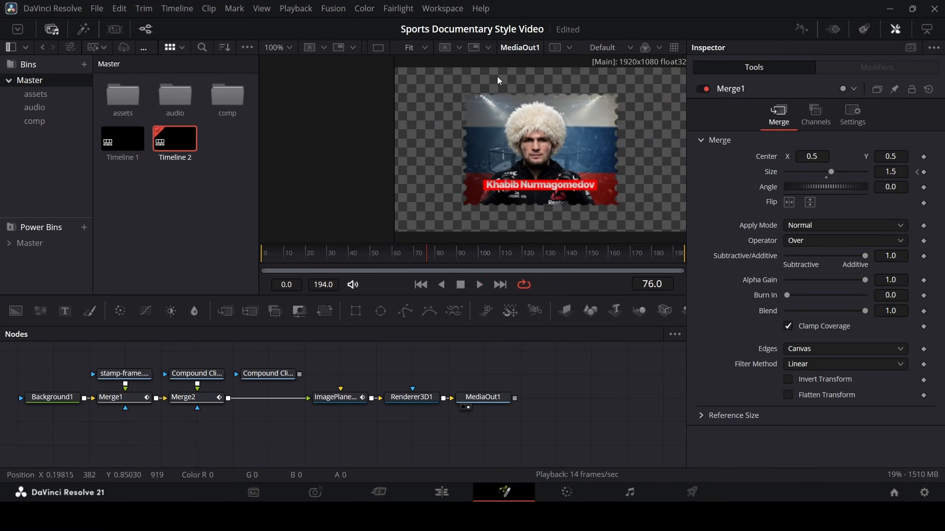
# Step: Animate the image plane's Y rotation from 0.0 at frame 80 to -153.9 at frame 100
pyautogui.click(339, 401)
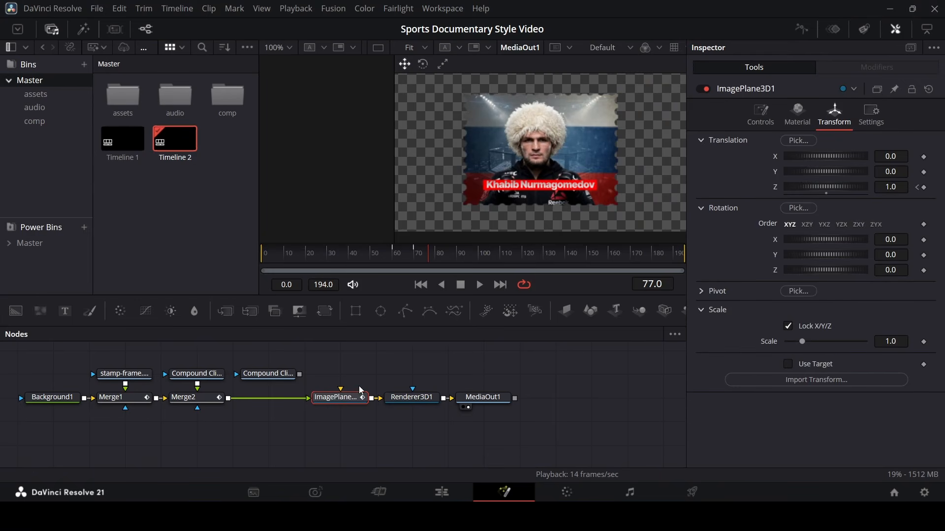
pyautogui.click(437, 260)
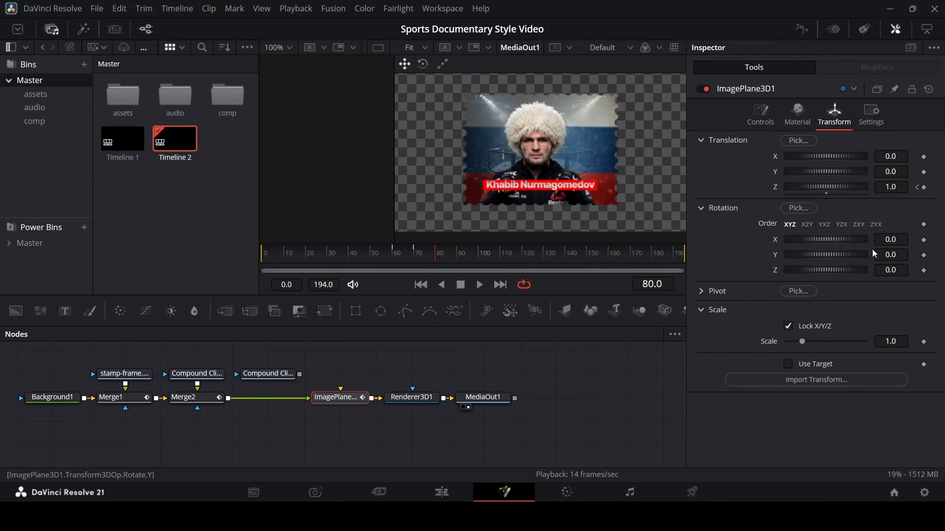
pyautogui.click(924, 256)
pyautogui.click(478, 261)
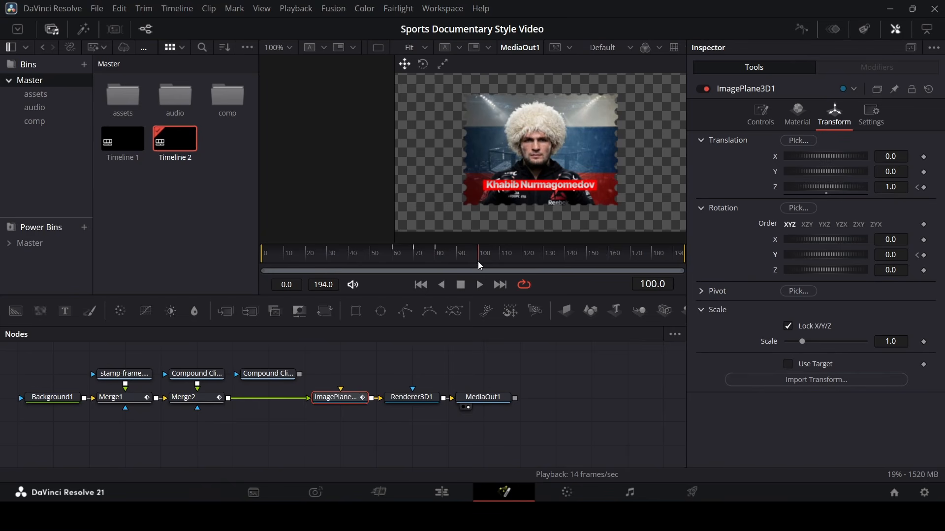
pyautogui.moveTo(834, 256); pyautogui.dragTo(798, 253)
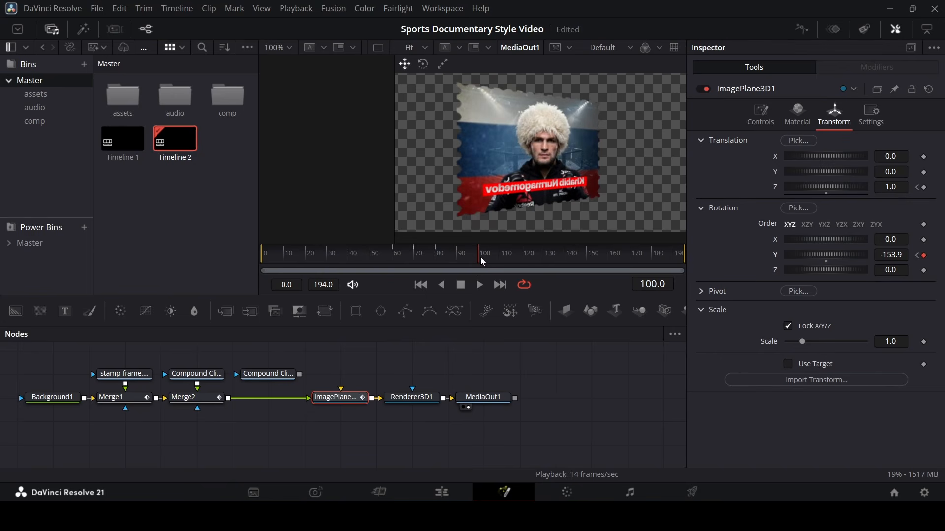
# Step: Keyframe the image plane's Y rotation at -169.0 on frame 194 and play the flip animation back from frame 40
pyautogui.moveTo(500, 261); pyautogui.dragTo(689, 257)
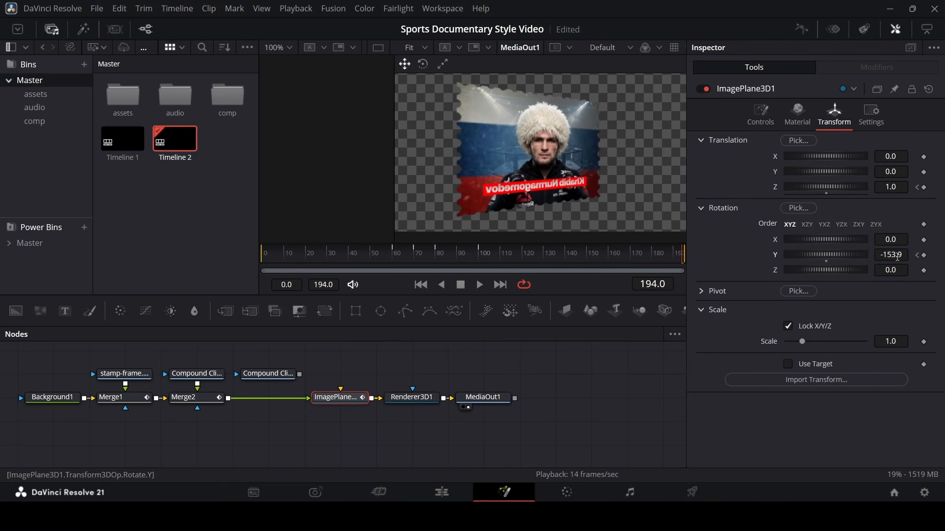
pyautogui.moveTo(896, 257); pyautogui.dragTo(888, 256)
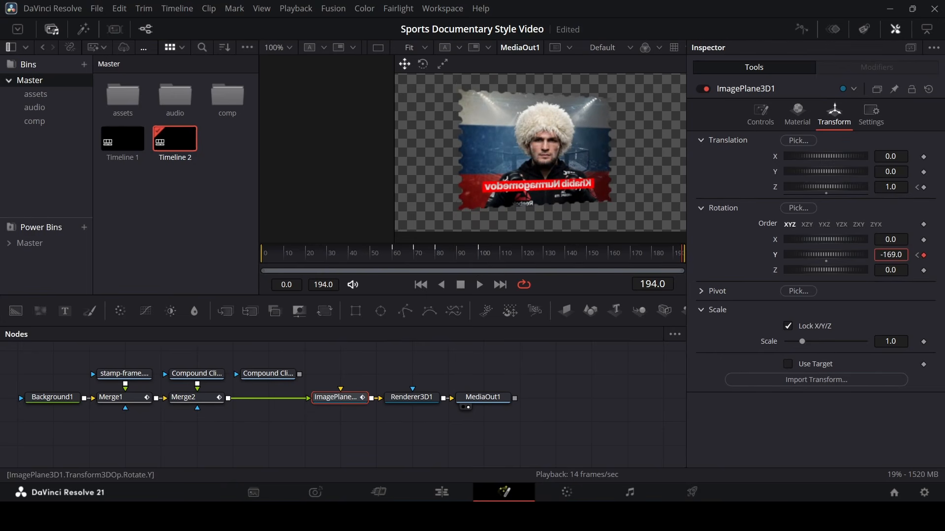
pyautogui.click(351, 256)
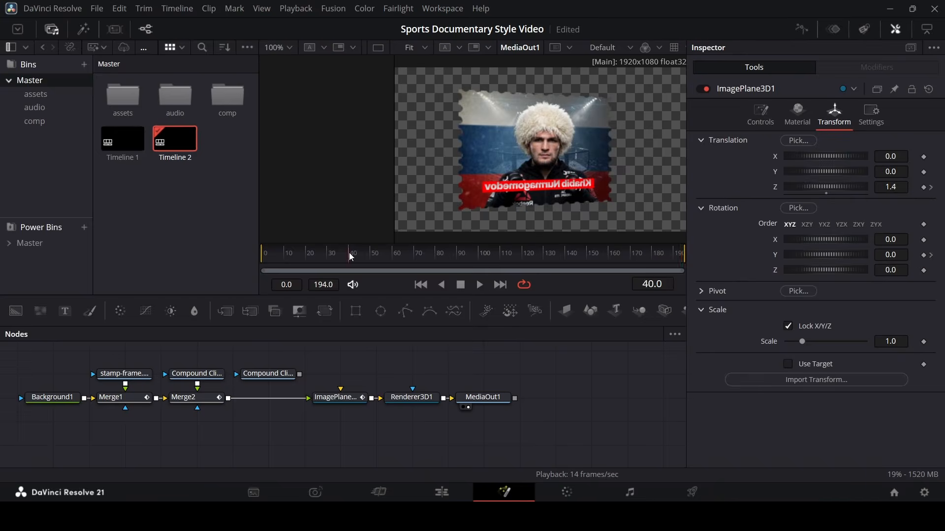
pyautogui.press('space')
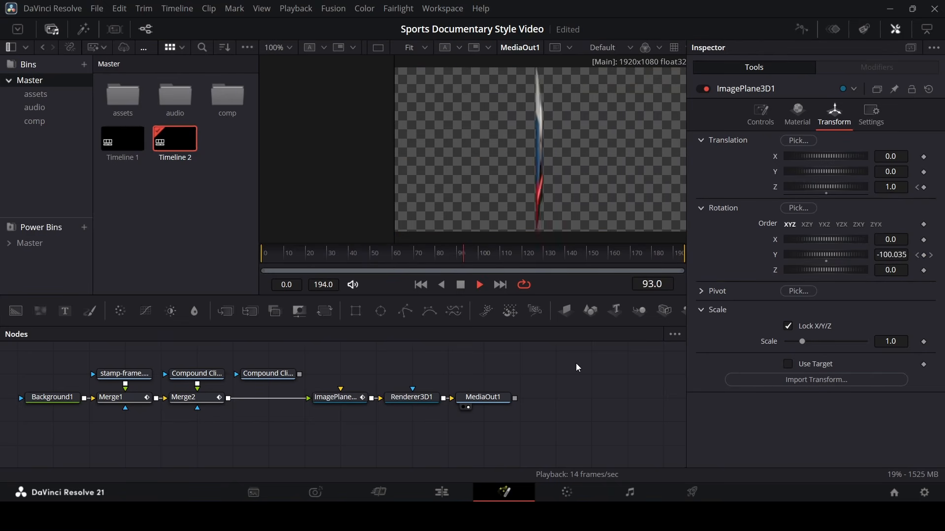
pyautogui.press('space')
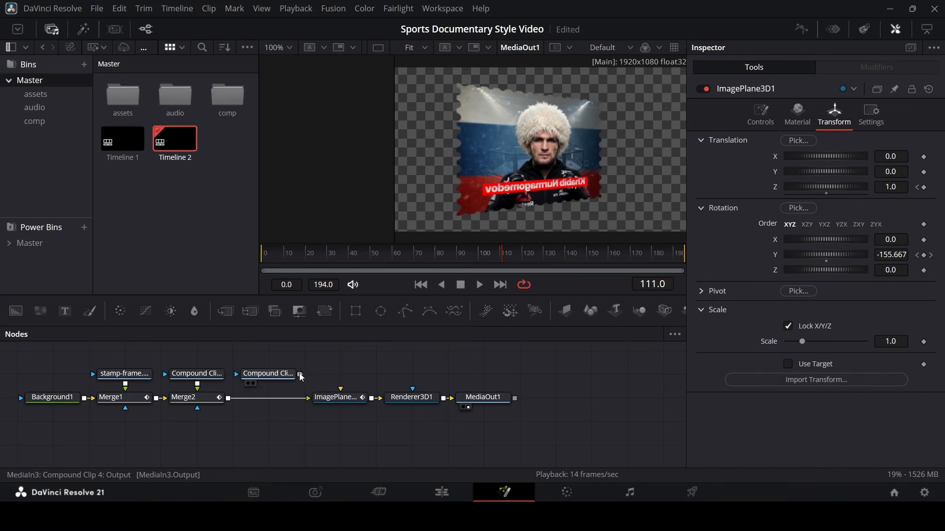
# Step: Merge the mountain scene compound clip between Merge2 and the image plane, with the operator set to In
pyautogui.moveTo(300, 373); pyautogui.dragTo(268, 399)
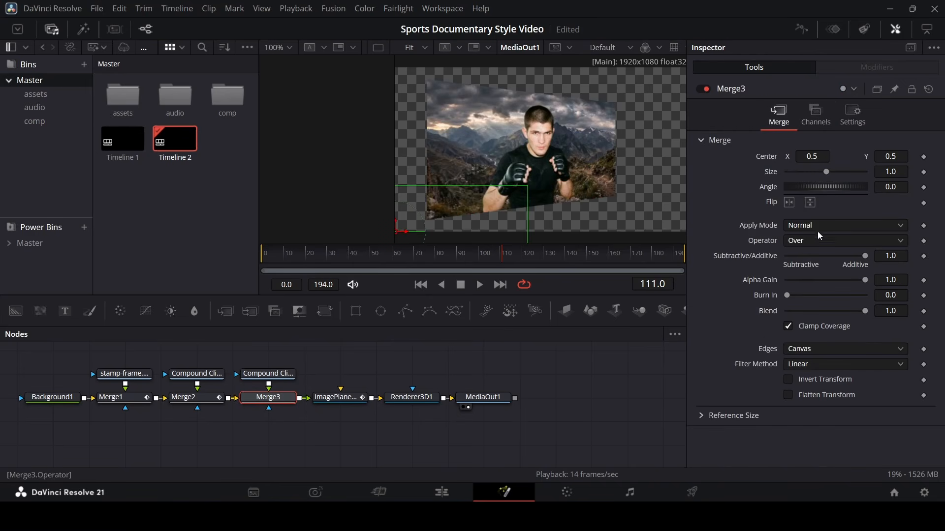
pyautogui.click(799, 242)
pyautogui.click(799, 270)
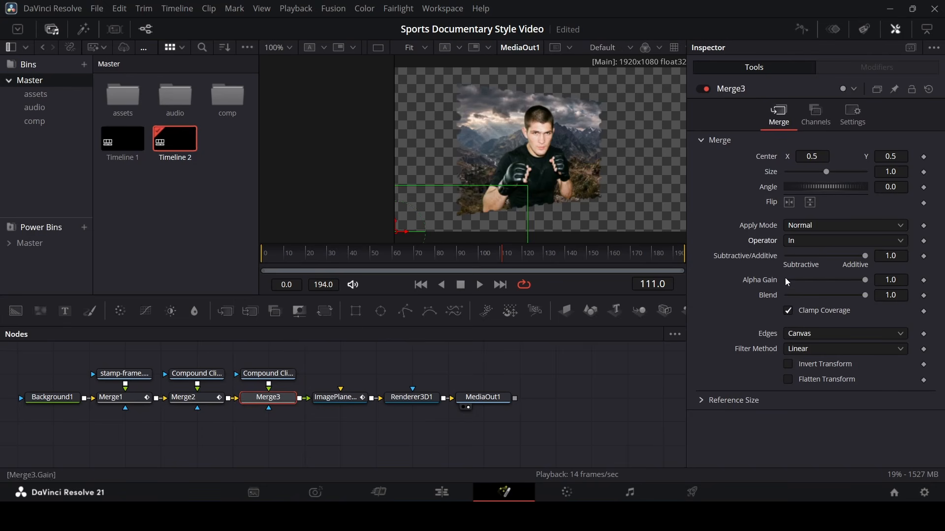
# Step: Temporarily disable Merge3 and step the composition to frame 91, where the rotating image plane is nearly edge-on
pyautogui.click(439, 257)
pyautogui.moveTo(438, 258)
pyautogui.mouseDown()
pyautogui.moveTo(462, 259)
pyautogui.moveTo(453, 261)
pyautogui.mouseUp()
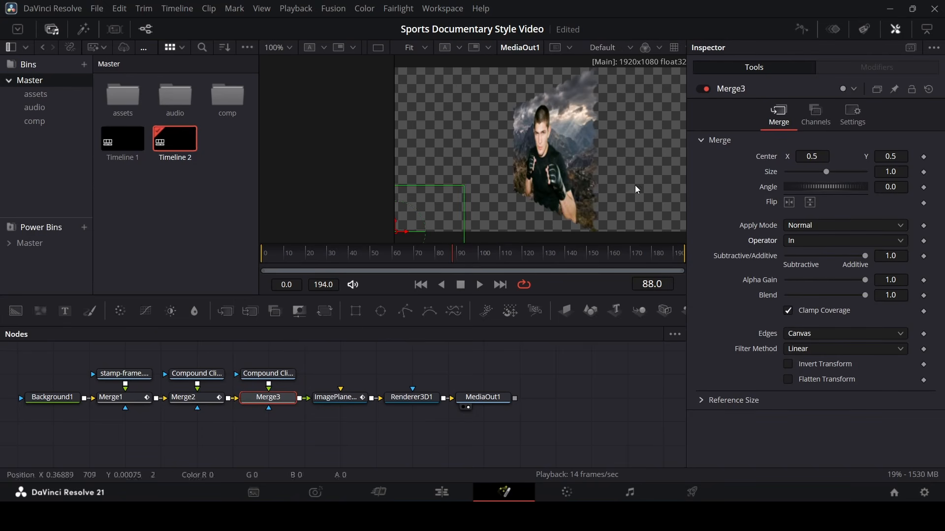
pyautogui.click(705, 88)
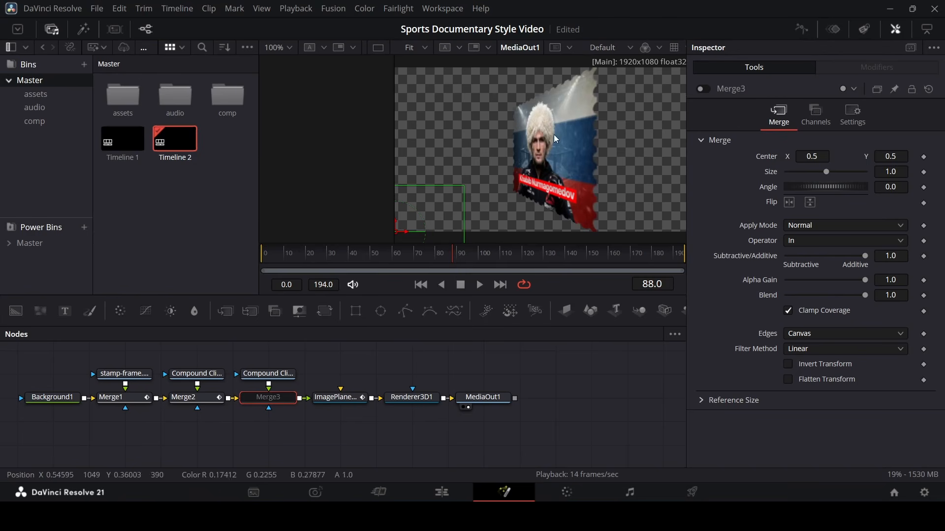
pyautogui.click(455, 260)
pyautogui.press('Right')
pyautogui.press('Right')
pyautogui.press('Right')
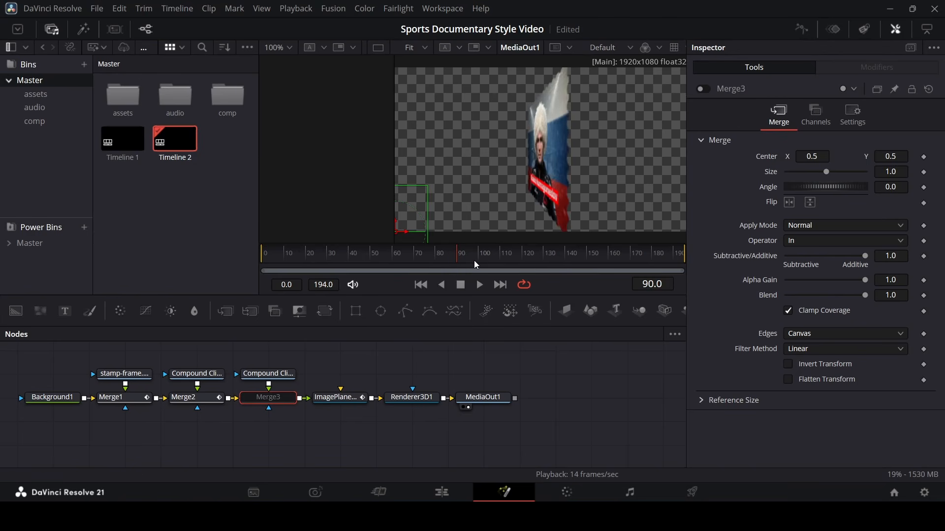
pyautogui.press('Left')
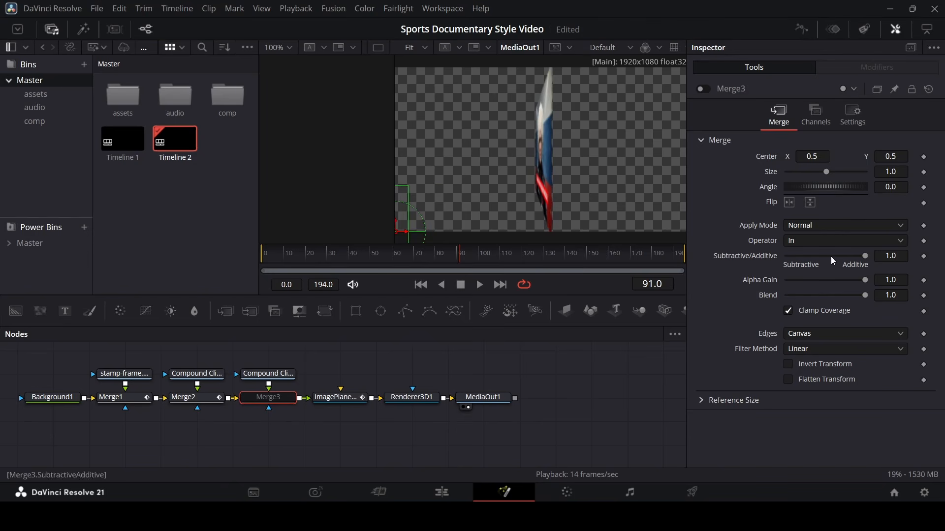
# Step: Keyframe Merge3's Blend from 0.0 at frame 91 to 1.0 at frame 92 with the node re-enabled, and play the flip back
pyautogui.click(924, 295)
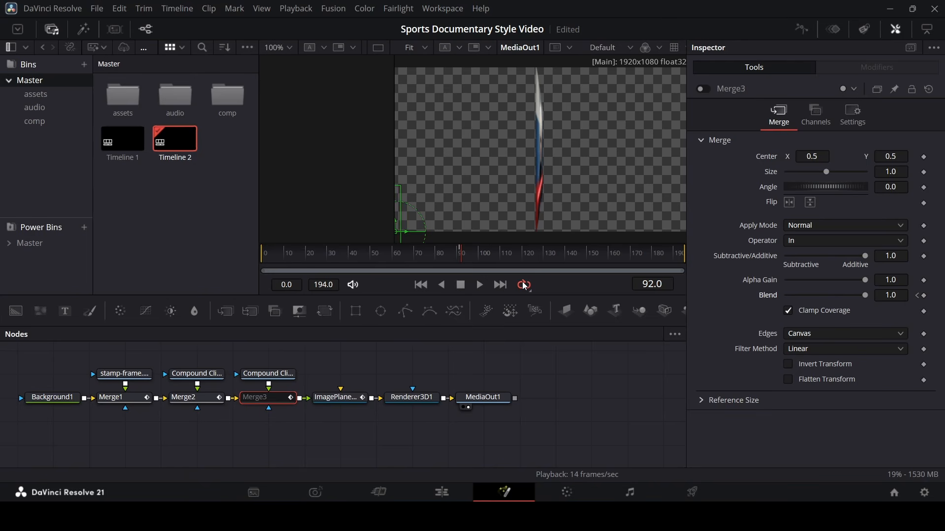
pyautogui.click(917, 295)
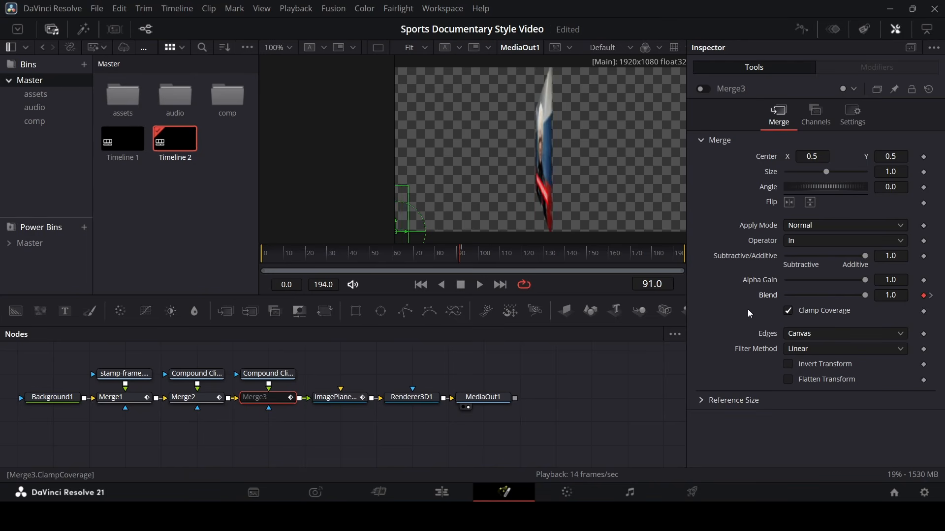
pyautogui.moveTo(865, 297); pyautogui.dragTo(761, 299)
pyautogui.click(701, 90)
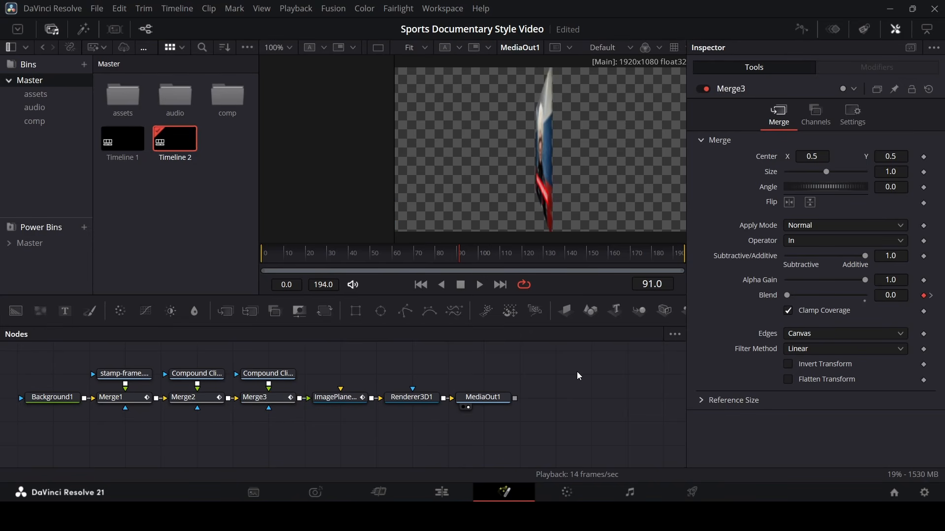
pyautogui.click(433, 256)
pyautogui.press('space')
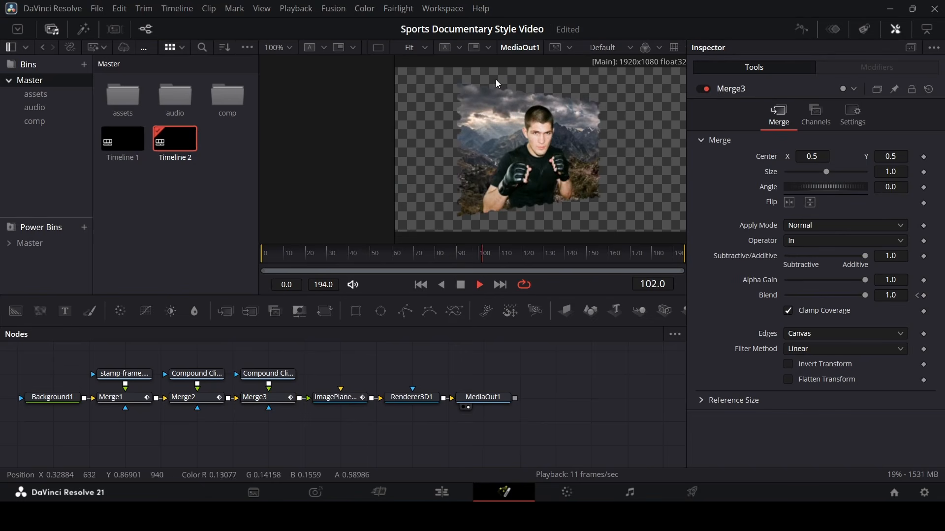
pyautogui.press('space')
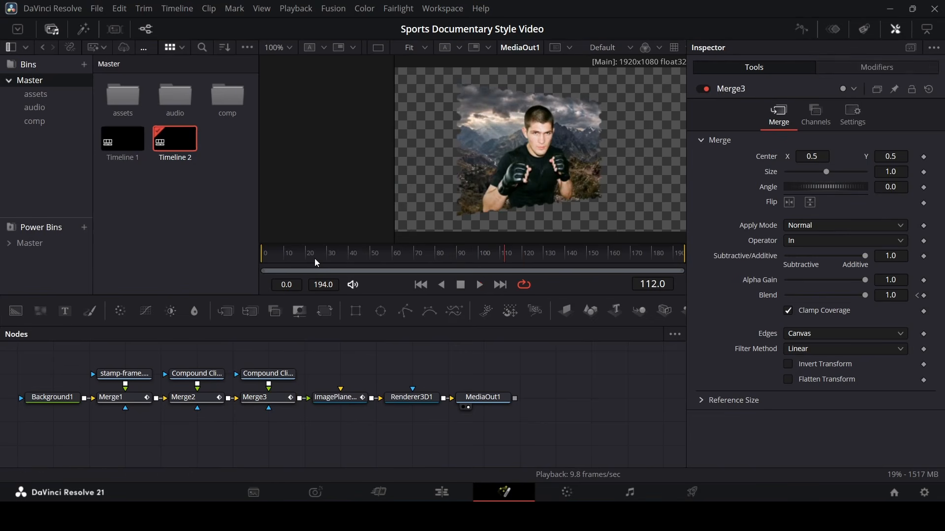
pyautogui.moveTo(313, 260); pyautogui.dragTo(564, 260)
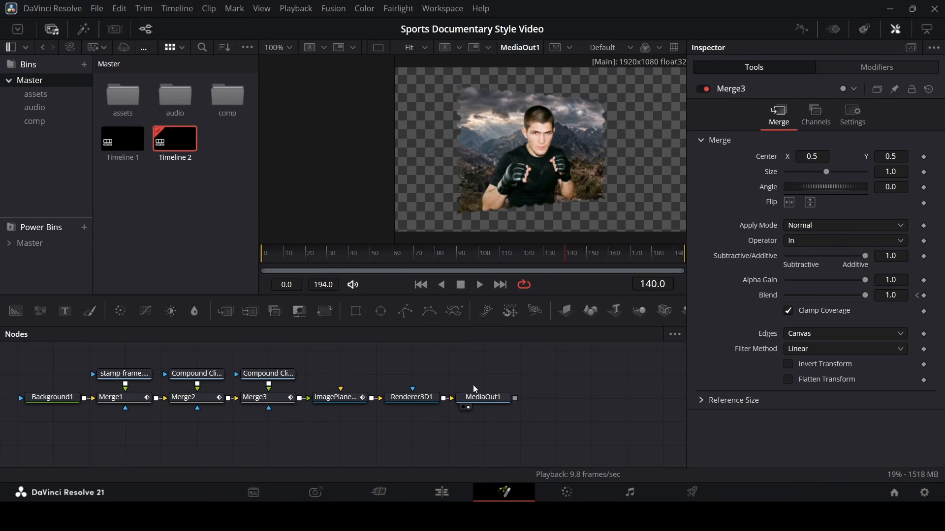
# Step: Return to the Edit page and apply the Resolve FX Gaussian Blur to the dagestan background image on V1
pyautogui.click(445, 490)
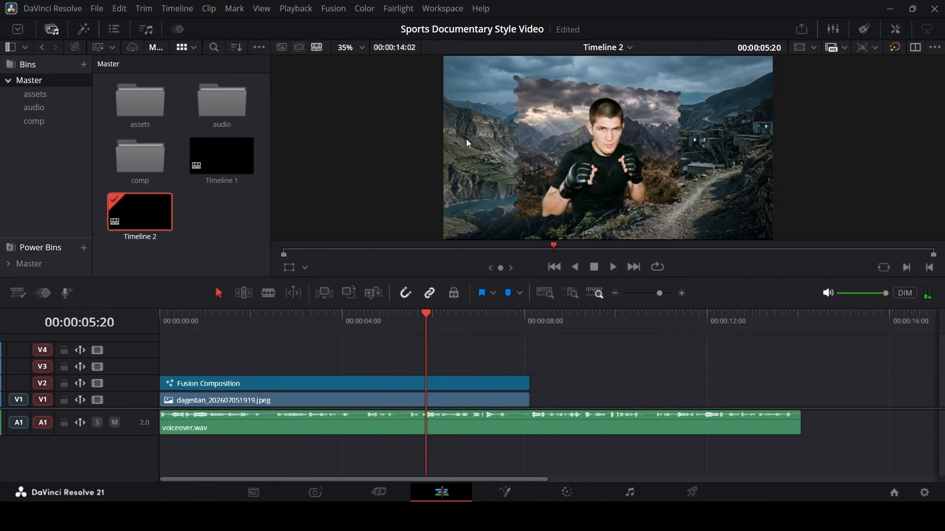
pyautogui.click(84, 29)
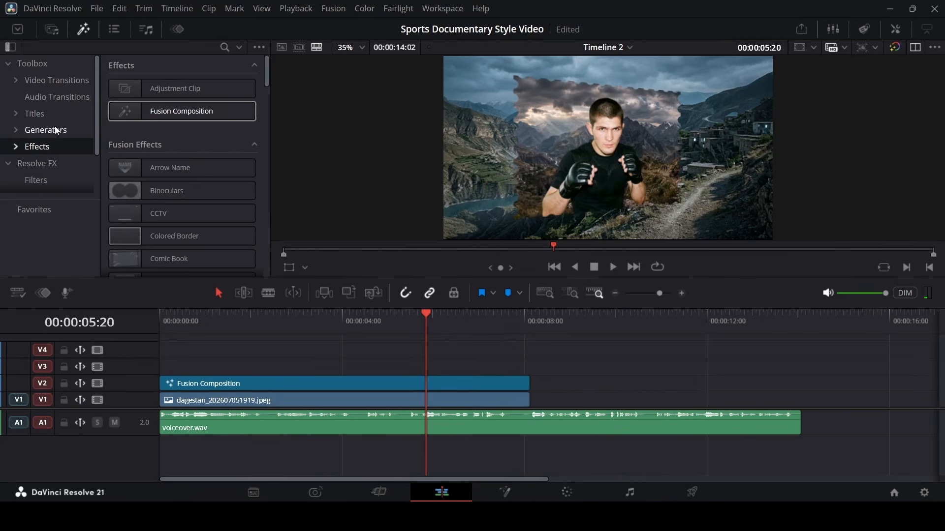
pyautogui.click(50, 164)
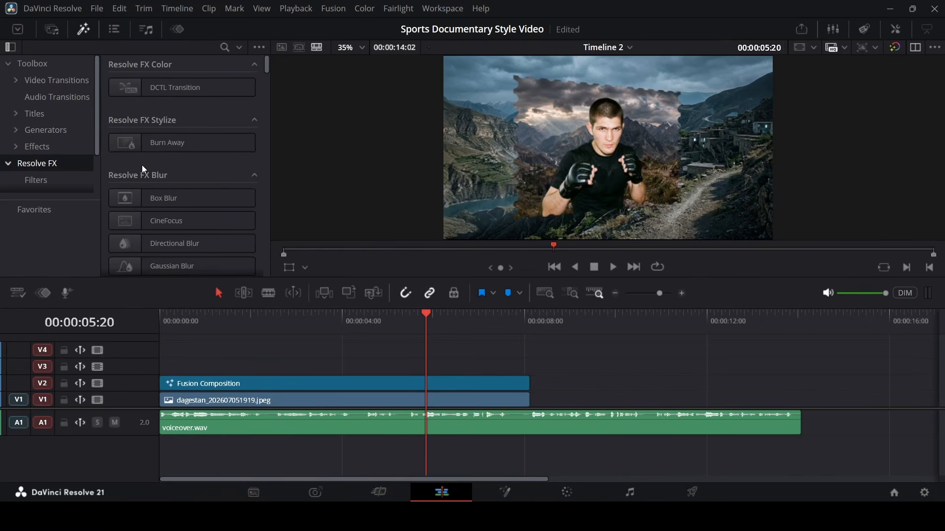
pyautogui.scroll(-5, 256, 169)
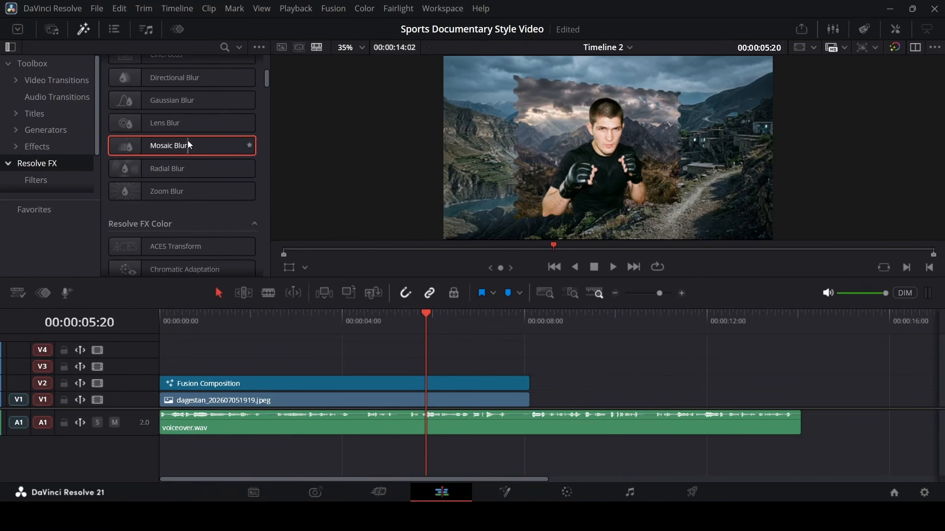
pyautogui.scroll(1, 188, 141)
pyautogui.moveTo(179, 135); pyautogui.dragTo(372, 402)
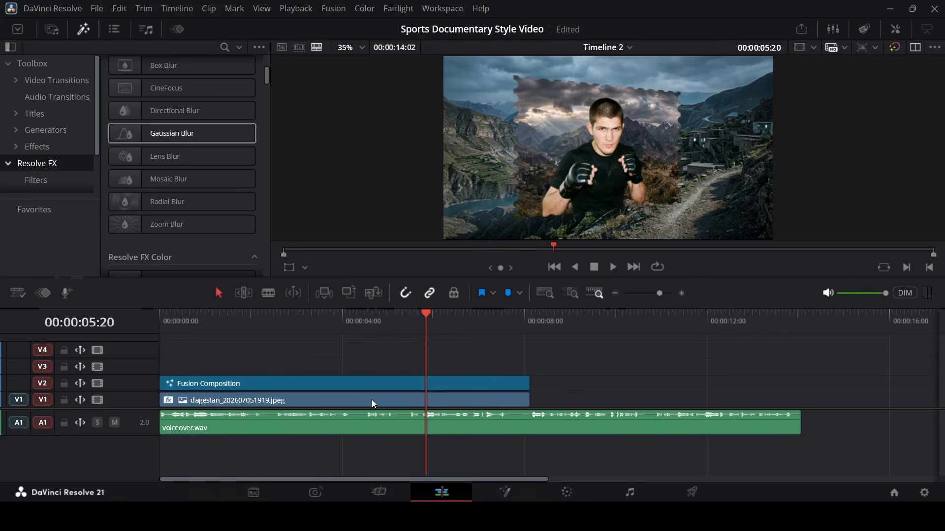
# Step: Review the sequence from its start with the blurred background, checking frames around the end of the Fusion Composition clip
pyautogui.moveTo(326, 335); pyautogui.dragTo(164, 337)
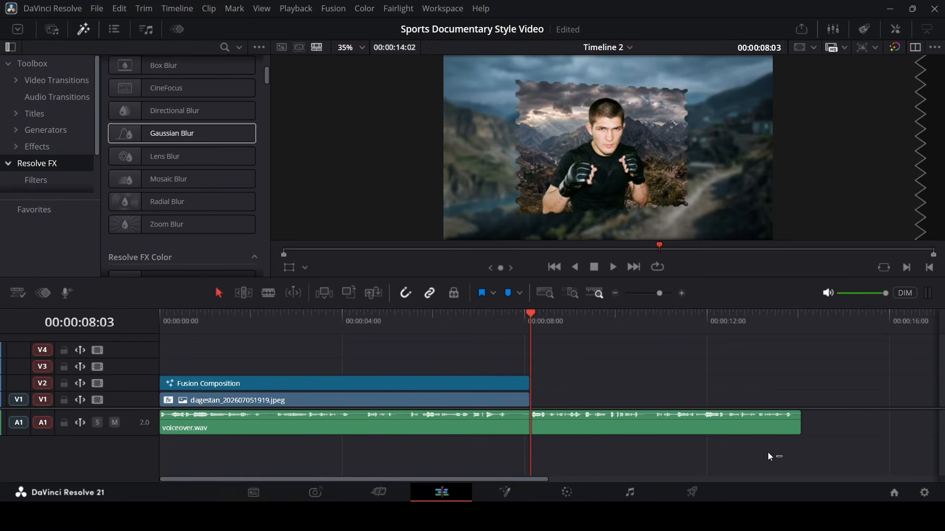
pyautogui.moveTo(770, 457); pyautogui.dragTo(551, 409)
pyautogui.click(402, 323)
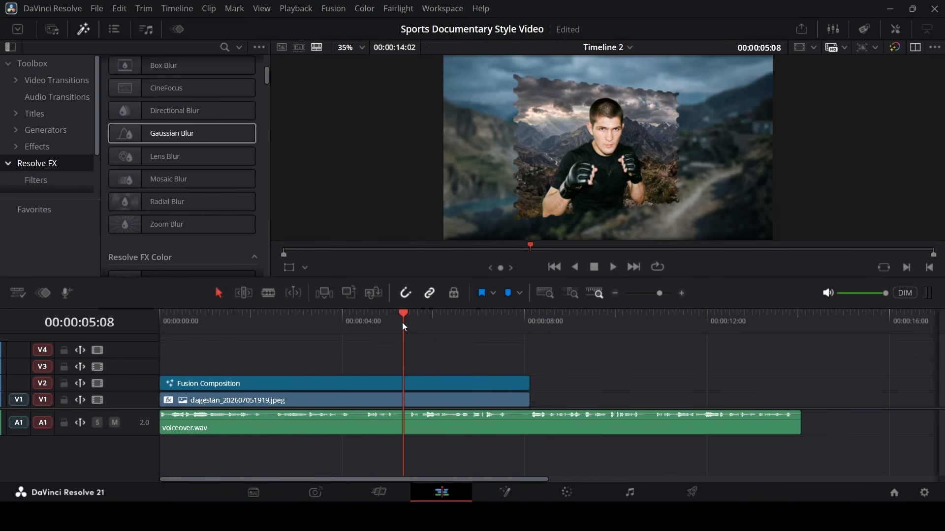
pyautogui.click(540, 326)
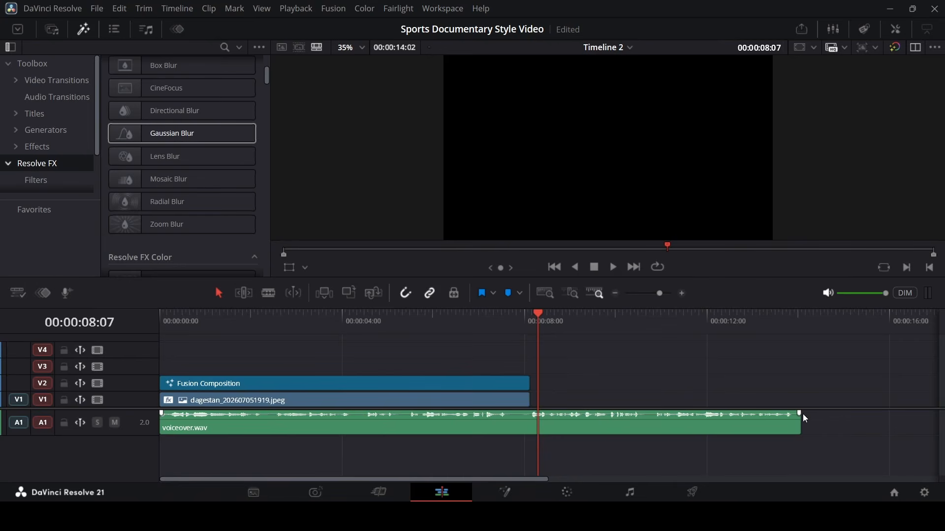
pyautogui.click(527, 322)
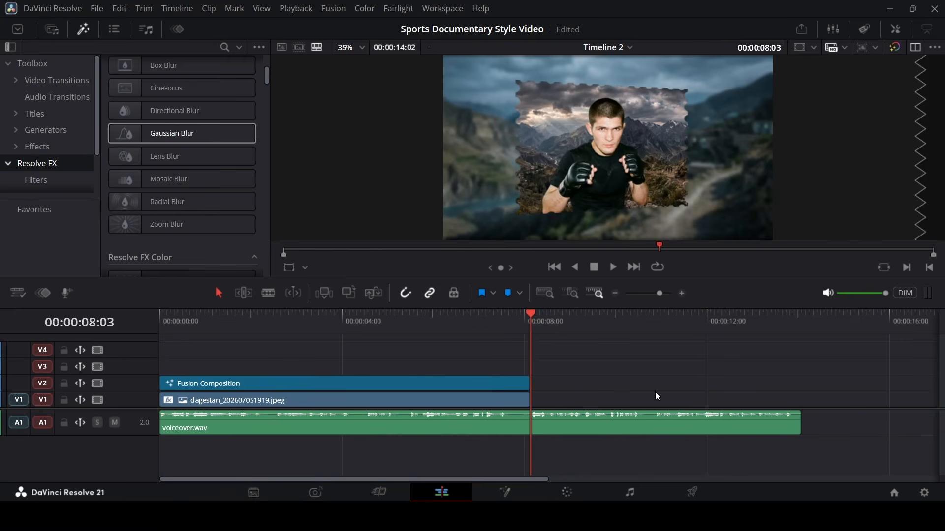
pyautogui.click(468, 322)
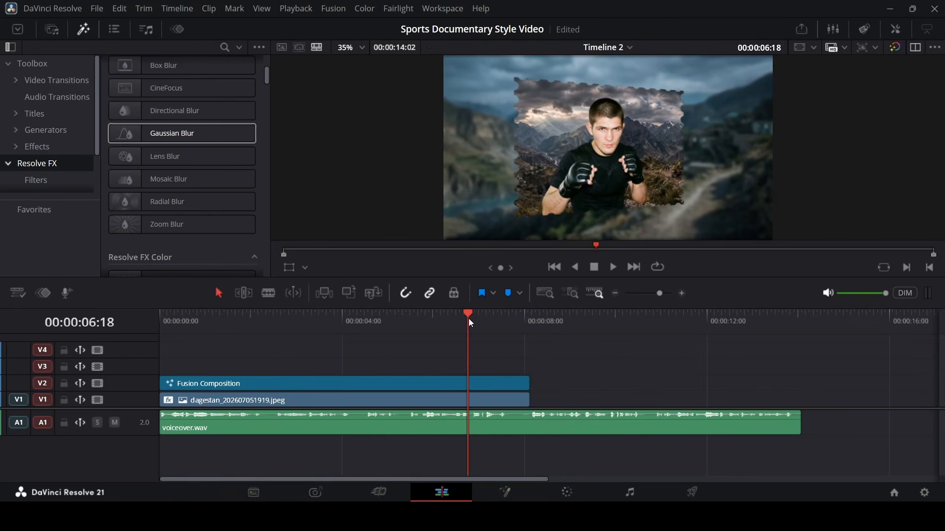